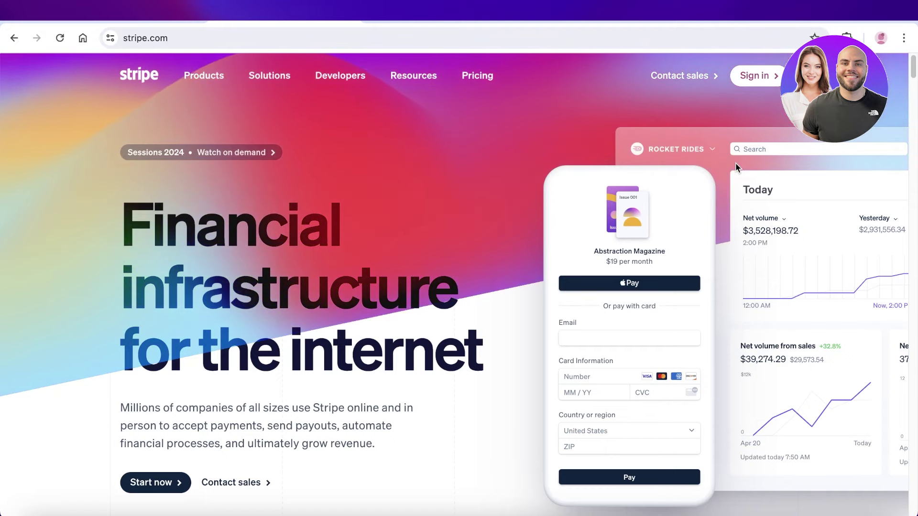
- Scroll the stripe.com homepage and bring up the Products menu
{"action": "scroll", "coordinate": [735, 163], "scroll_direction": "down", "scroll_amount": 3}
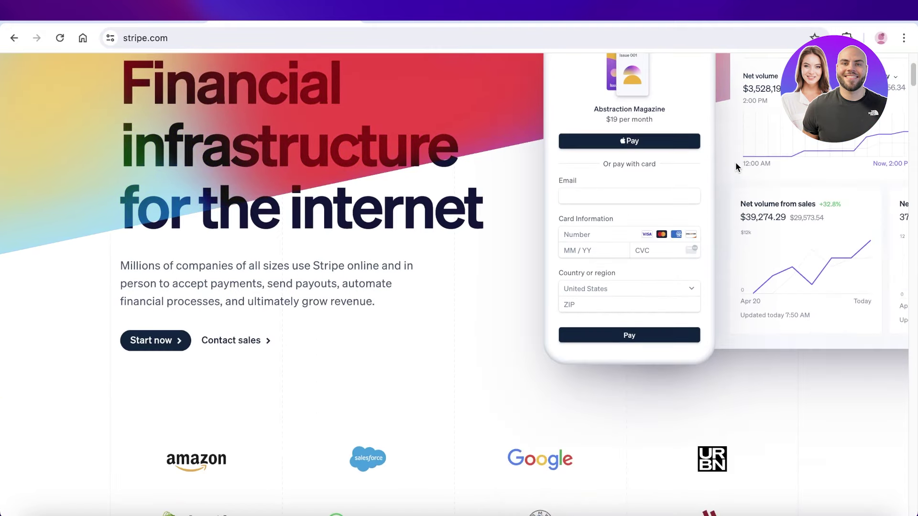
{"action": "scroll", "coordinate": [735, 163], "scroll_direction": "down", "scroll_amount": 5}
{"action": "scroll", "coordinate": [735, 163], "scroll_direction": "down", "scroll_amount": 1}
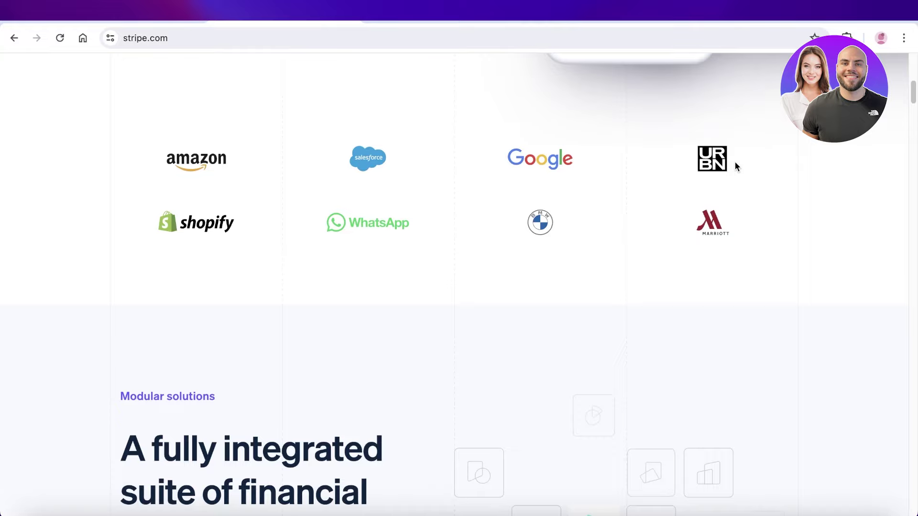
{"action": "scroll", "coordinate": [735, 167], "scroll_direction": "up", "scroll_amount": 10}
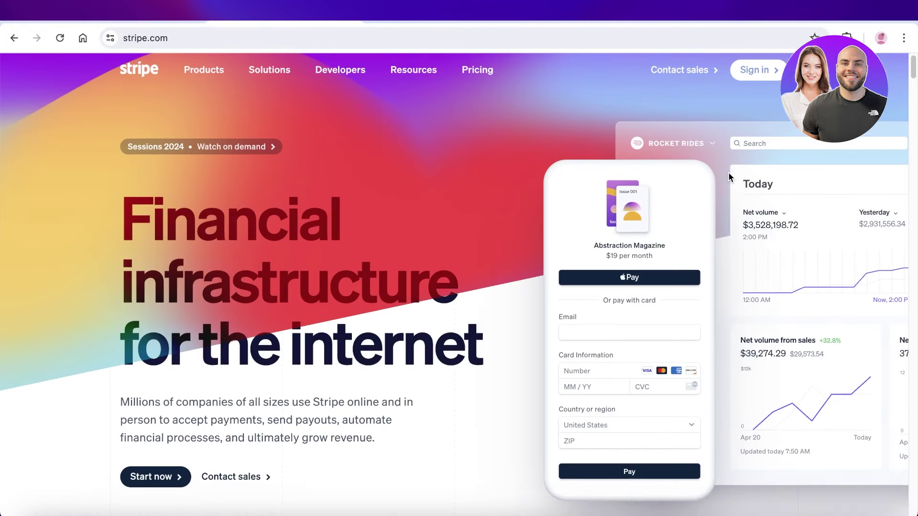
{"action": "mouse_move", "coordinate": [191, 76]}
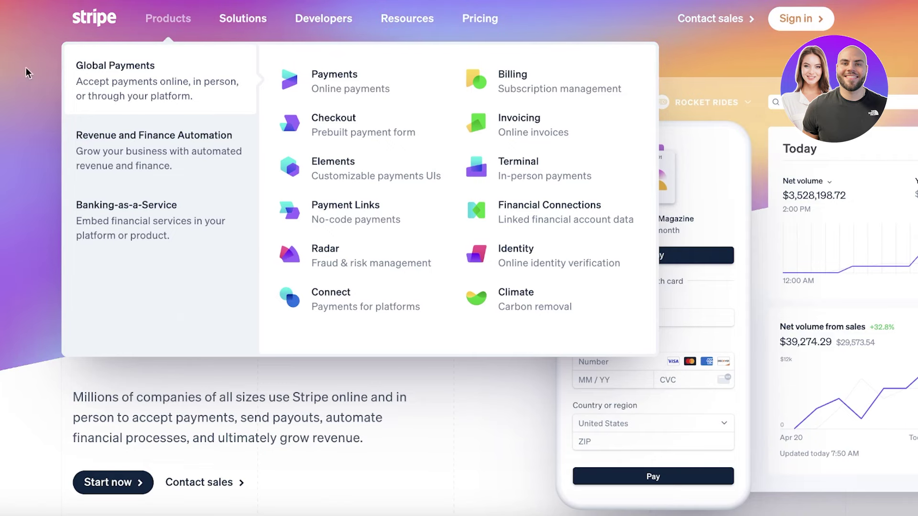
- Scroll through the Modular solutions, Billing and Connect sections of the homepage
{"action": "scroll", "coordinate": [459, 258], "scroll_direction": "down", "scroll_amount": 2}
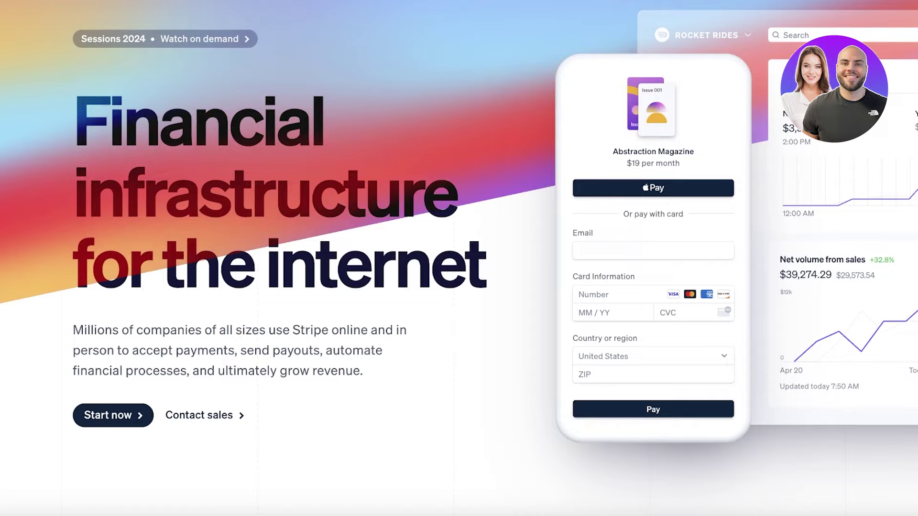
{"action": "scroll", "coordinate": [459, 258], "scroll_direction": "down", "scroll_amount": 6}
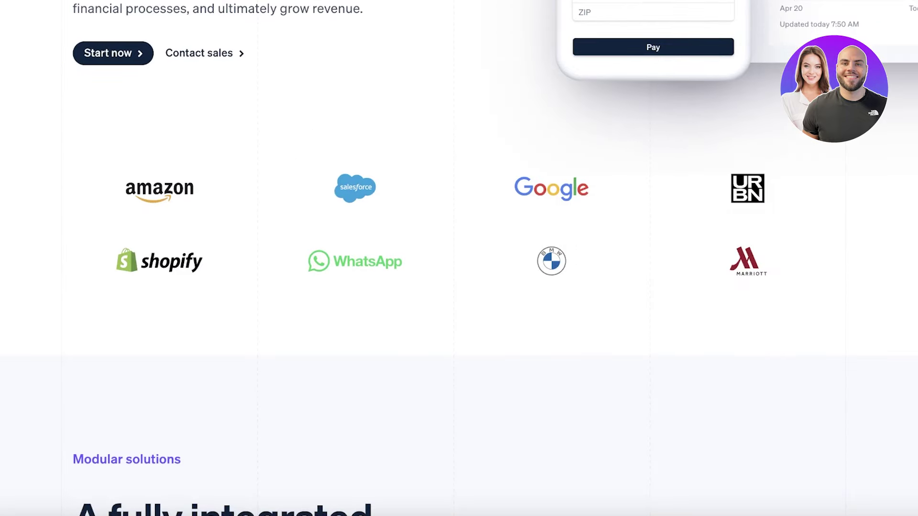
{"action": "scroll", "coordinate": [459, 258], "scroll_direction": "down", "scroll_amount": 4}
{"action": "scroll", "coordinate": [459, 258], "scroll_direction": "up", "scroll_amount": 6}
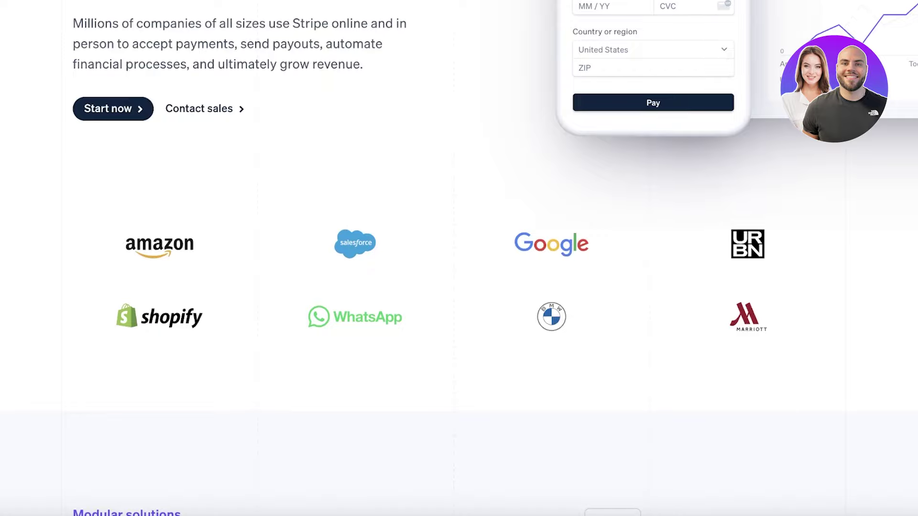
{"action": "scroll", "coordinate": [105, 177], "scroll_direction": "down", "scroll_amount": 20}
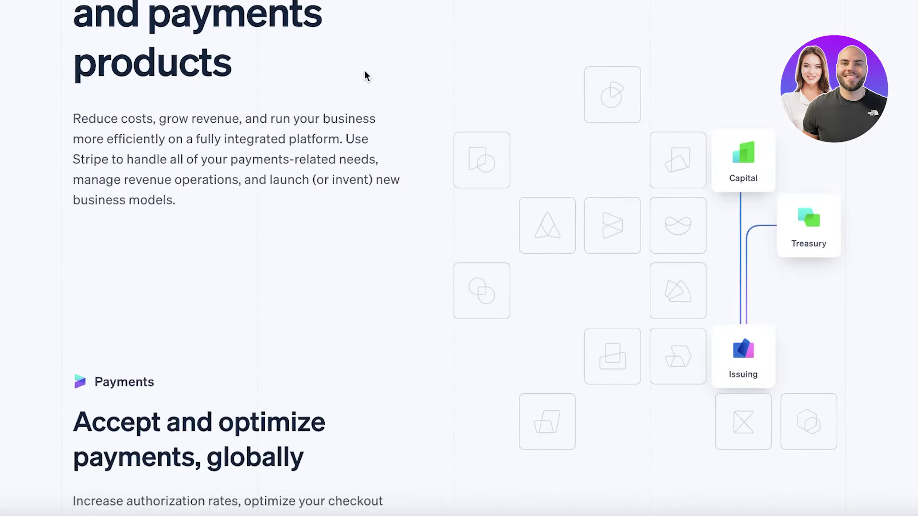
{"action": "scroll", "coordinate": [366, 72], "scroll_direction": "down", "scroll_amount": 8}
{"action": "scroll", "coordinate": [369, 87], "scroll_direction": "down", "scroll_amount": 4}
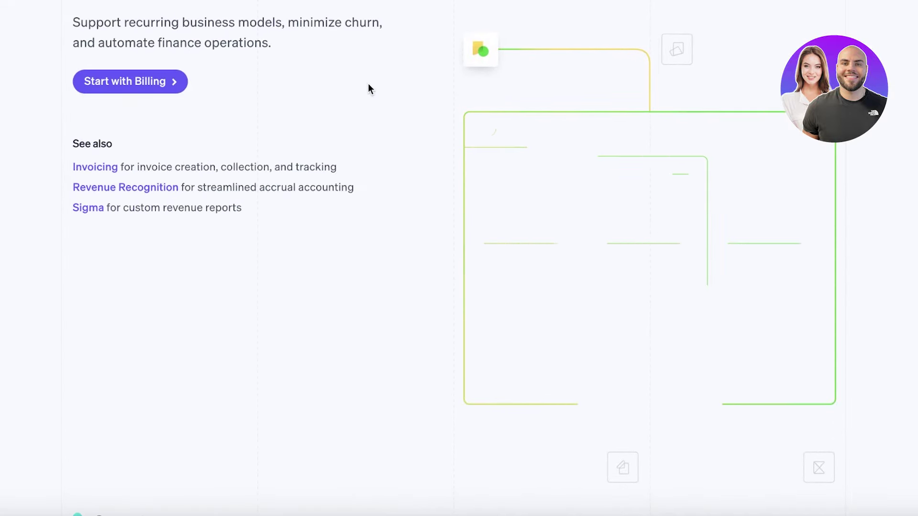
{"action": "scroll", "coordinate": [368, 89], "scroll_direction": "down", "scroll_amount": 1}
{"action": "scroll", "coordinate": [369, 90], "scroll_direction": "down", "scroll_amount": 1}
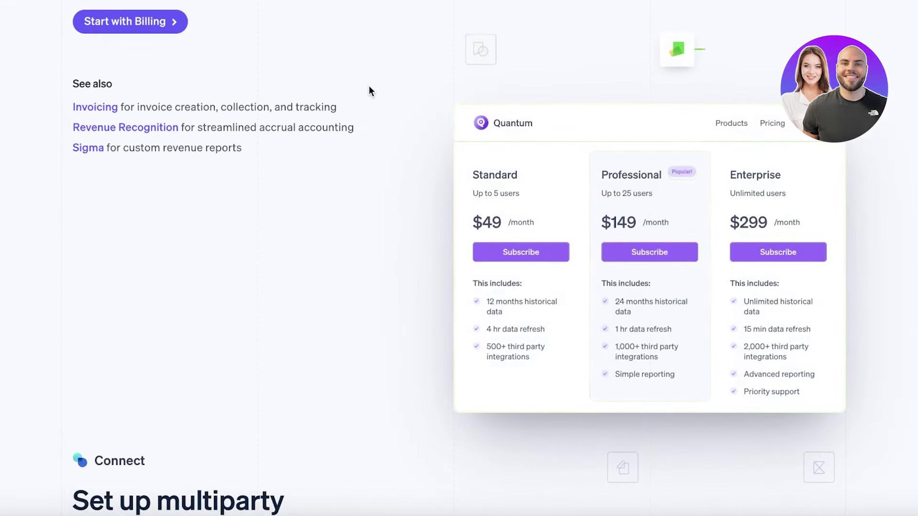
{"action": "scroll", "coordinate": [368, 90], "scroll_direction": "down", "scroll_amount": 4}
{"action": "scroll", "coordinate": [369, 91], "scroll_direction": "down", "scroll_amount": 5}
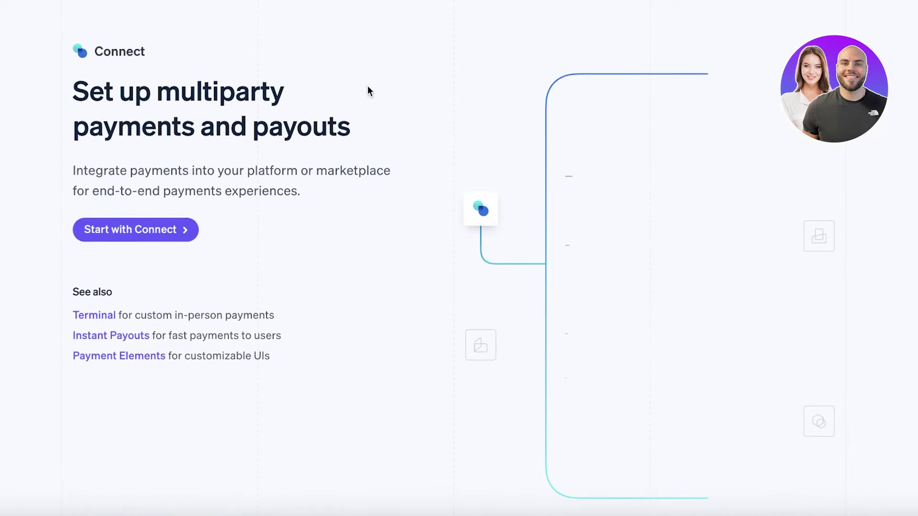
{"action": "scroll", "coordinate": [395, 9], "scroll_direction": "down", "scroll_amount": 1}
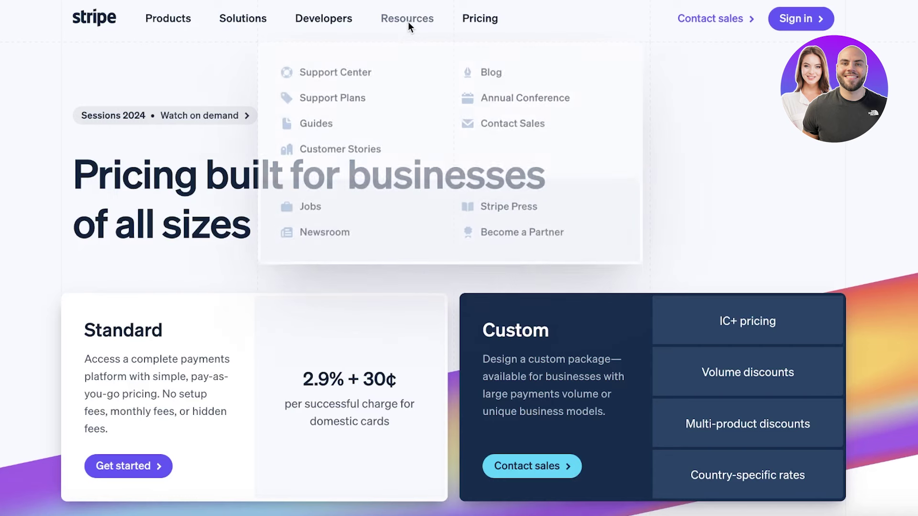
- Read the Standard 2.9% + 30¢ and Custom plans, then return to the Stripe homepage
{"action": "scroll", "coordinate": [182, 129], "scroll_direction": "down", "scroll_amount": 5}
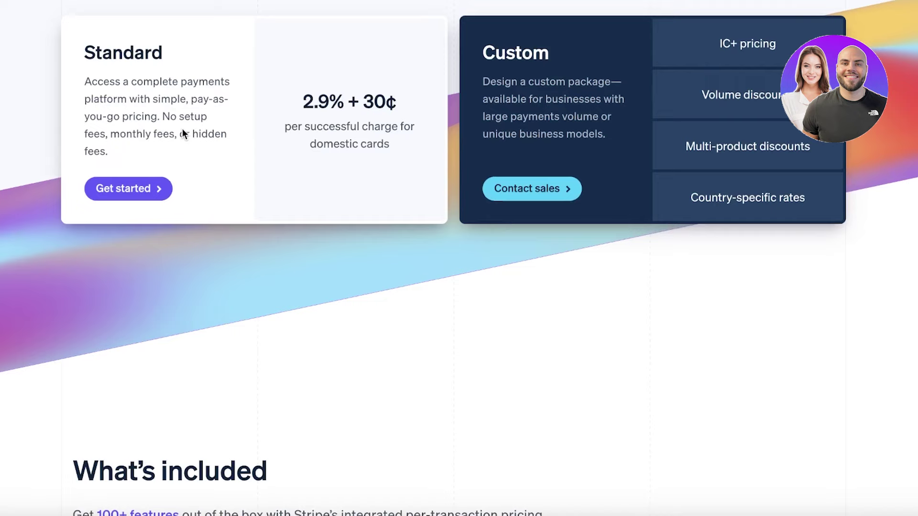
{"action": "scroll", "coordinate": [182, 128], "scroll_direction": "up", "scroll_amount": 2}
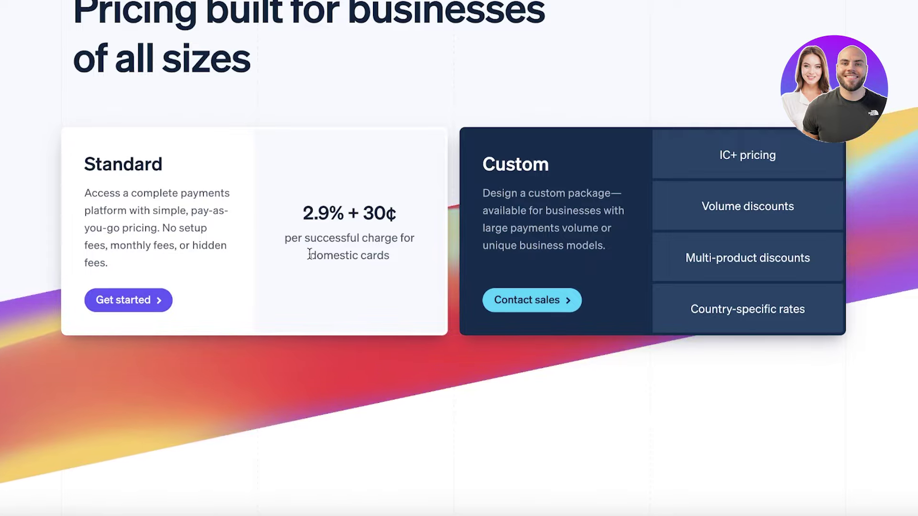
{"action": "scroll", "coordinate": [316, 260], "scroll_direction": "down", "scroll_amount": 10}
{"action": "scroll", "coordinate": [502, 102], "scroll_direction": "up", "scroll_amount": 10}
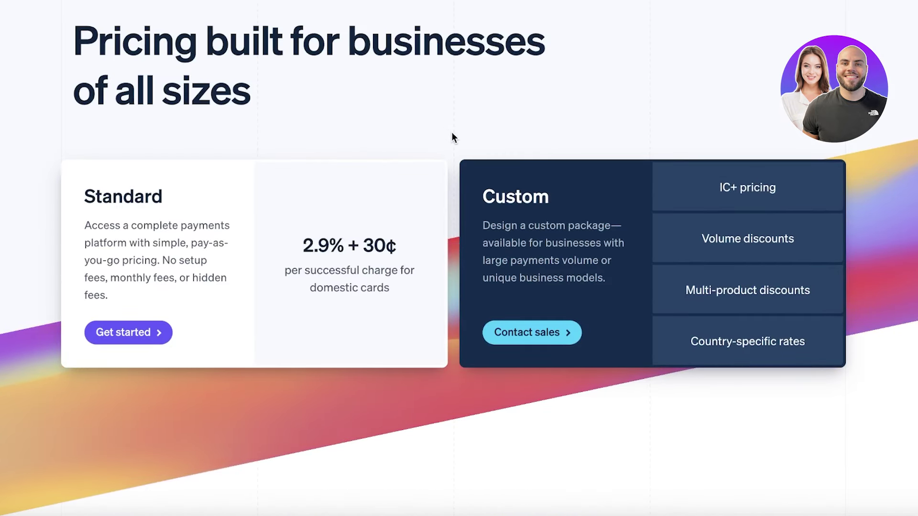
{"action": "scroll", "coordinate": [430, 144], "scroll_direction": "up", "scroll_amount": 3}
{"action": "scroll", "coordinate": [420, 142], "scroll_direction": "down", "scroll_amount": 1}
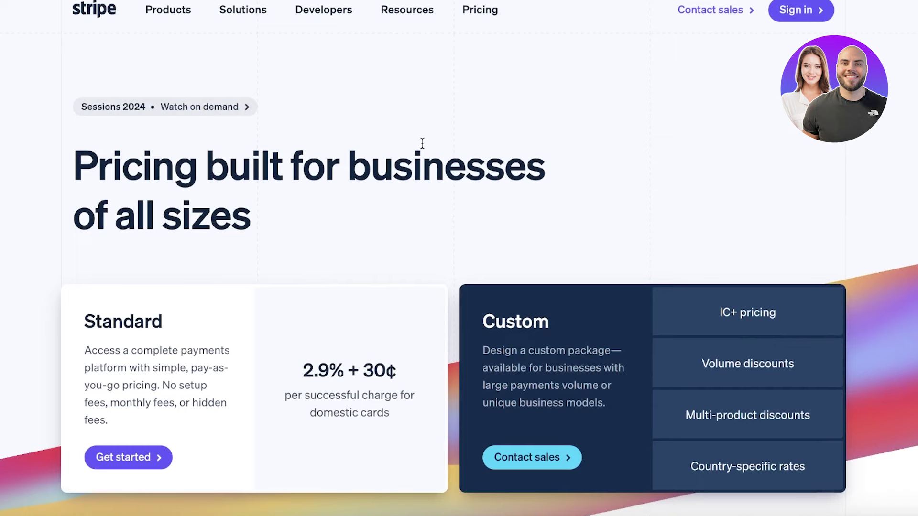
{"action": "scroll", "coordinate": [378, 110], "scroll_direction": "up", "scroll_amount": 1}
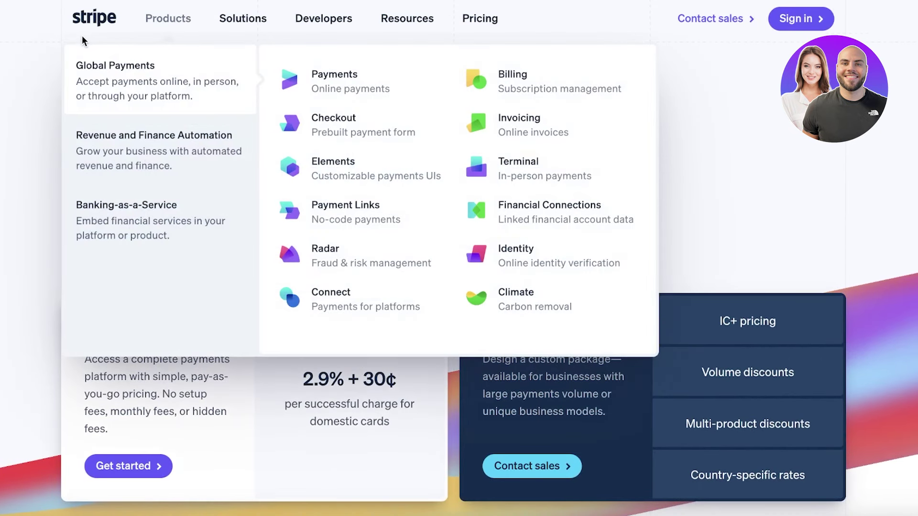
{"action": "left_click", "coordinate": [88, 25]}
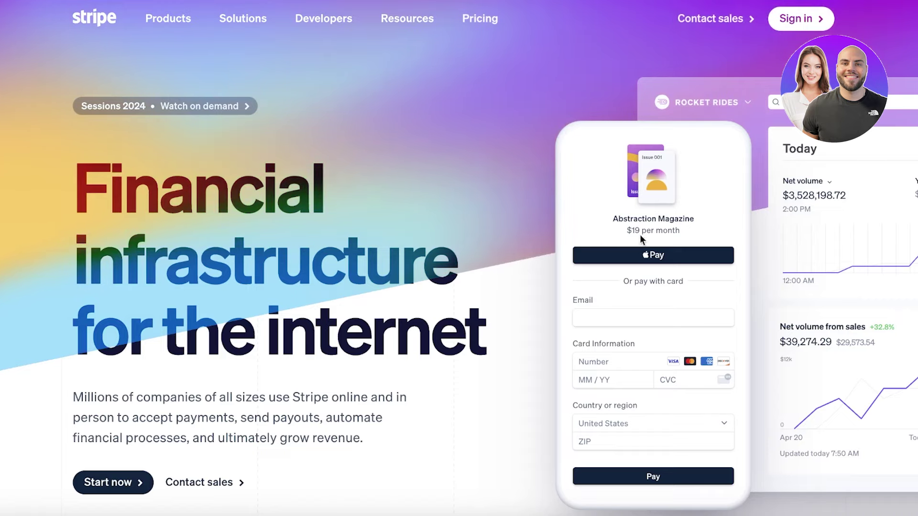
- Open the create-account form from Sign in and check its Country list, keeping United States
{"action": "left_click", "coordinate": [815, 28]}
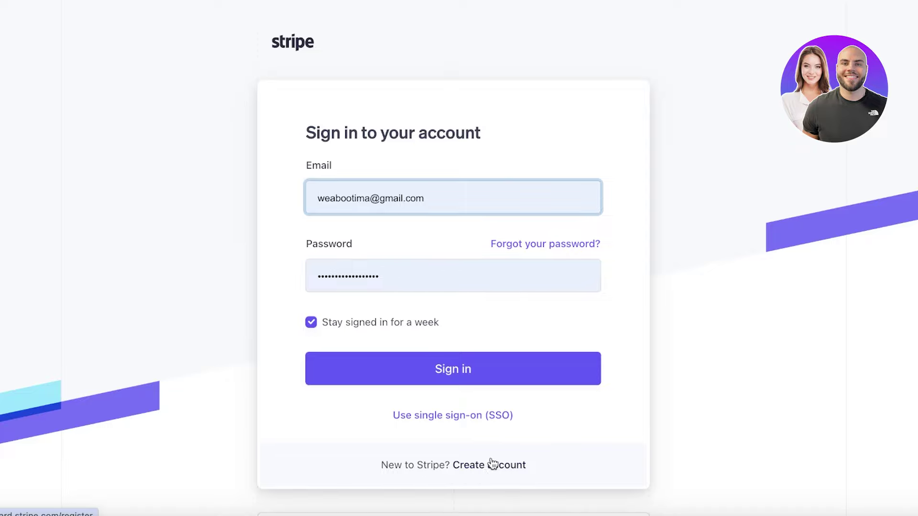
{"action": "left_click", "coordinate": [490, 469]}
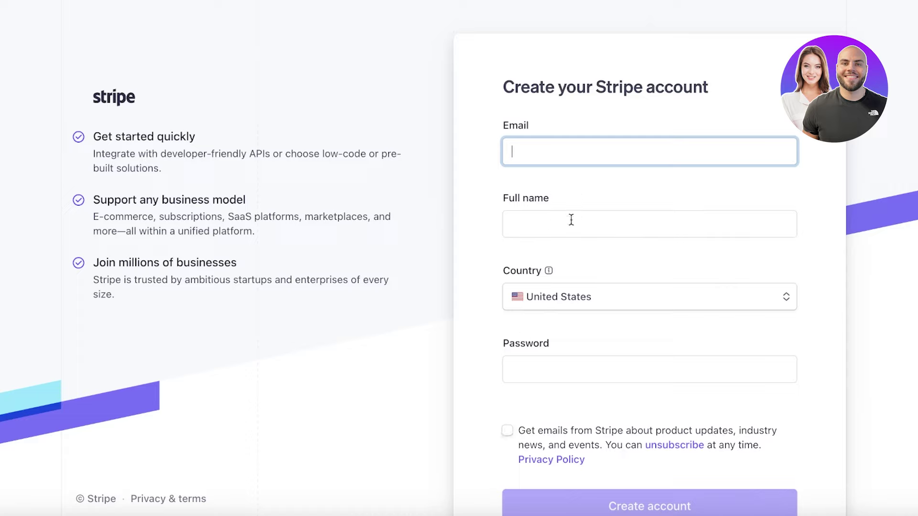
{"action": "left_click", "coordinate": [560, 306]}
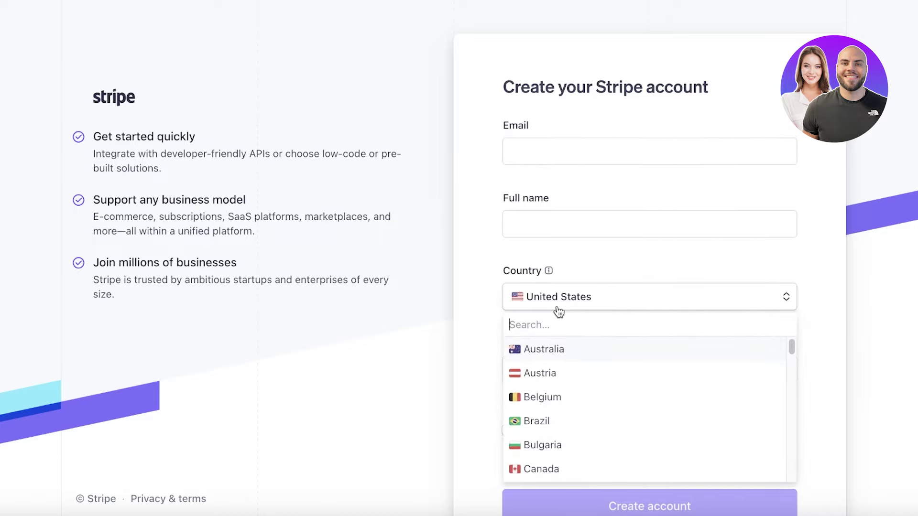
{"action": "scroll", "coordinate": [560, 316], "scroll_direction": "down", "scroll_amount": 5}
{"action": "scroll", "coordinate": [557, 309], "scroll_direction": "down", "scroll_amount": 10}
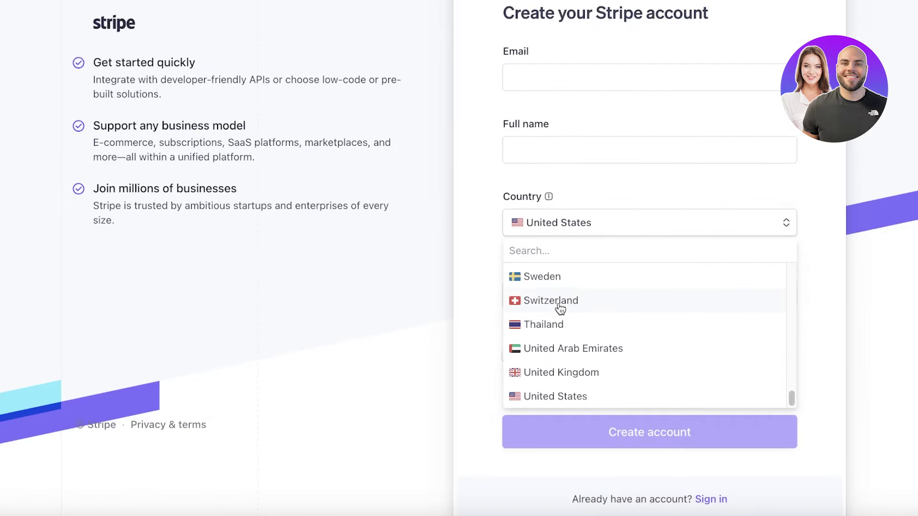
{"action": "left_click", "coordinate": [584, 228]}
- Go back to the sign-in page with the saved credentials filled in
{"action": "scroll", "coordinate": [584, 225], "scroll_direction": "up", "scroll_amount": 2}
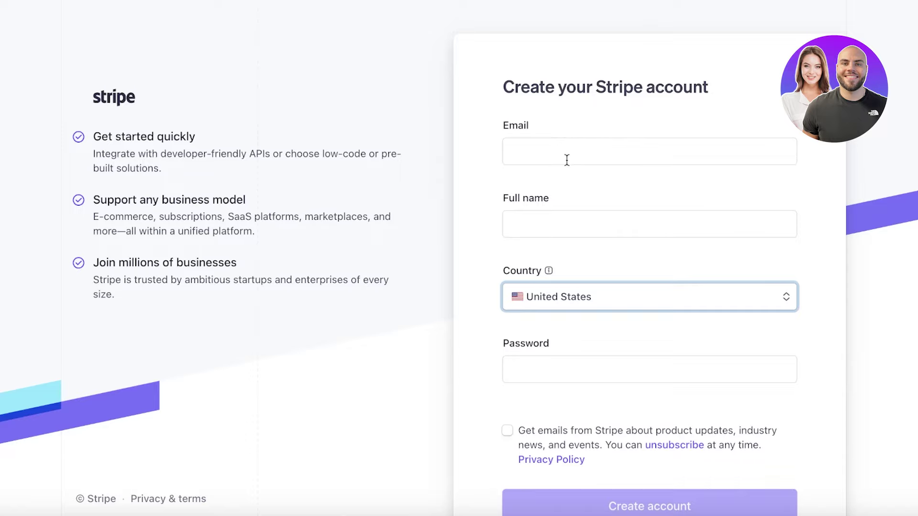
{"action": "scroll", "coordinate": [567, 160], "scroll_direction": "down", "scroll_amount": 2}
{"action": "left_click", "coordinate": [712, 500]}
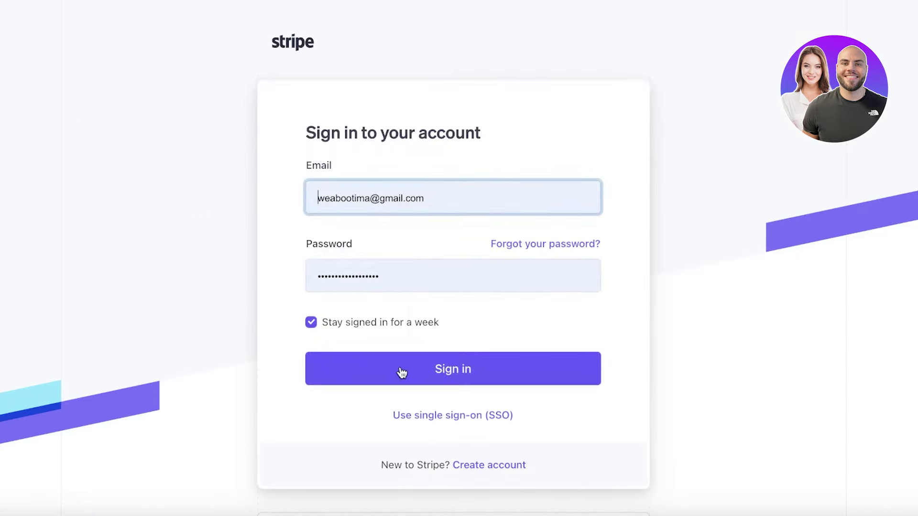
- Sign in, switch to the New Business account, then back to the Shopify store account
{"action": "left_click", "coordinate": [402, 372]}
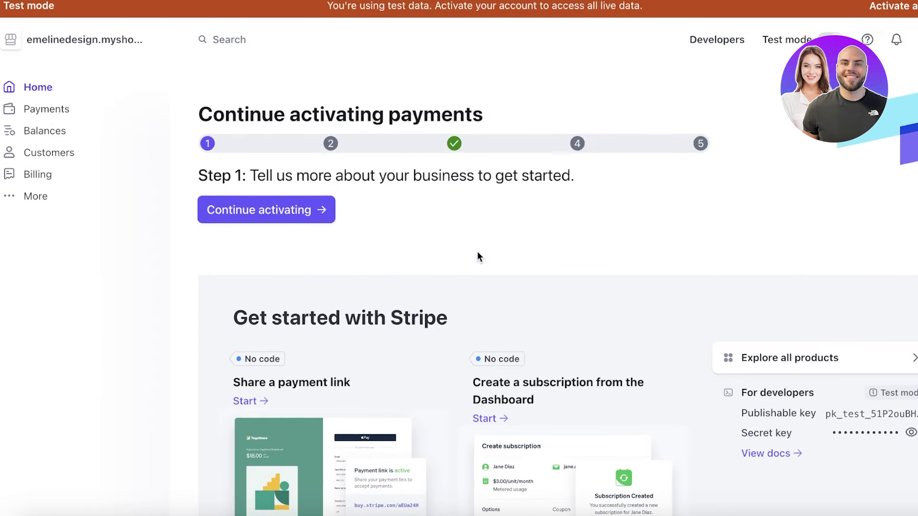
{"action": "left_click", "coordinate": [127, 37]}
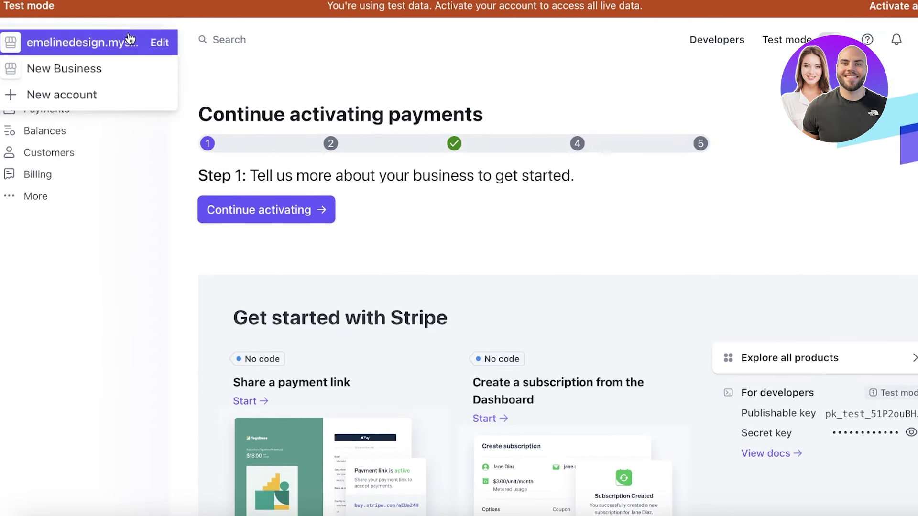
{"action": "left_click", "coordinate": [86, 72]}
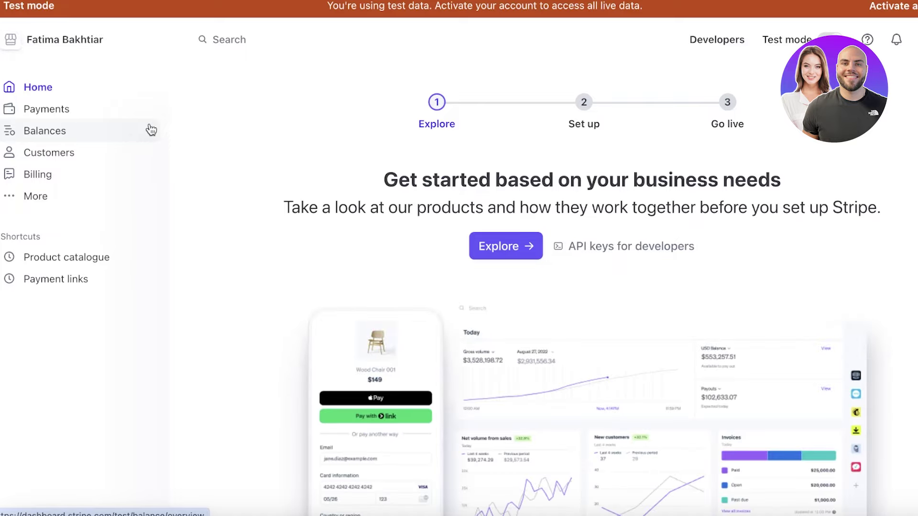
{"action": "left_click", "coordinate": [114, 43]}
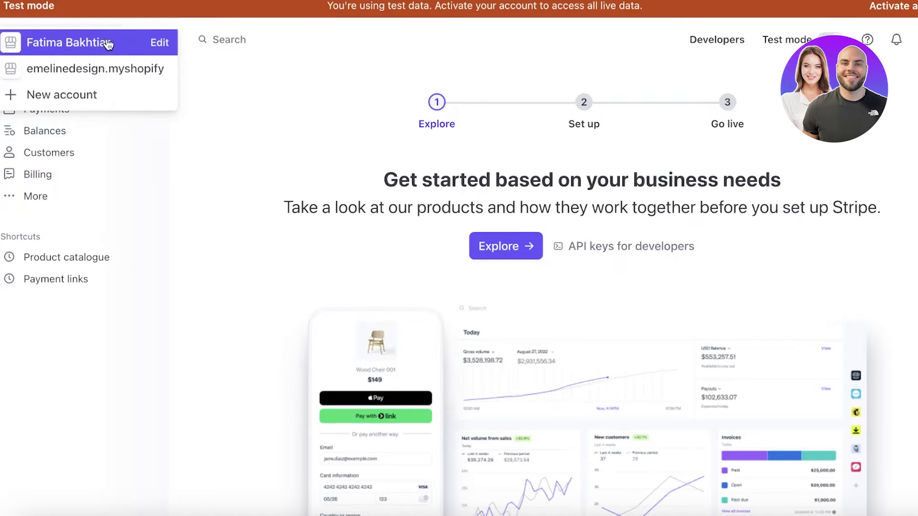
{"action": "left_click", "coordinate": [128, 71]}
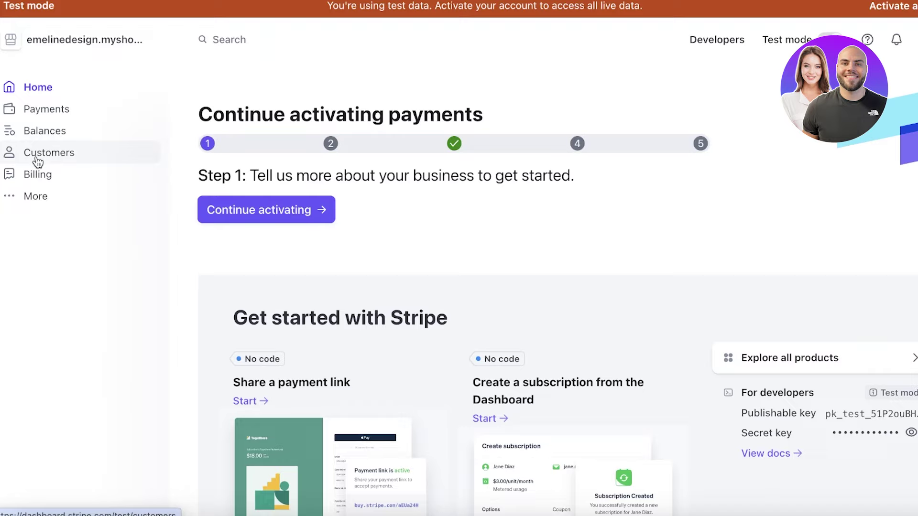
- Browse the 'Do more with Stripe' panel listing Subscriptions, Invoices, Payment links and Reports
{"action": "left_click", "coordinate": [28, 207]}
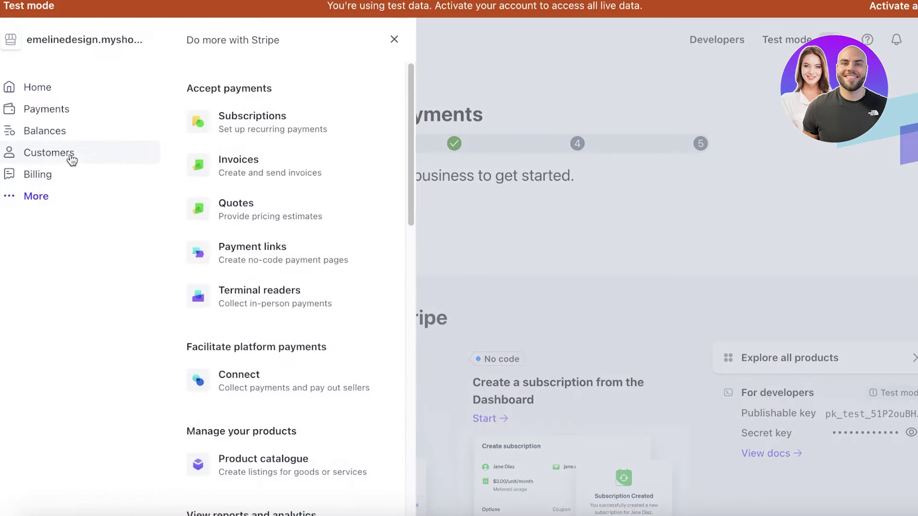
{"action": "scroll", "coordinate": [215, 139], "scroll_direction": "down", "scroll_amount": 8}
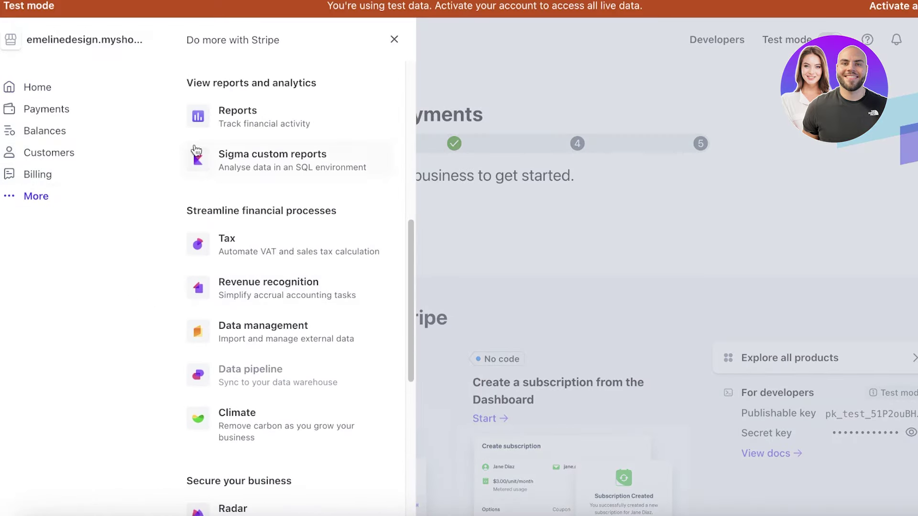
{"action": "scroll", "coordinate": [222, 153], "scroll_direction": "up", "scroll_amount": 8}
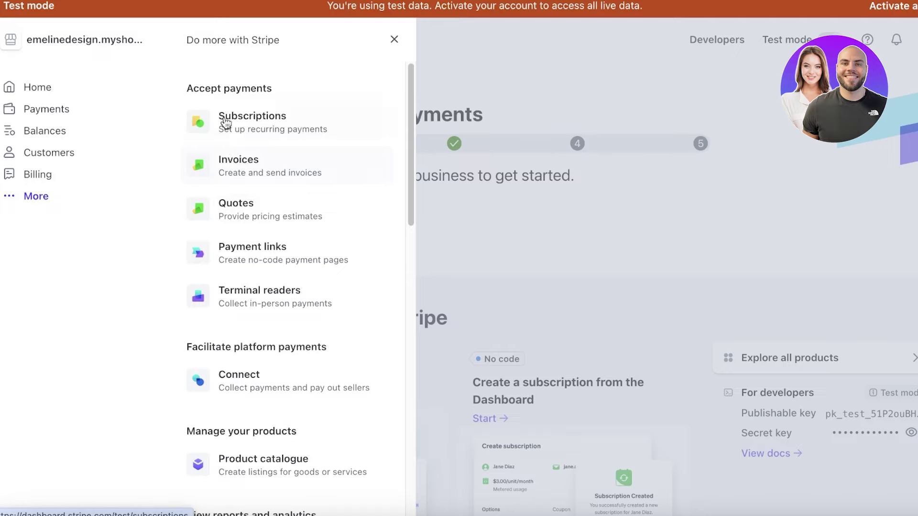
{"action": "scroll", "coordinate": [203, 332], "scroll_direction": "down", "scroll_amount": 1}
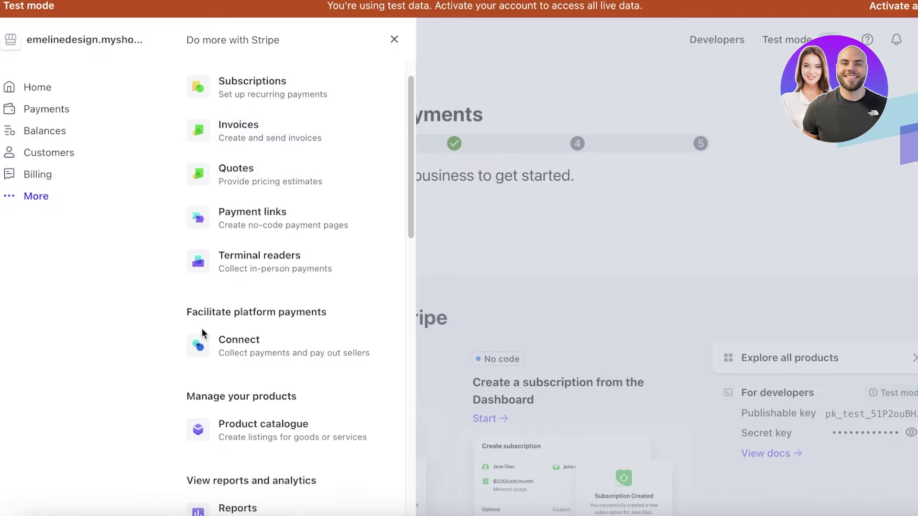
{"action": "scroll", "coordinate": [204, 331], "scroll_direction": "down", "scroll_amount": 4}
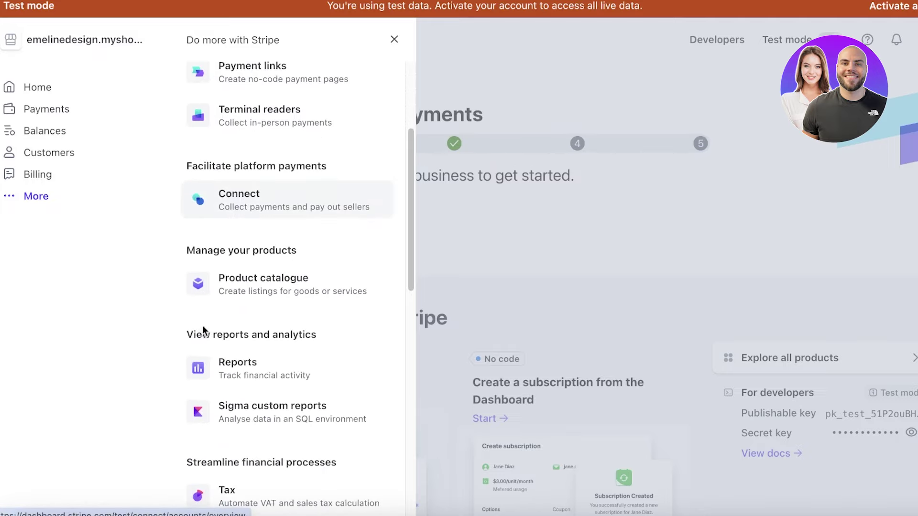
{"action": "scroll", "coordinate": [207, 286], "scroll_direction": "down", "scroll_amount": 4}
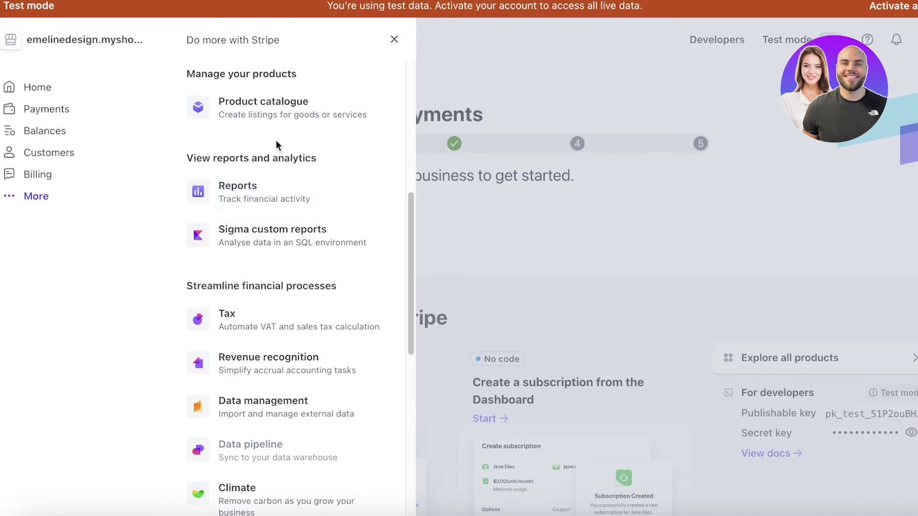
{"action": "scroll", "coordinate": [245, 232], "scroll_direction": "down", "scroll_amount": 10}
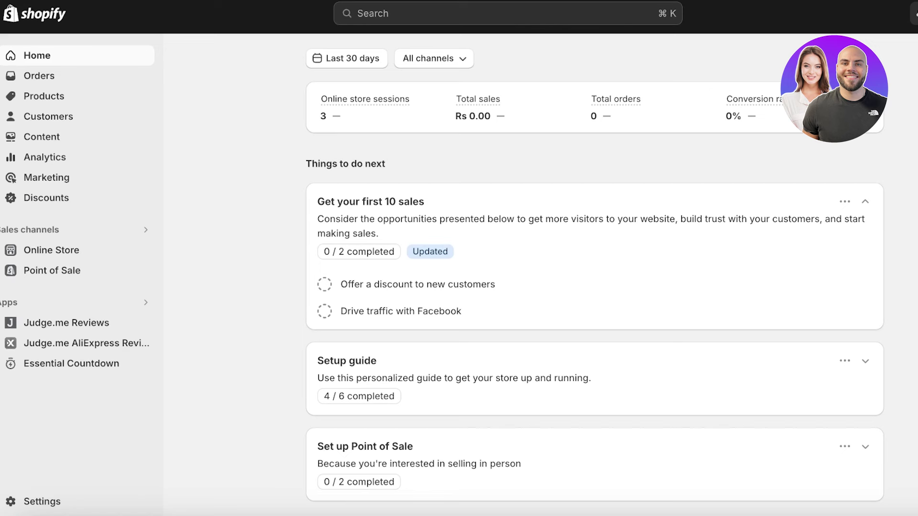
- Go to Online Store > Products in the Shopify admin
{"action": "left_click", "coordinate": [60, 250]}
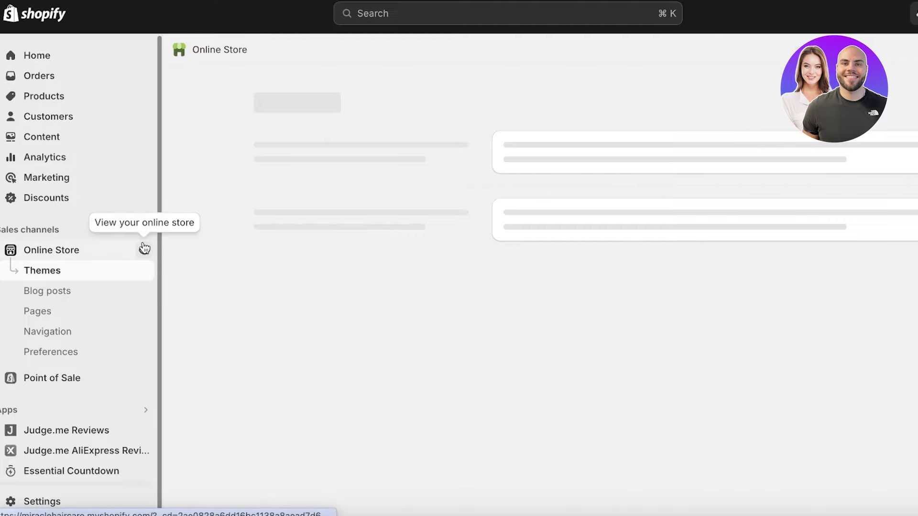
{"action": "left_click", "coordinate": [70, 96]}
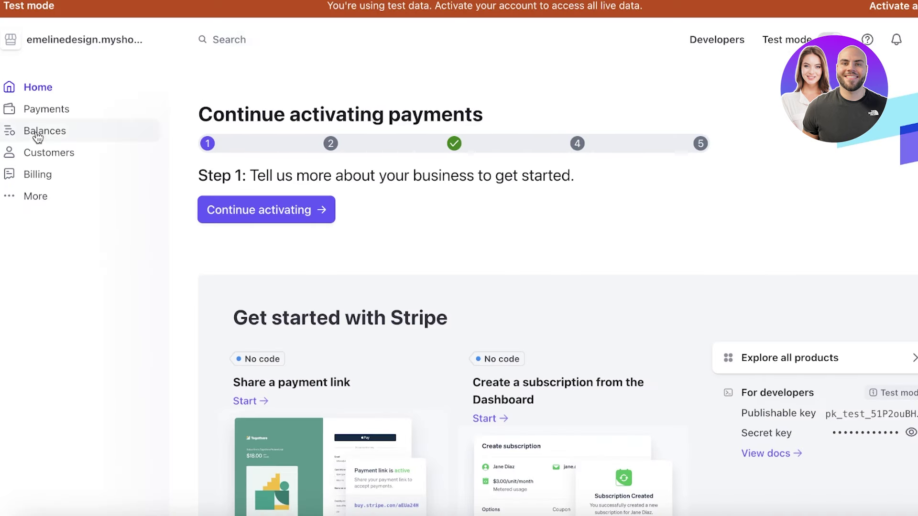
- Open the Product catalogue from the 'Do more with Stripe' panel
{"action": "left_click", "coordinate": [19, 203]}
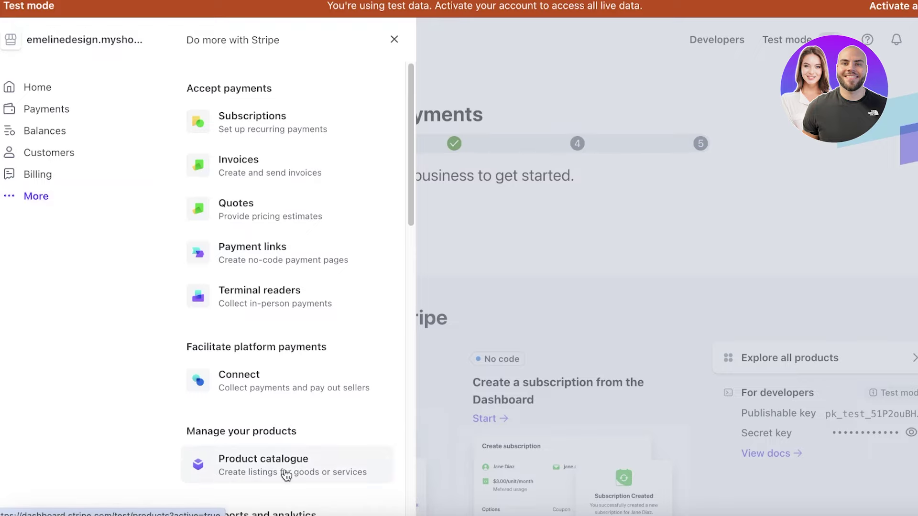
{"action": "left_click", "coordinate": [250, 461]}
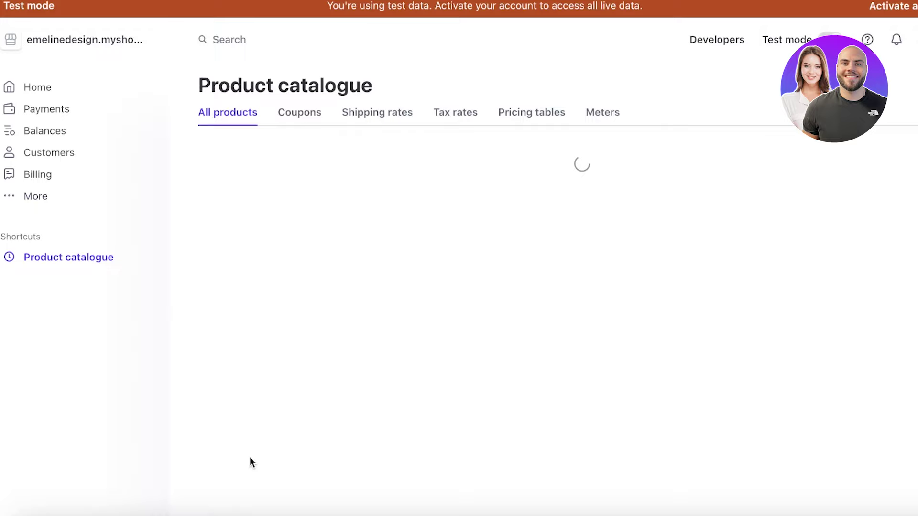
- Add a product named 'Scalp Scrubber' with description '-A simple tool for hair care'
{"action": "left_click", "coordinate": [471, 463]}
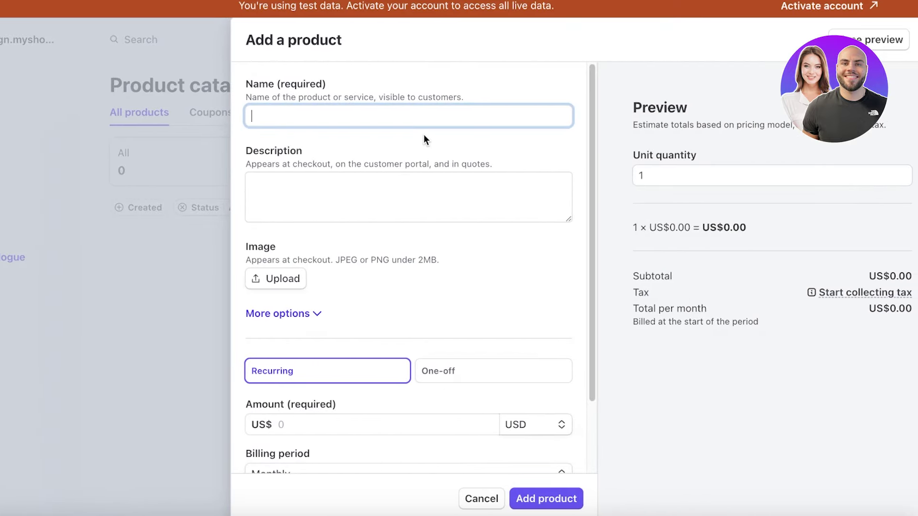
{"action": "scroll", "coordinate": [423, 135], "scroll_direction": "down", "scroll_amount": 3}
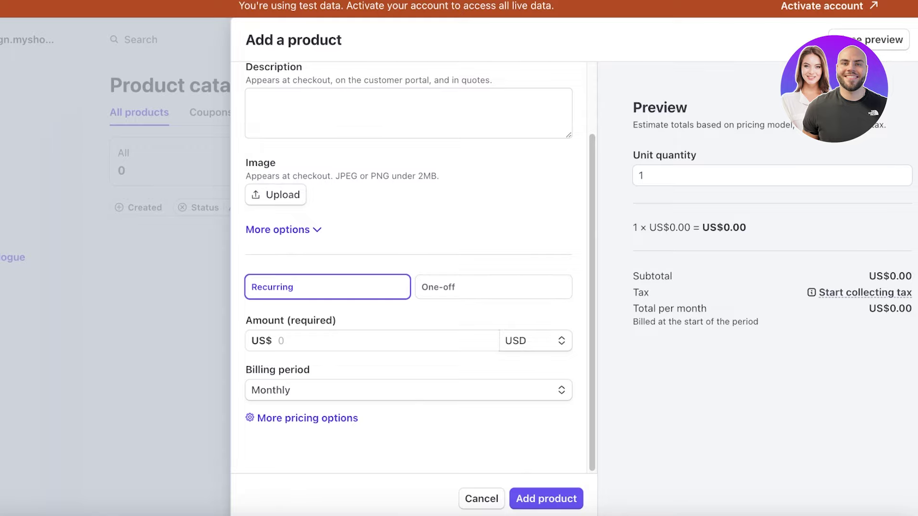
{"action": "scroll", "coordinate": [321, 130], "scroll_direction": "up", "scroll_amount": 3}
{"action": "left_click", "coordinate": [325, 123]}
{"action": "type", "text": "A"}
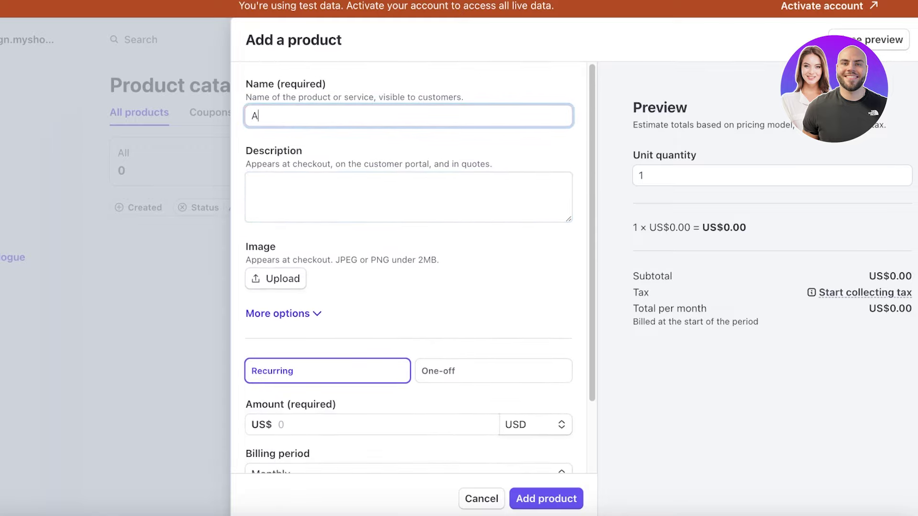
{"action": "key", "text": "BackSpace"}
{"action": "type", "text": "Scalp Scrubber"}
{"action": "left_click", "coordinate": [434, 203]}
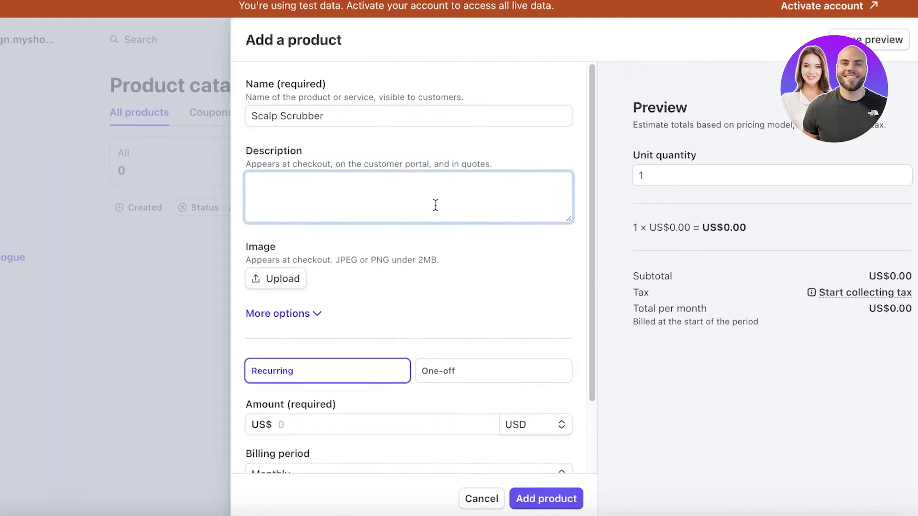
{"action": "type", "text": "-A"}
{"action": "key", "text": "BackSpace"}
{"action": "type", "text": "A simple tool for hair "}
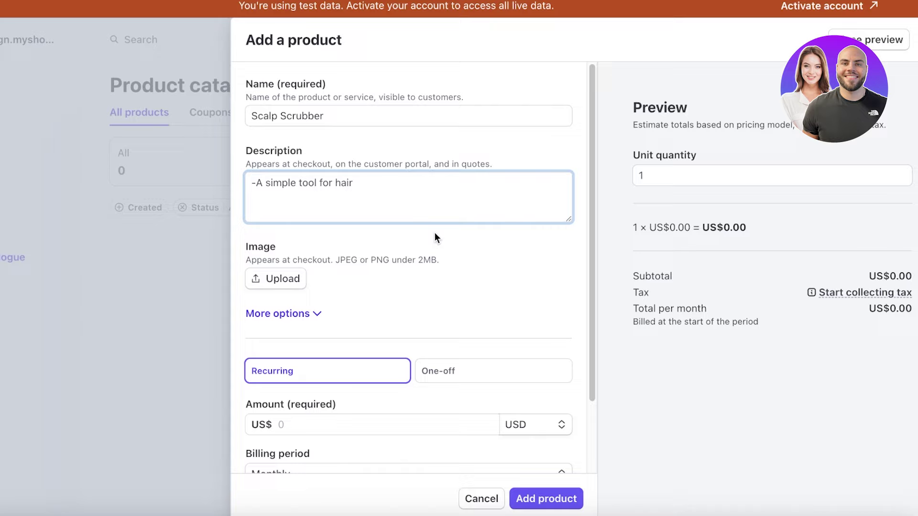
{"action": "type", "text": "care"}
- Check the Monthly billing period and currency options, then set the price to one-off
{"action": "scroll", "coordinate": [413, 274], "scroll_direction": "down", "scroll_amount": 2}
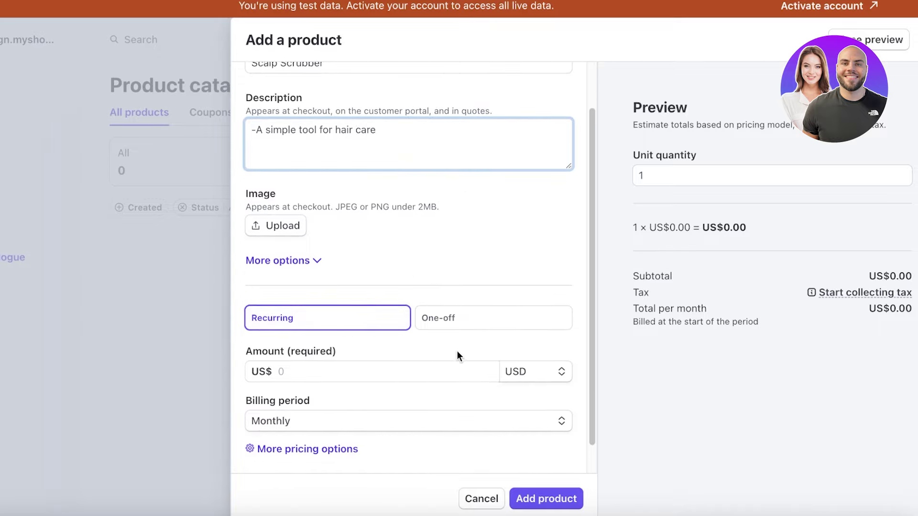
{"action": "left_click", "coordinate": [454, 325]}
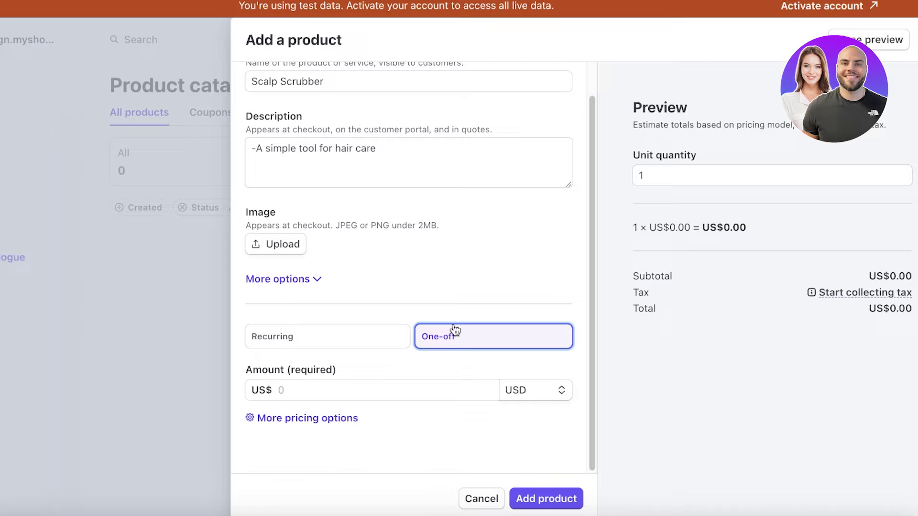
{"action": "left_click", "coordinate": [348, 347]}
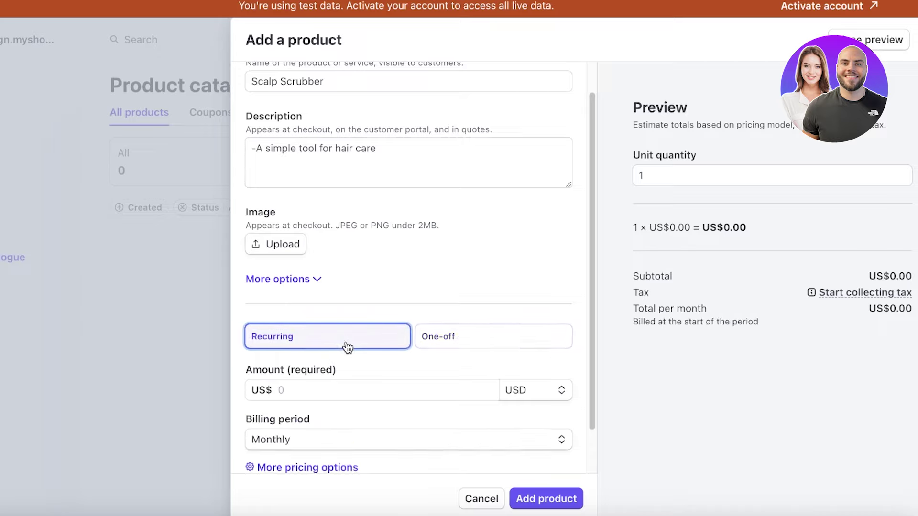
{"action": "scroll", "coordinate": [431, 392], "scroll_direction": "down", "scroll_amount": 1}
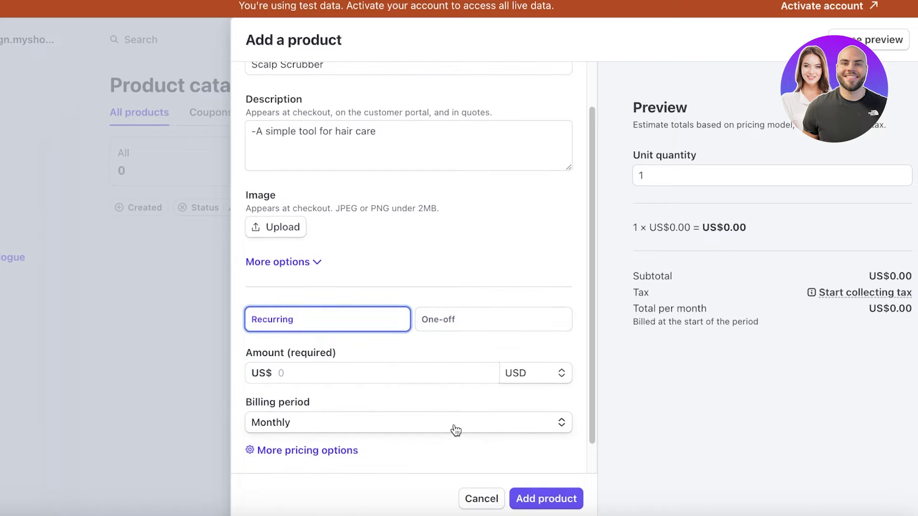
{"action": "left_click", "coordinate": [455, 430]}
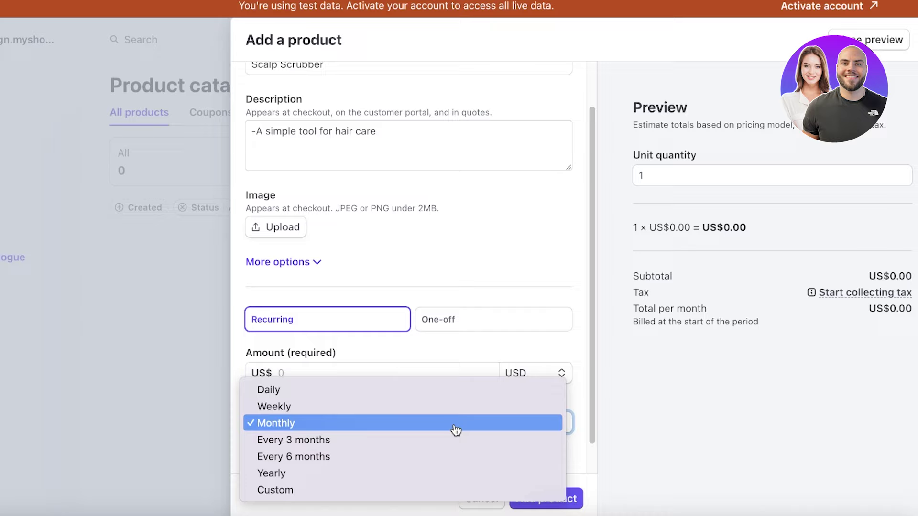
{"action": "left_click", "coordinate": [511, 373]}
{"action": "left_click", "coordinate": [512, 373]}
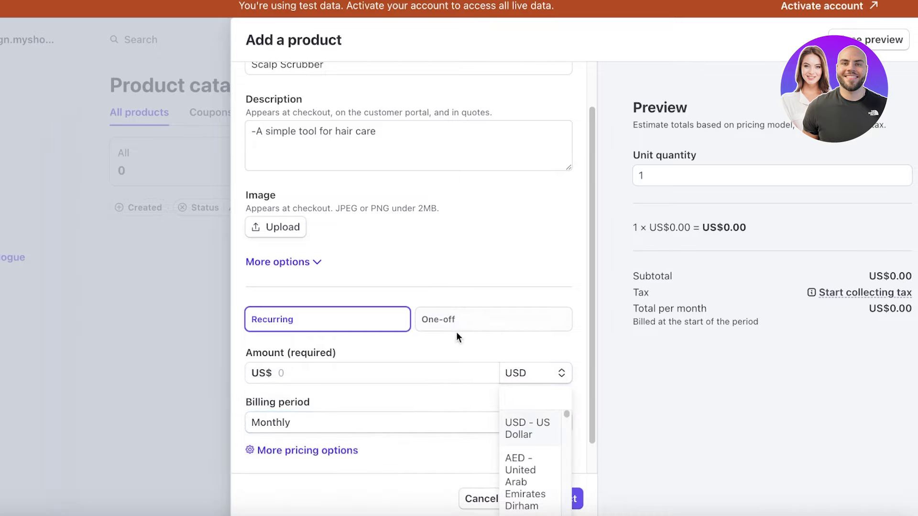
{"action": "left_click", "coordinate": [449, 325]}
{"action": "left_click", "coordinate": [424, 392]}
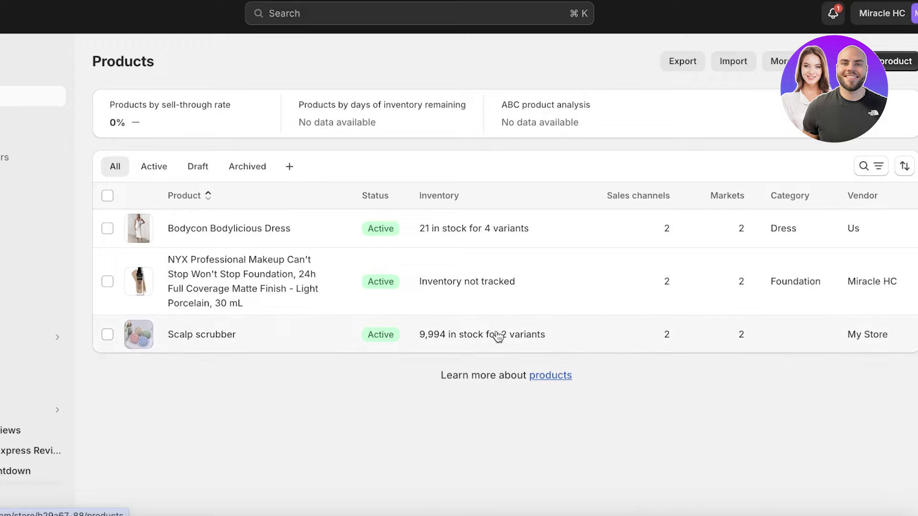
- Review the Shopify Scalp scrubber product's description, media and Rs 40.00 colour variant prices
{"action": "left_click", "coordinate": [225, 335]}
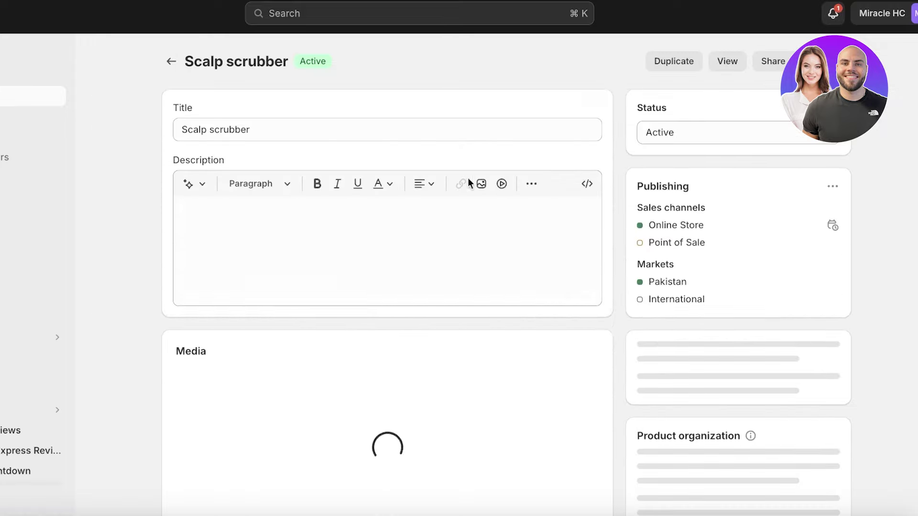
{"action": "scroll", "coordinate": [466, 181], "scroll_direction": "down", "scroll_amount": 15}
{"action": "scroll", "coordinate": [258, 222], "scroll_direction": "up", "scroll_amount": 7}
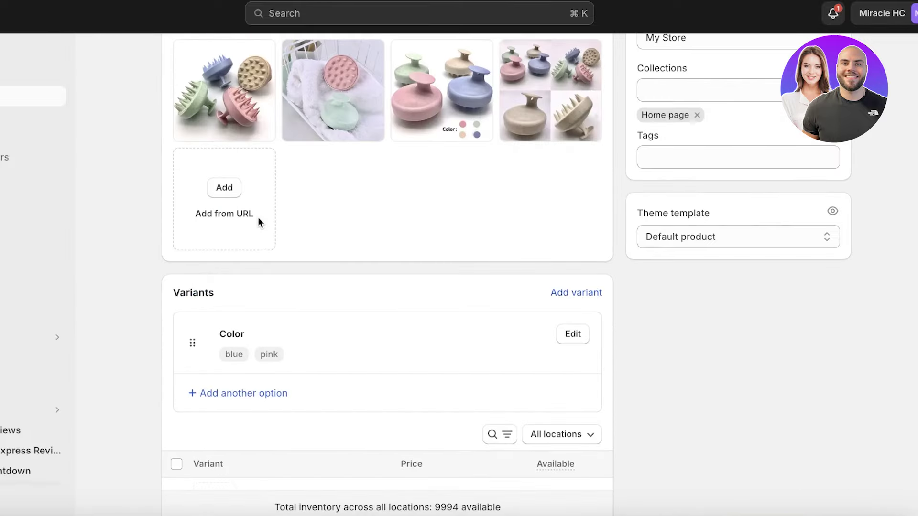
{"action": "scroll", "coordinate": [246, 250], "scroll_direction": "down", "scroll_amount": 7}
{"action": "scroll", "coordinate": [248, 253], "scroll_direction": "up", "scroll_amount": 1}
{"action": "scroll", "coordinate": [251, 252], "scroll_direction": "up", "scroll_amount": 10}
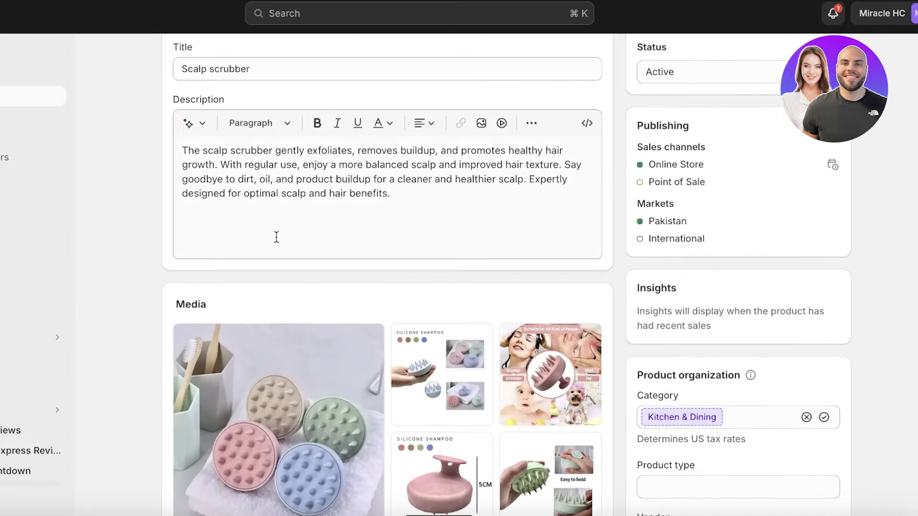
{"action": "scroll", "coordinate": [419, 185], "scroll_direction": "down", "scroll_amount": 10}
{"action": "scroll", "coordinate": [419, 192], "scroll_direction": "down", "scroll_amount": 2}
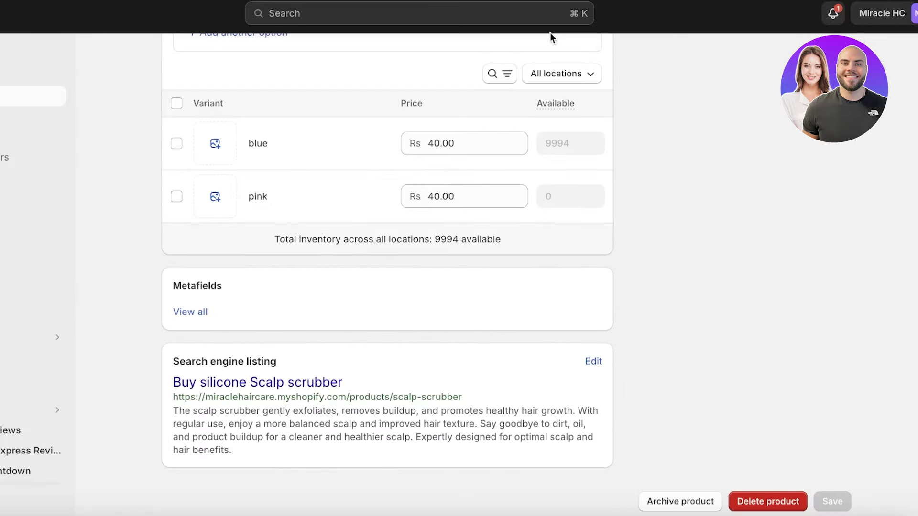
{"action": "scroll", "coordinate": [444, 218], "scroll_direction": "up", "scroll_amount": 5}
{"action": "scroll", "coordinate": [314, 222], "scroll_direction": "up", "scroll_amount": 7}
{"action": "scroll", "coordinate": [297, 231], "scroll_direction": "down", "scroll_amount": 8}
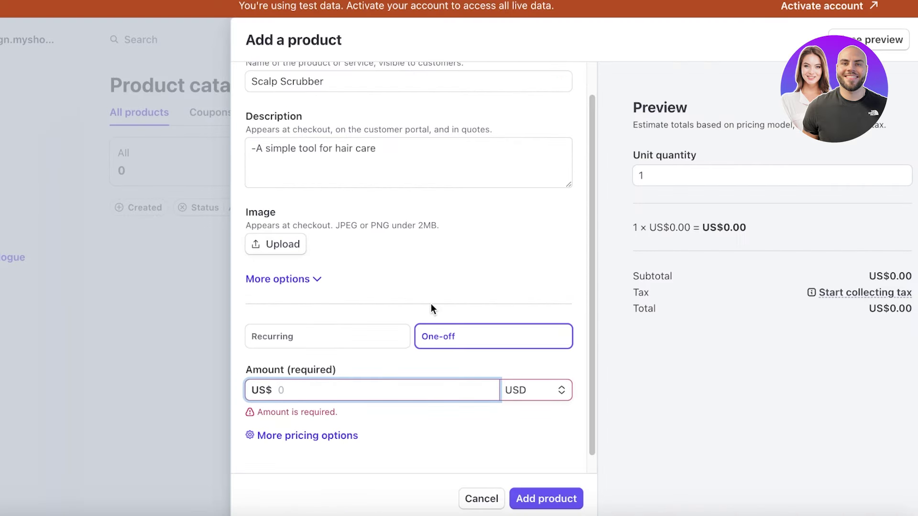
- Set a 40.00 one-off, flat-rate price for Scalp Scrubber and confirm it with Next
{"action": "type", "text": "40.00"}
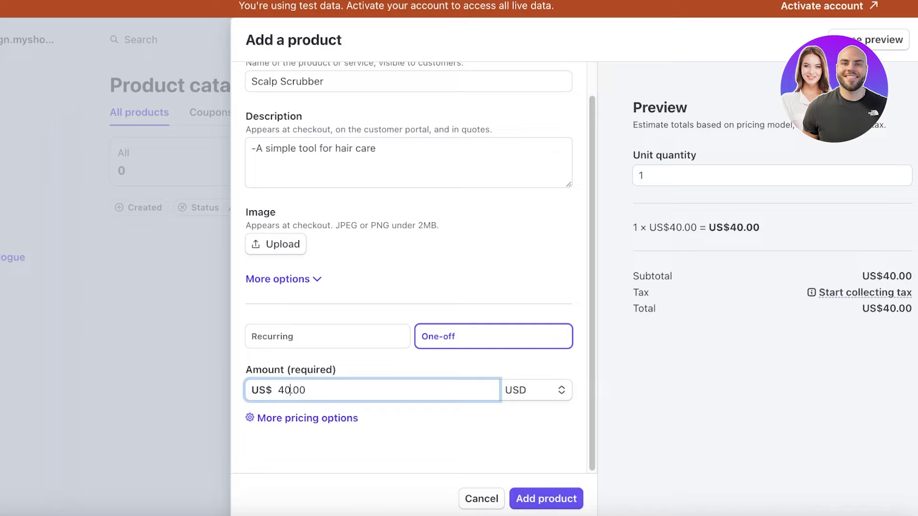
{"action": "left_click", "coordinate": [315, 420]}
{"action": "scroll", "coordinate": [318, 345], "scroll_direction": "down", "scroll_amount": 3}
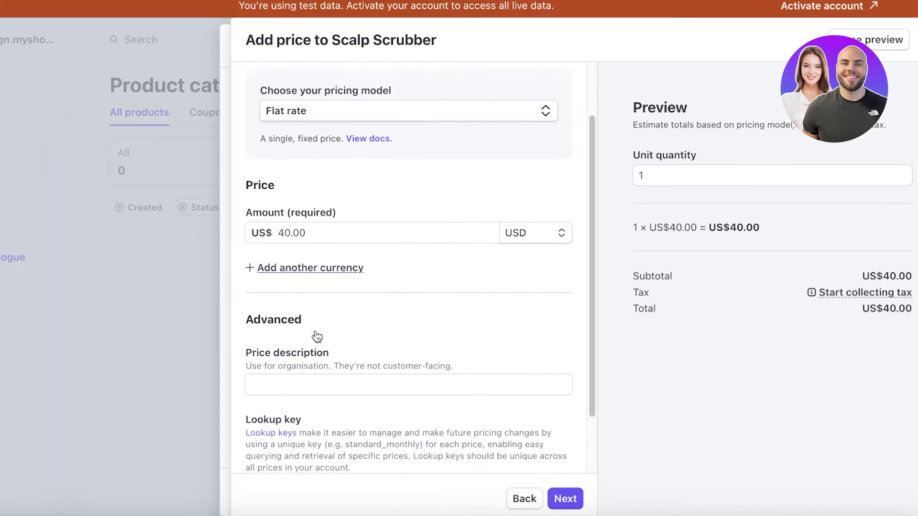
{"action": "scroll", "coordinate": [316, 282], "scroll_direction": "up", "scroll_amount": 3}
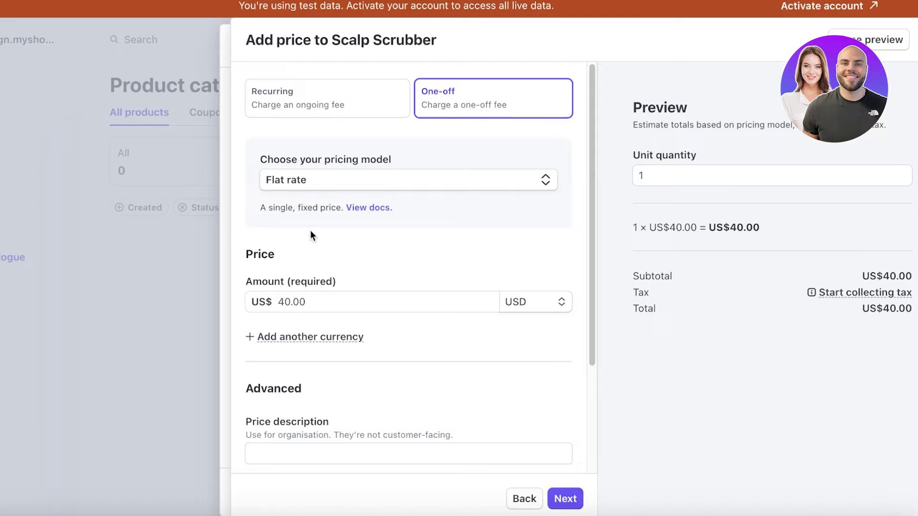
{"action": "left_click", "coordinate": [300, 186]}
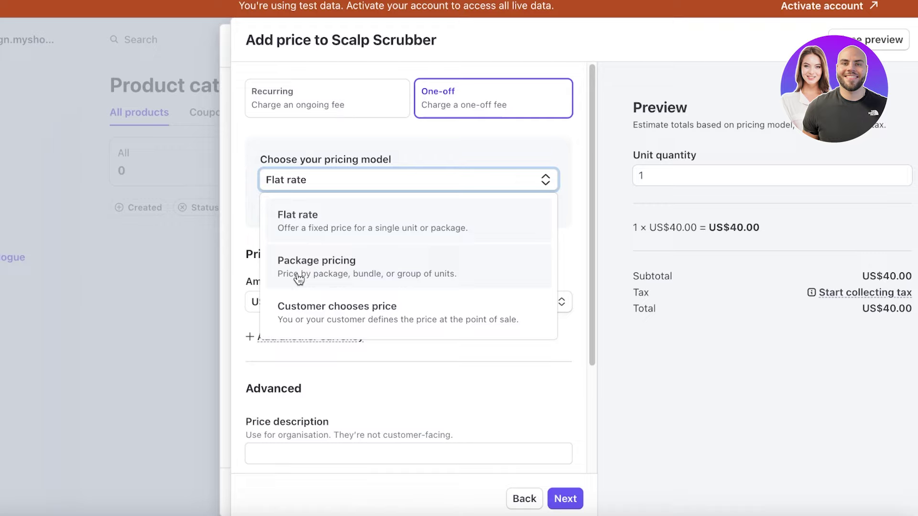
{"action": "left_click", "coordinate": [320, 229]}
{"action": "scroll", "coordinate": [311, 301], "scroll_direction": "down", "scroll_amount": 5}
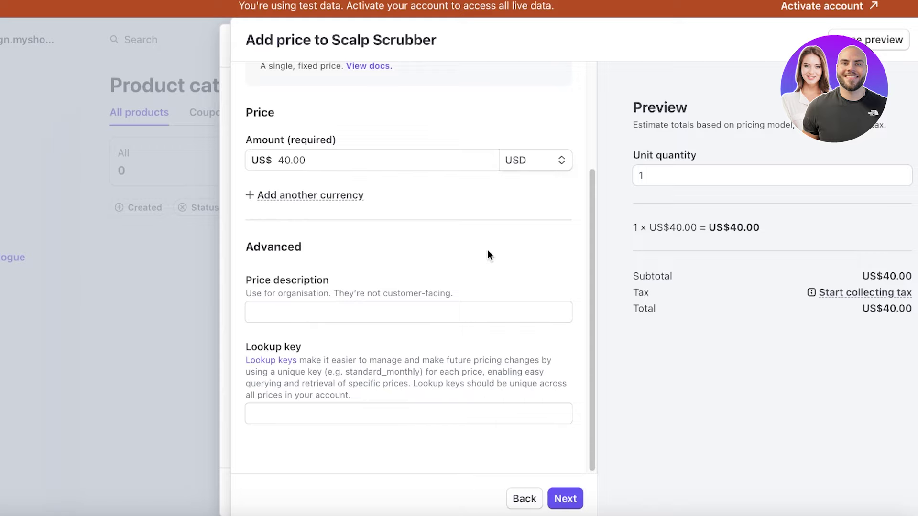
{"action": "scroll", "coordinate": [488, 251], "scroll_direction": "up", "scroll_amount": 5}
{"action": "left_click", "coordinate": [566, 498]}
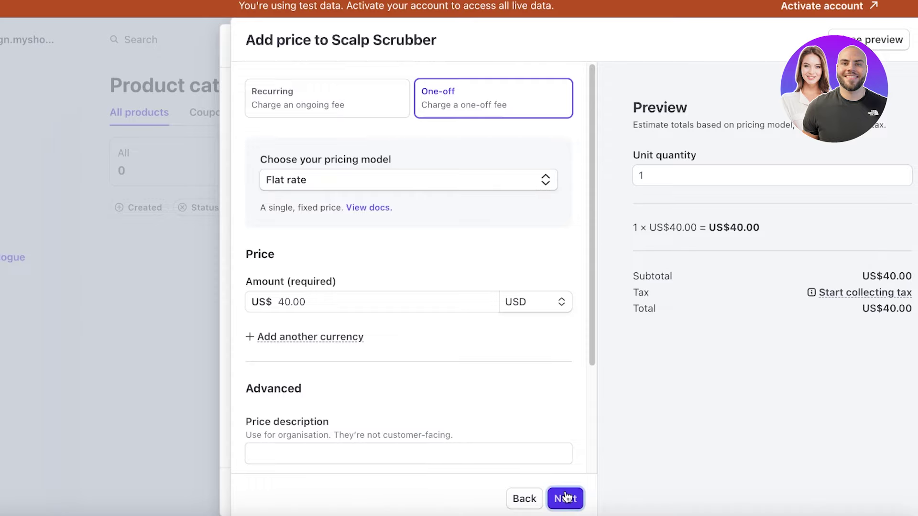
{"action": "scroll", "coordinate": [712, 191], "scroll_direction": "down", "scroll_amount": 1}
- Save Scalp Scrubber to the product catalogue as a US$40.00 product
{"action": "scroll", "coordinate": [719, 70], "scroll_direction": "up", "scroll_amount": 2}
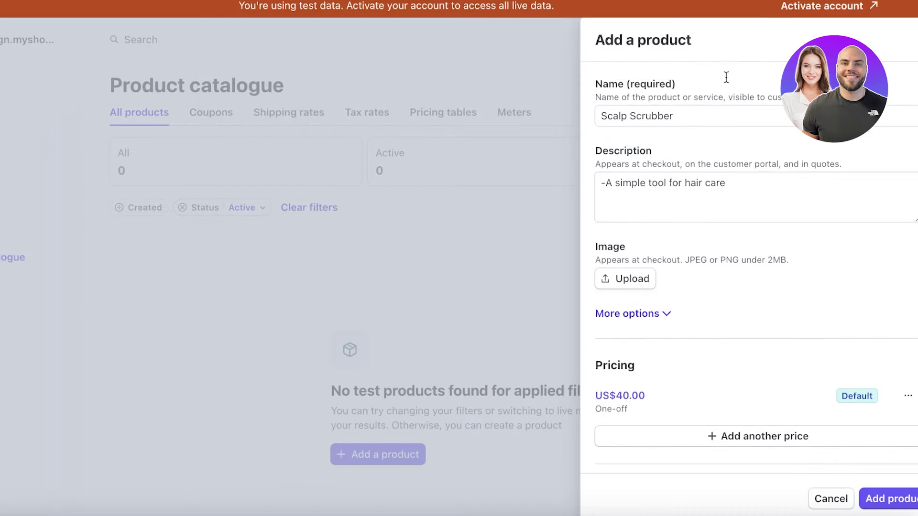
{"action": "left_click", "coordinate": [882, 501]}
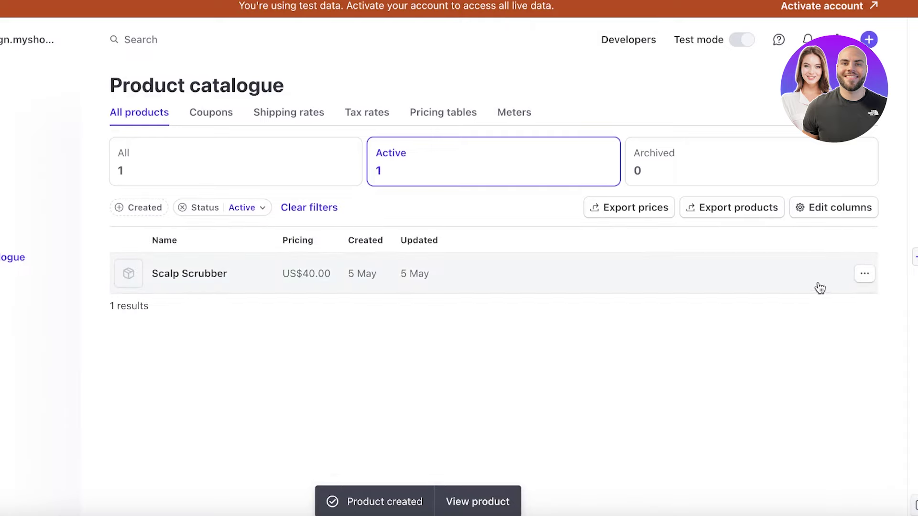
{"action": "left_click", "coordinate": [864, 275]}
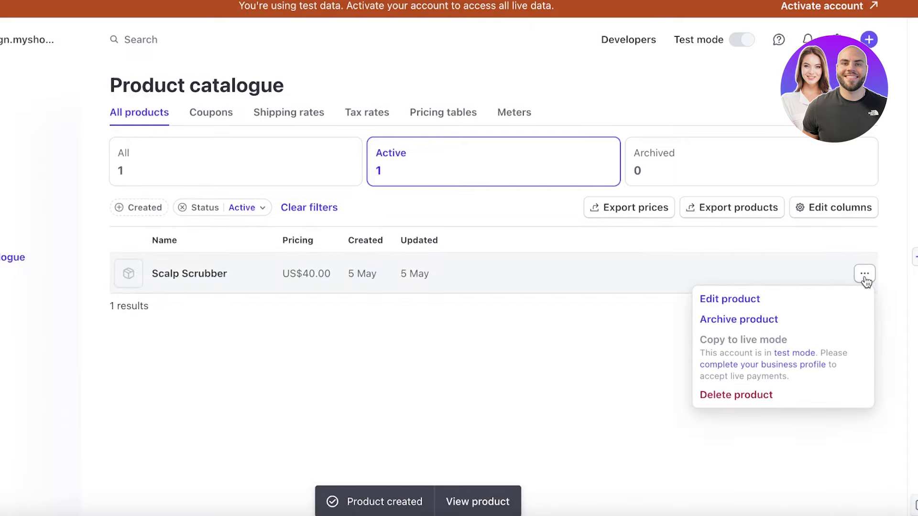
{"action": "left_click", "coordinate": [598, 333]}
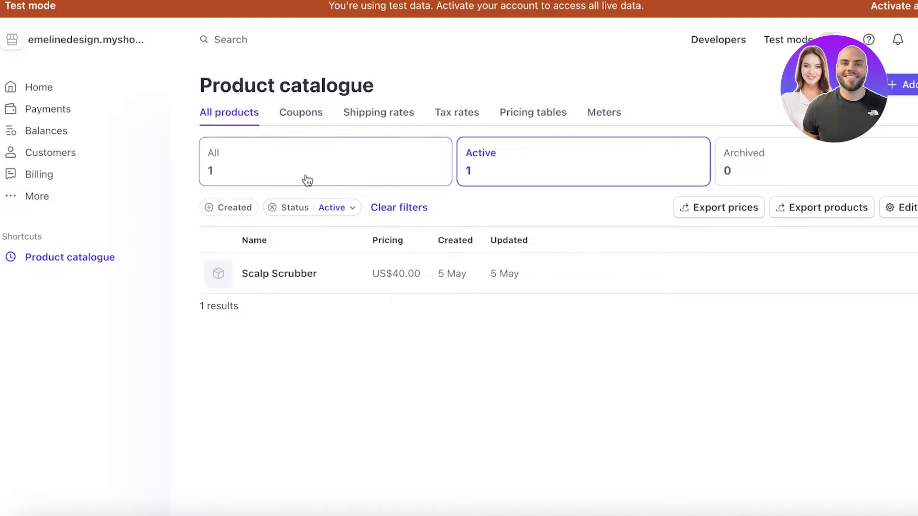
- Go to Payment links and start creating a new test payment link
{"action": "left_click", "coordinate": [32, 202]}
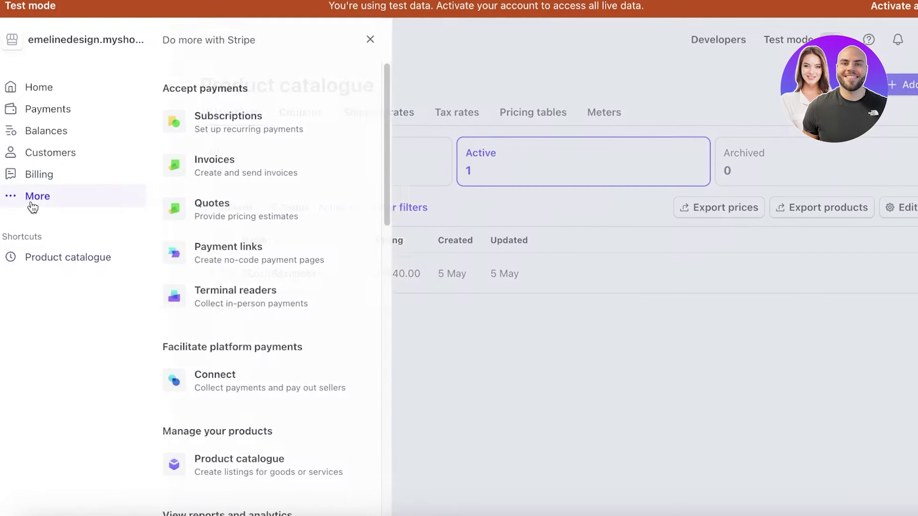
{"action": "left_click", "coordinate": [281, 259]}
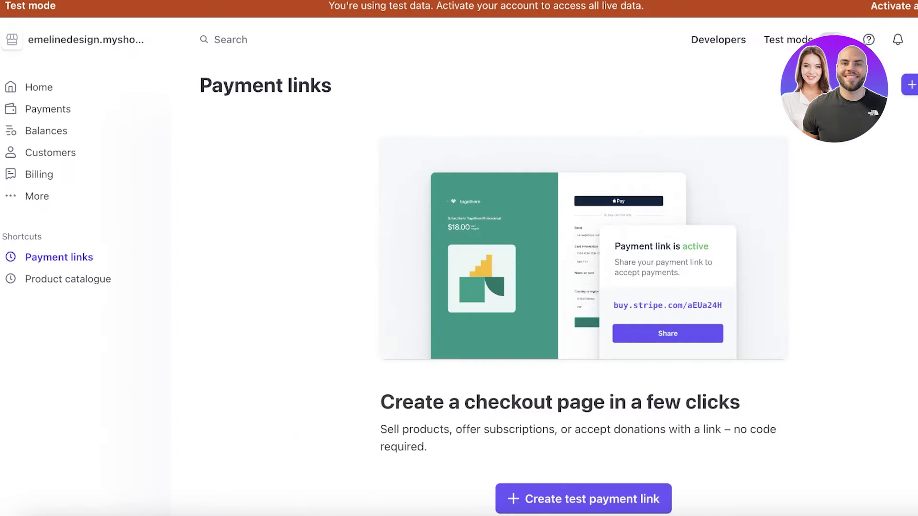
{"action": "left_click", "coordinate": [910, 85]}
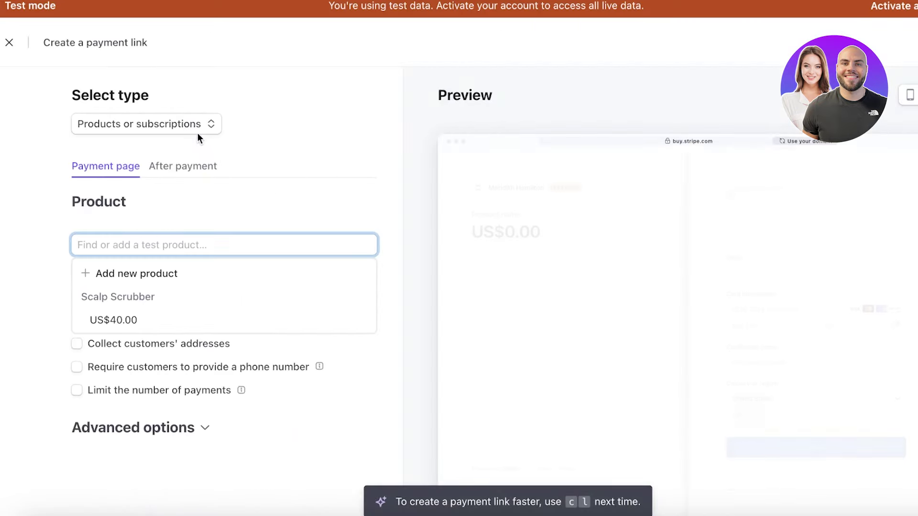
- Keep the link type as Products or subscriptions and bring up the product list
{"action": "left_click", "coordinate": [196, 129]}
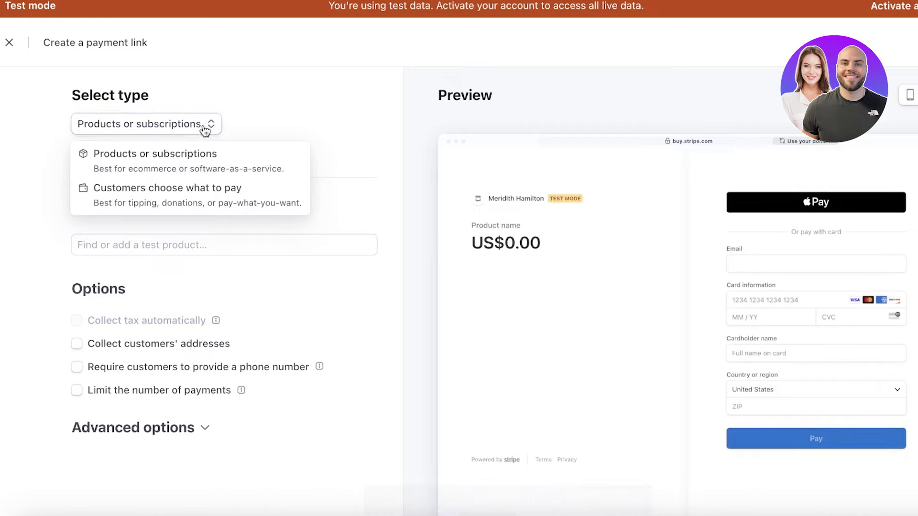
{"action": "left_click", "coordinate": [191, 166]}
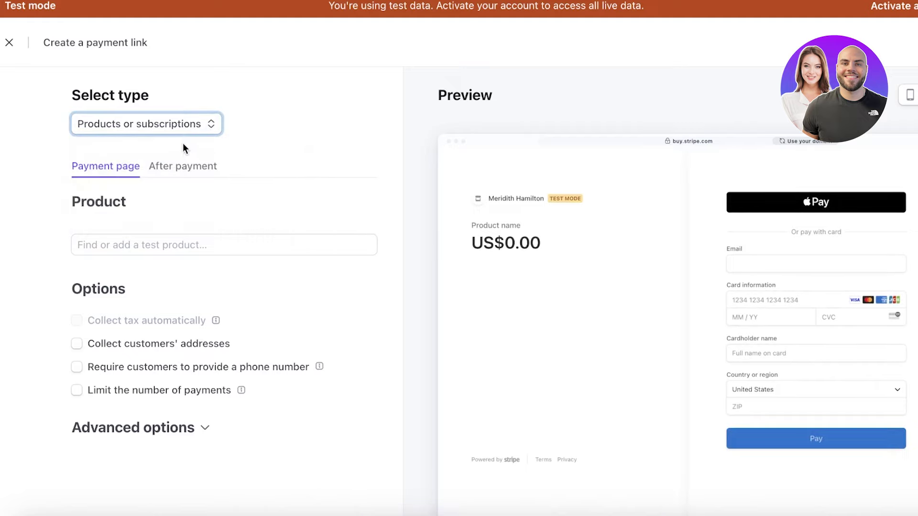
{"action": "left_click", "coordinate": [183, 129]}
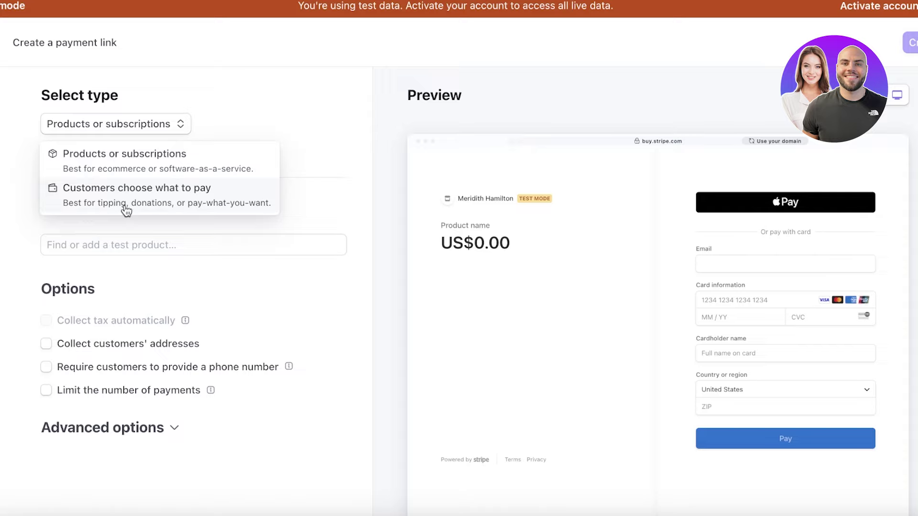
{"action": "left_click", "coordinate": [239, 169]}
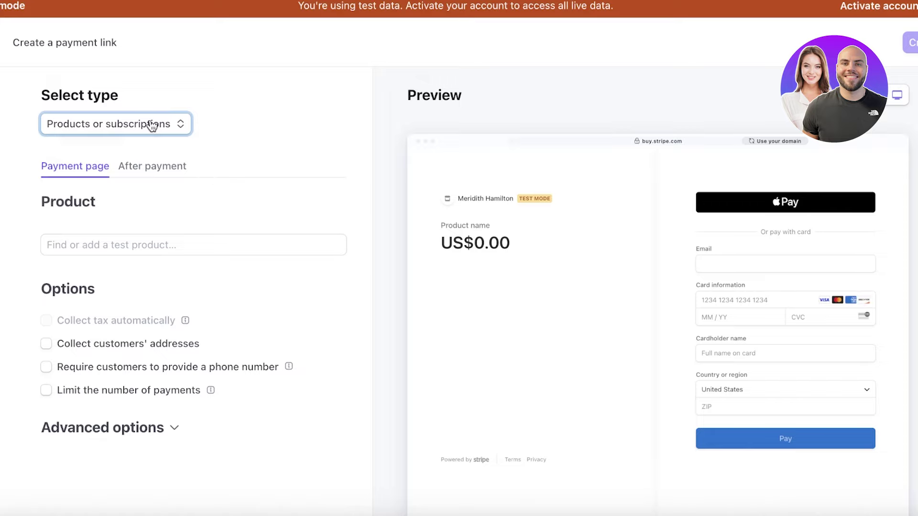
{"action": "left_click", "coordinate": [115, 236]}
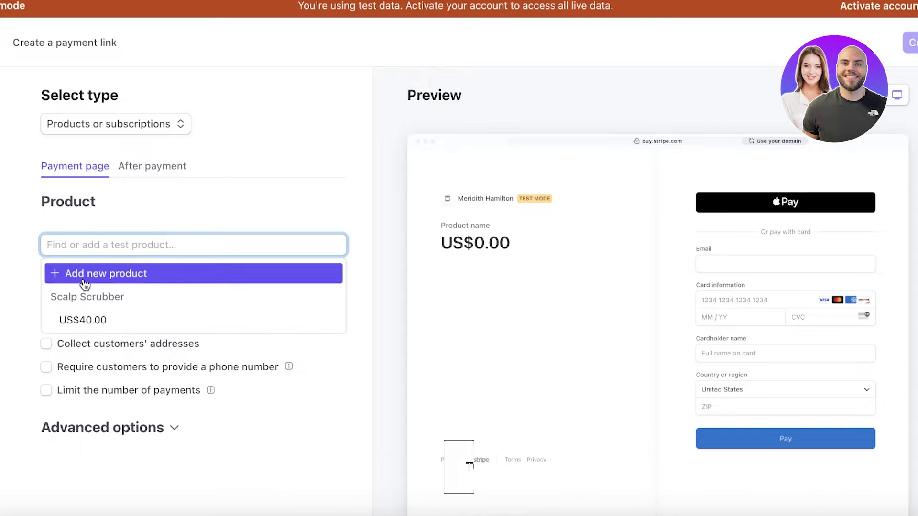
- Add Scalp Scrubber at US$40.00 with customer-adjustable quantity capped at a maximum of 10
{"action": "left_click", "coordinate": [82, 320]}
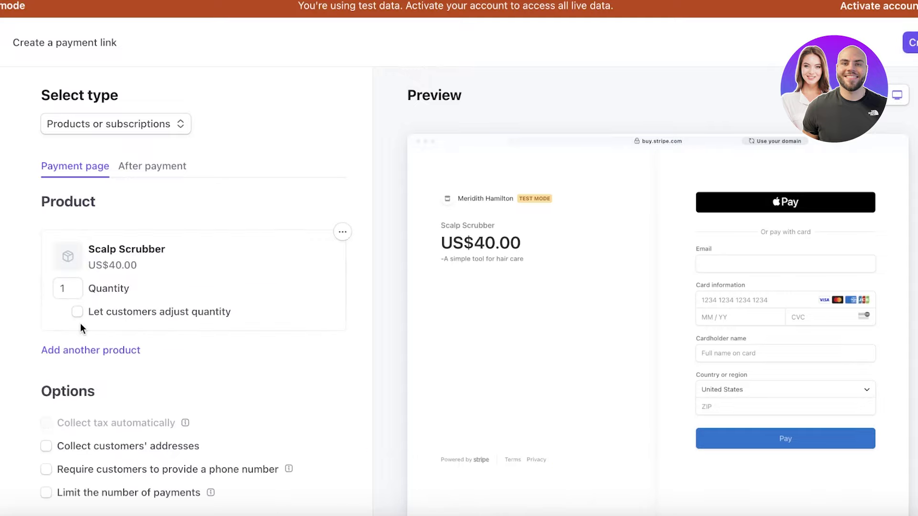
{"action": "scroll", "coordinate": [90, 265], "scroll_direction": "down", "scroll_amount": 2}
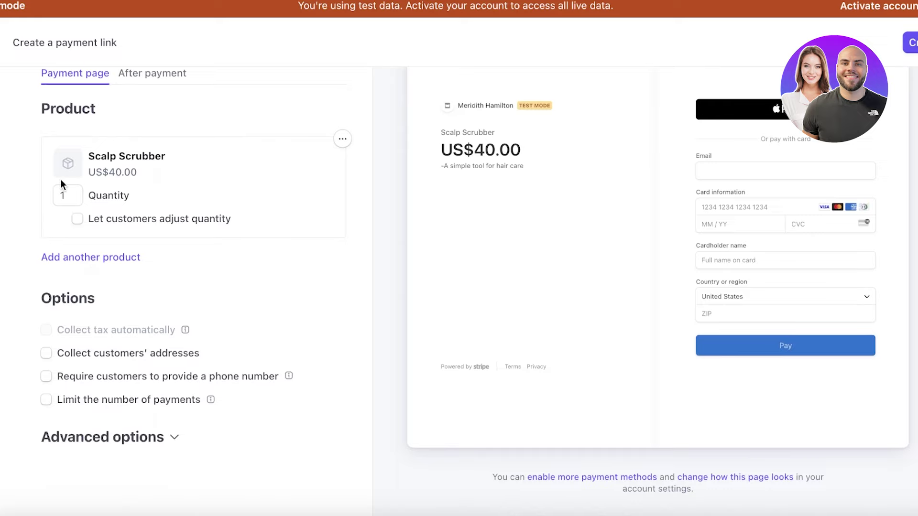
{"action": "left_click", "coordinate": [77, 221]}
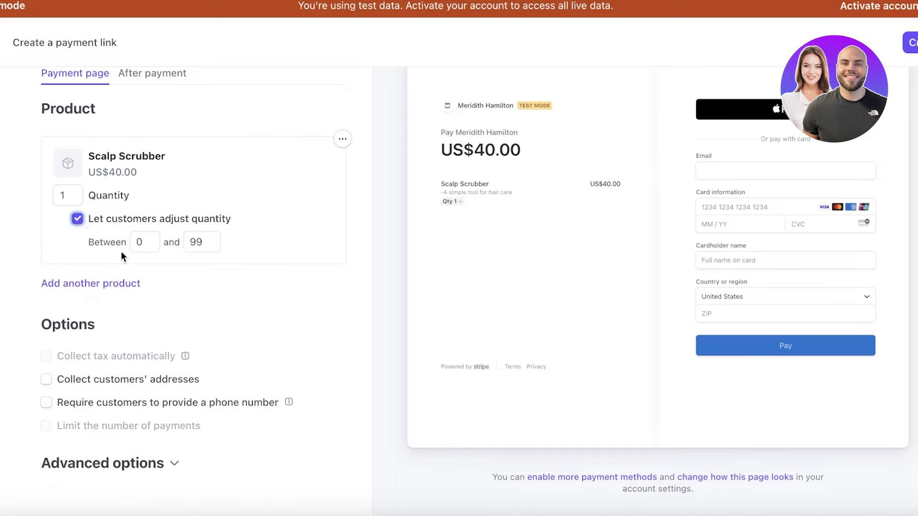
{"action": "left_click", "coordinate": [196, 242]}
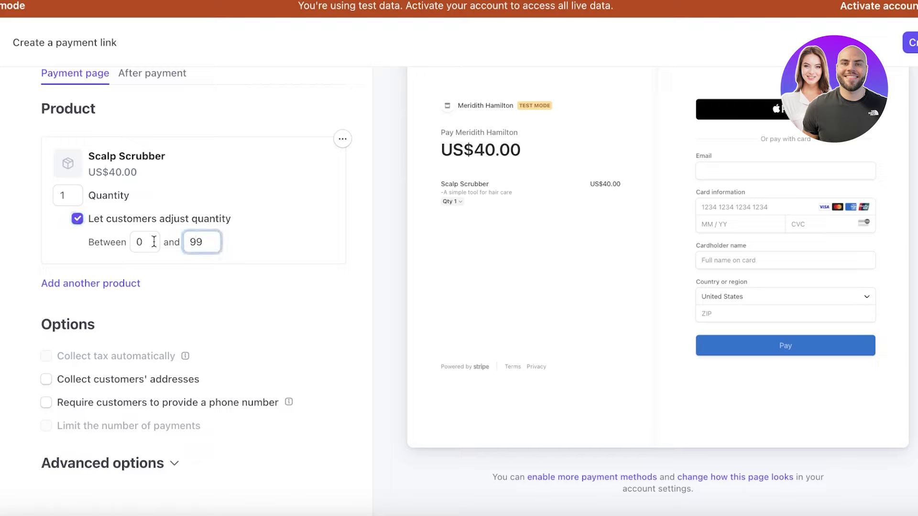
{"action": "double_click", "coordinate": [212, 240]}
{"action": "type", "text": "10"}
{"action": "left_click", "coordinate": [297, 158]}
- Collect customers' addresses, asking for shipping as well as billing addresses
{"action": "scroll", "coordinate": [42, 403], "scroll_direction": "down", "scroll_amount": 1}
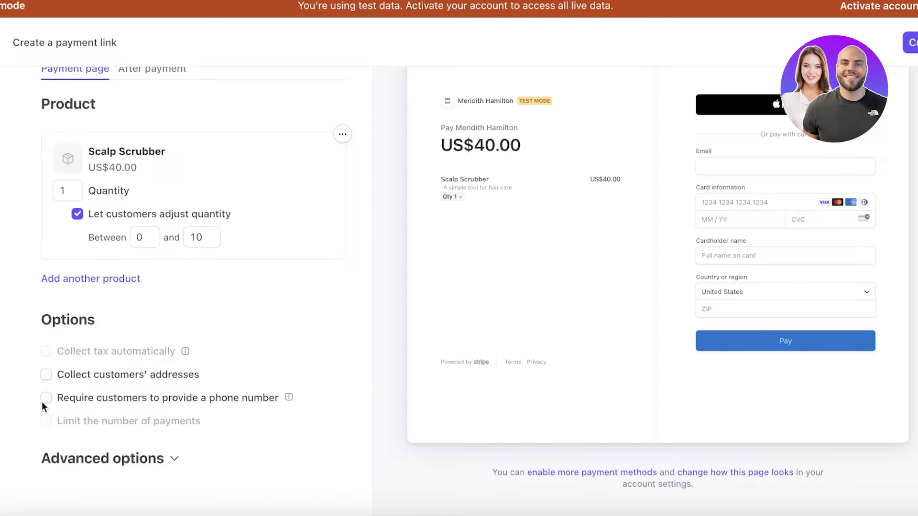
{"action": "left_click", "coordinate": [46, 378]}
{"action": "scroll", "coordinate": [48, 373], "scroll_direction": "down", "scroll_amount": 2}
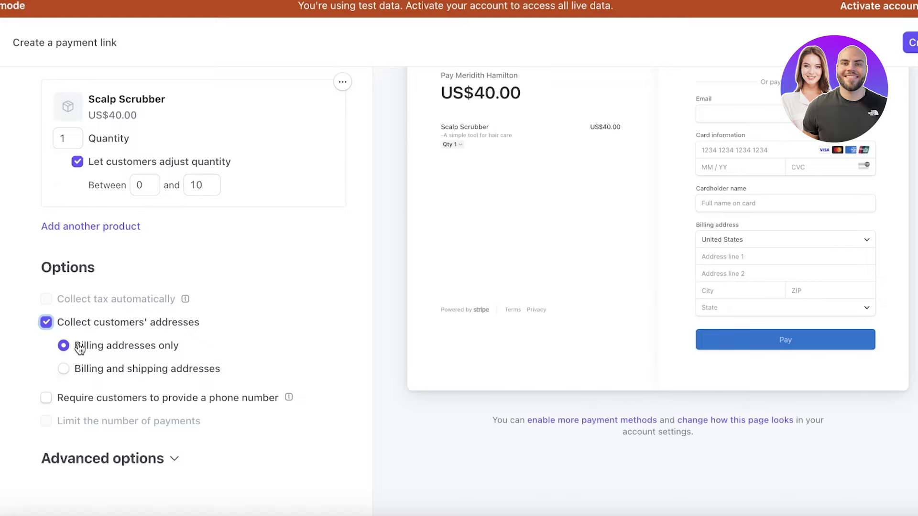
{"action": "left_click", "coordinate": [64, 372]}
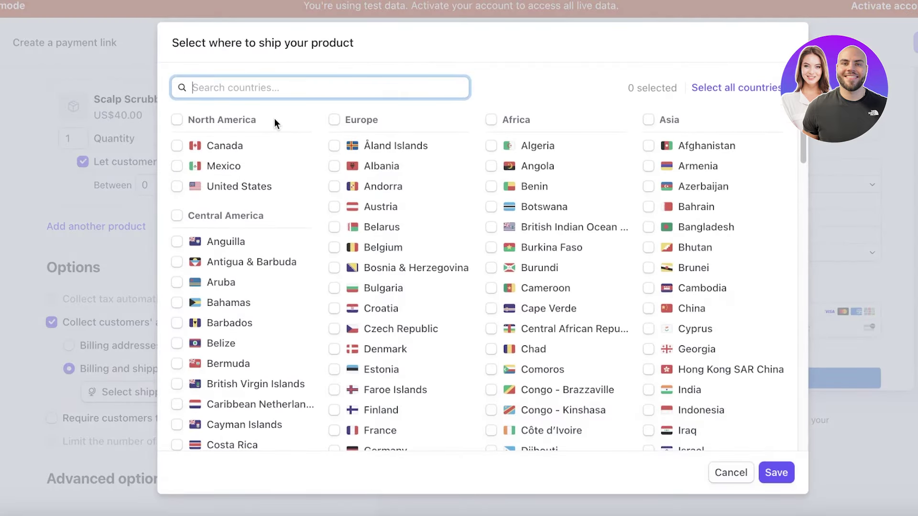
- Limit shipping countries to Canada and the United States and save the selection
{"action": "left_click", "coordinate": [223, 144]}
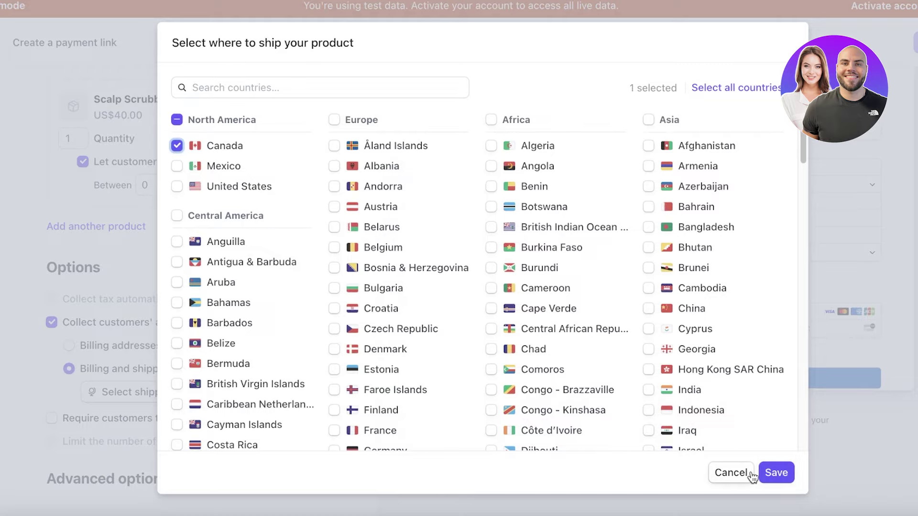
{"action": "left_click", "coordinate": [734, 473]}
{"action": "left_click", "coordinate": [127, 393]}
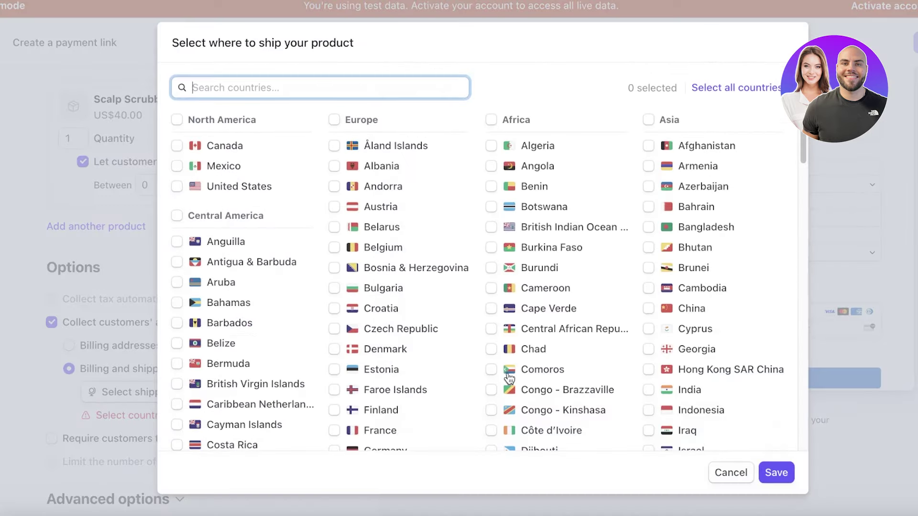
{"action": "left_click", "coordinate": [774, 472]}
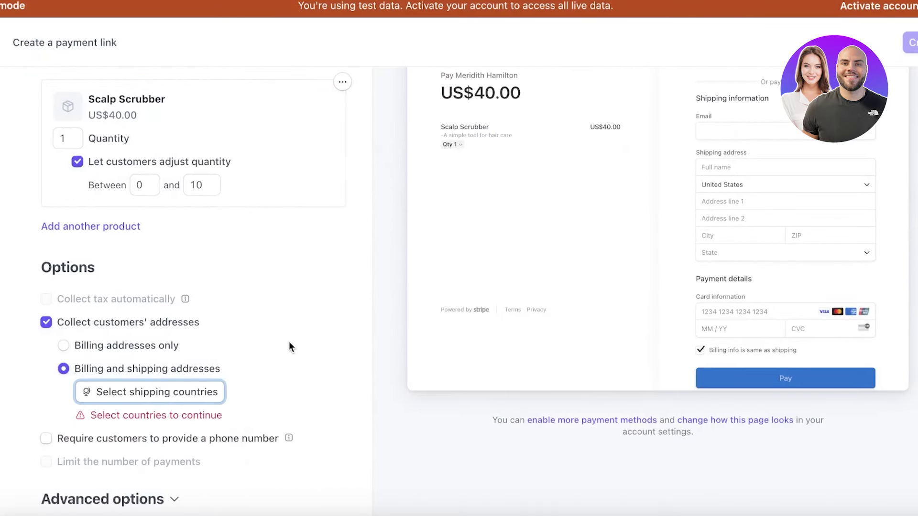
{"action": "left_click", "coordinate": [187, 390]}
{"action": "scroll", "coordinate": [211, 132], "scroll_direction": "down", "scroll_amount": 2}
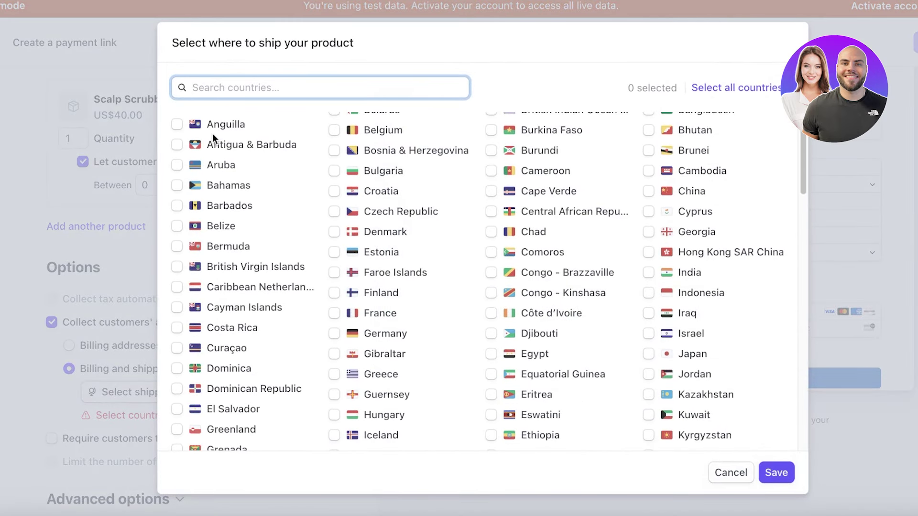
{"action": "scroll", "coordinate": [475, 202], "scroll_direction": "up", "scroll_amount": 2}
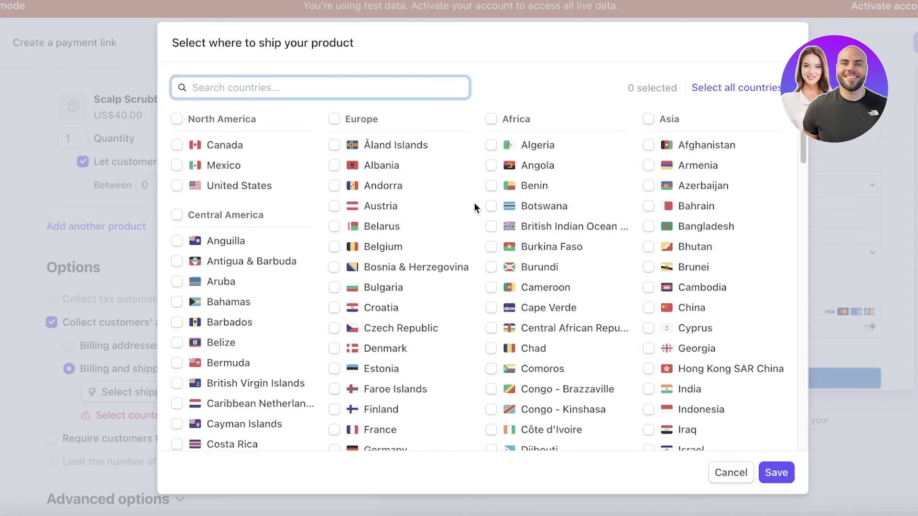
{"action": "left_click", "coordinate": [176, 146]}
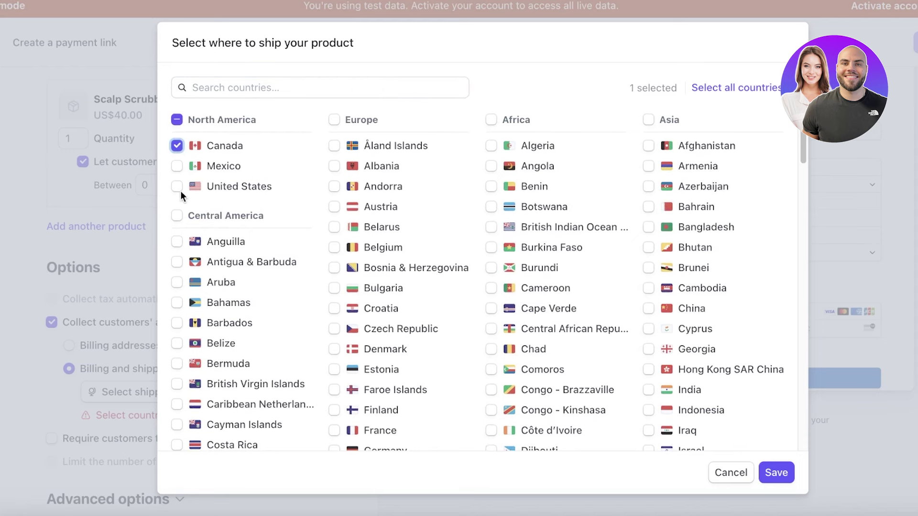
{"action": "left_click", "coordinate": [177, 186]}
{"action": "left_click", "coordinate": [776, 472]}
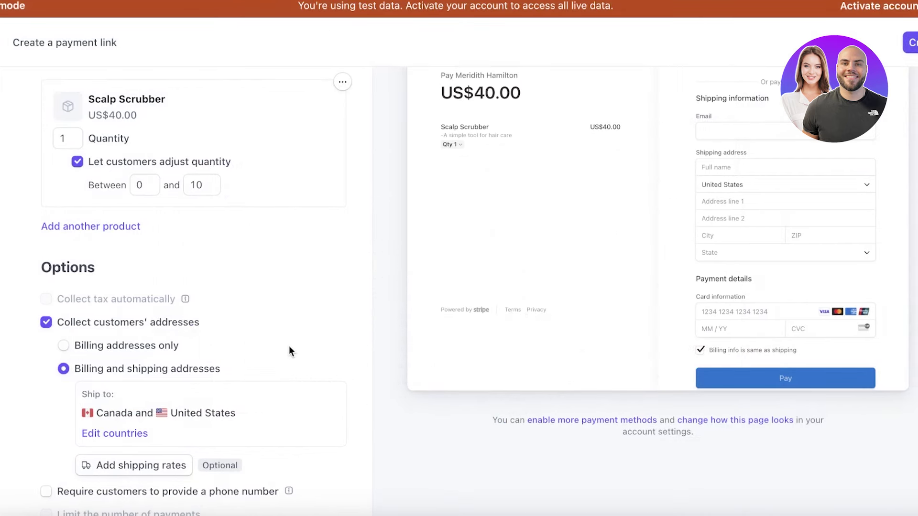
{"action": "scroll", "coordinate": [288, 346], "scroll_direction": "down", "scroll_amount": 1}
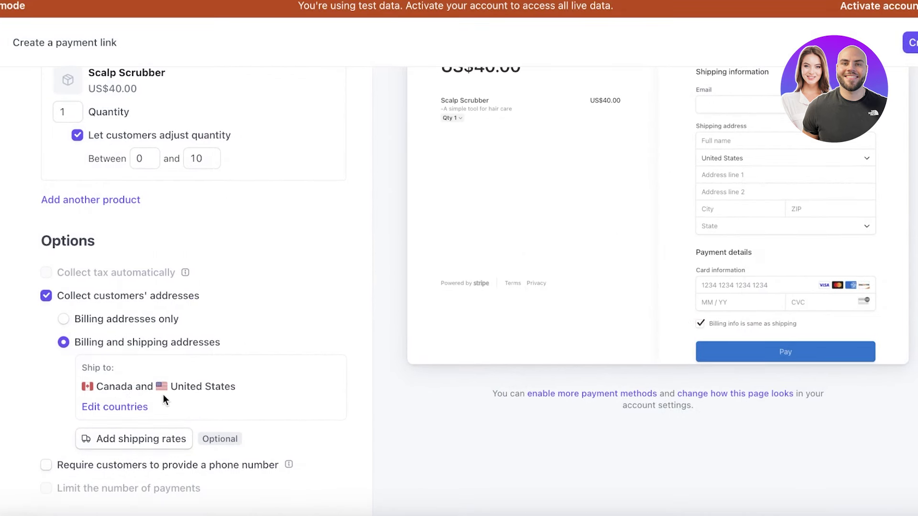
- Require customers to provide a phone number and expand the Advanced options section
{"action": "scroll", "coordinate": [276, 367], "scroll_direction": "up", "scroll_amount": 5}
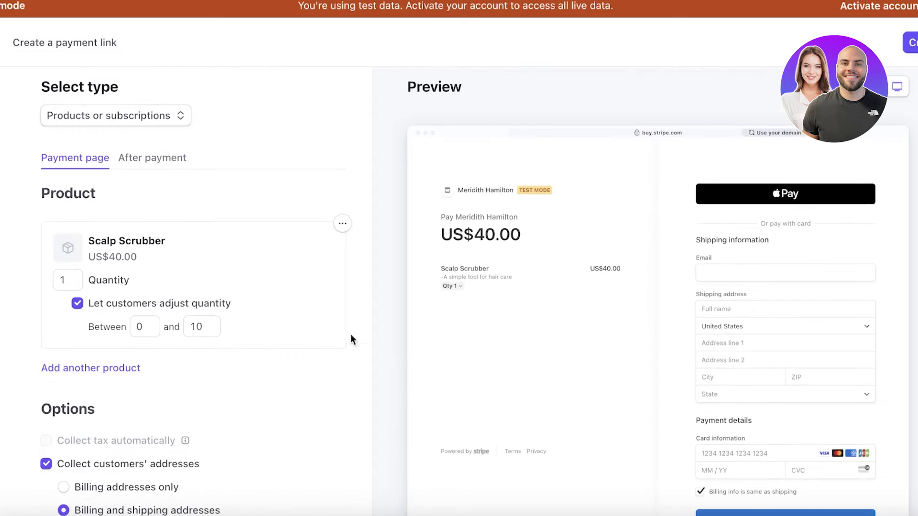
{"action": "scroll", "coordinate": [274, 340], "scroll_direction": "down", "scroll_amount": 4}
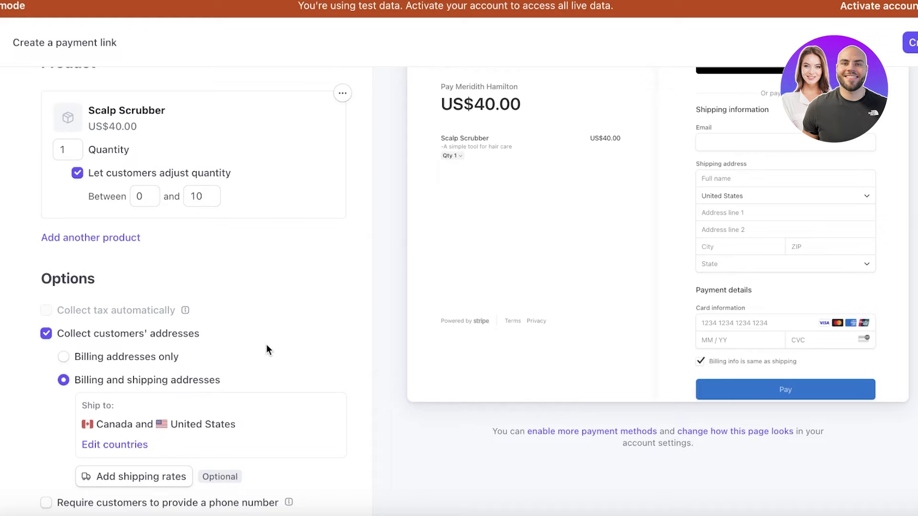
{"action": "scroll", "coordinate": [260, 347], "scroll_direction": "down", "scroll_amount": 3}
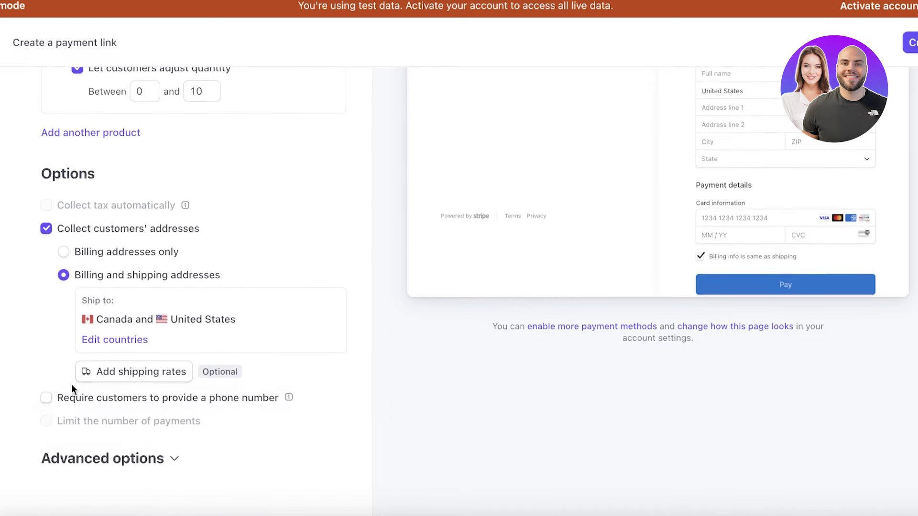
{"action": "left_click", "coordinate": [58, 399]}
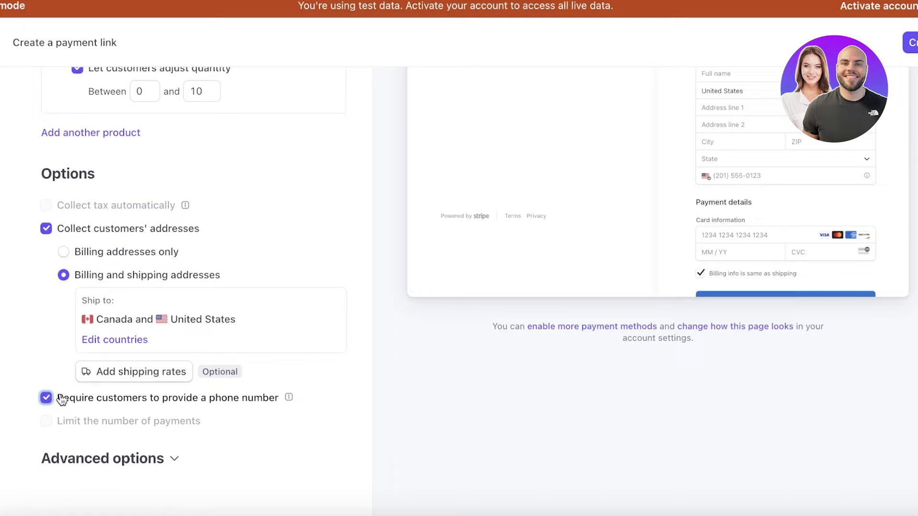
{"action": "left_click", "coordinate": [124, 460]}
{"action": "scroll", "coordinate": [125, 460], "scroll_direction": "down", "scroll_amount": 3}
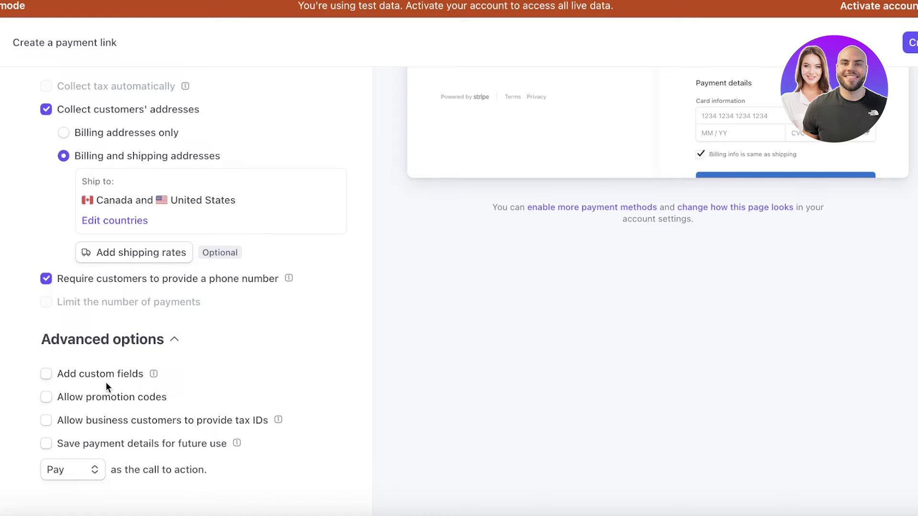
- Allow customers to enter promotion codes on the payment link
{"action": "scroll", "coordinate": [74, 383], "scroll_direction": "down", "scroll_amount": 1}
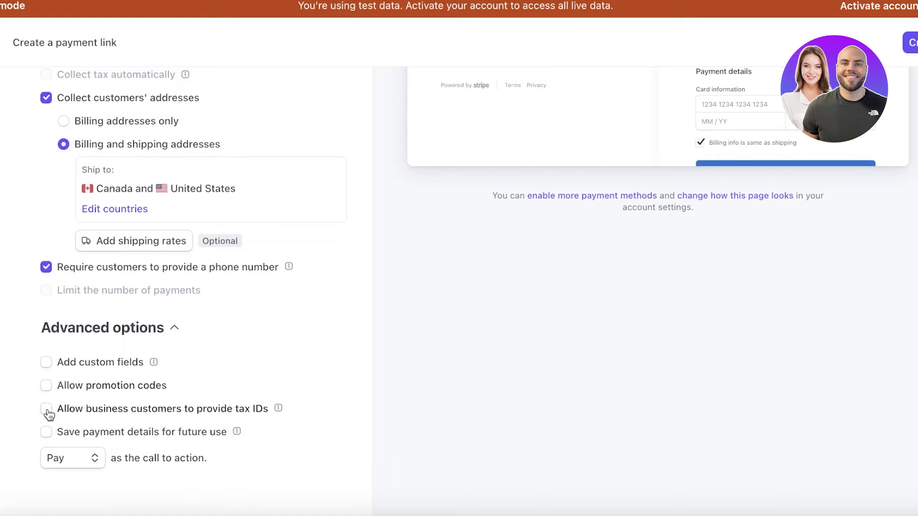
{"action": "left_click", "coordinate": [46, 432]}
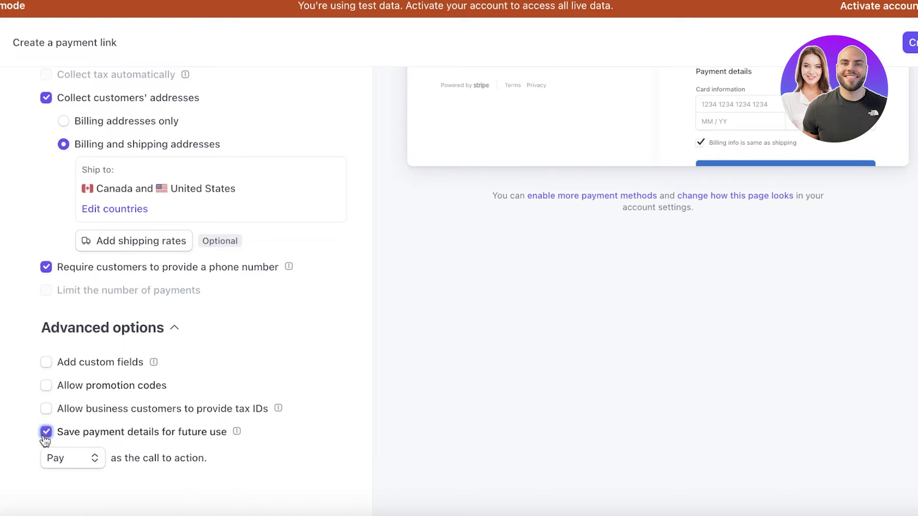
{"action": "left_click", "coordinate": [45, 432]}
{"action": "left_click", "coordinate": [64, 387]}
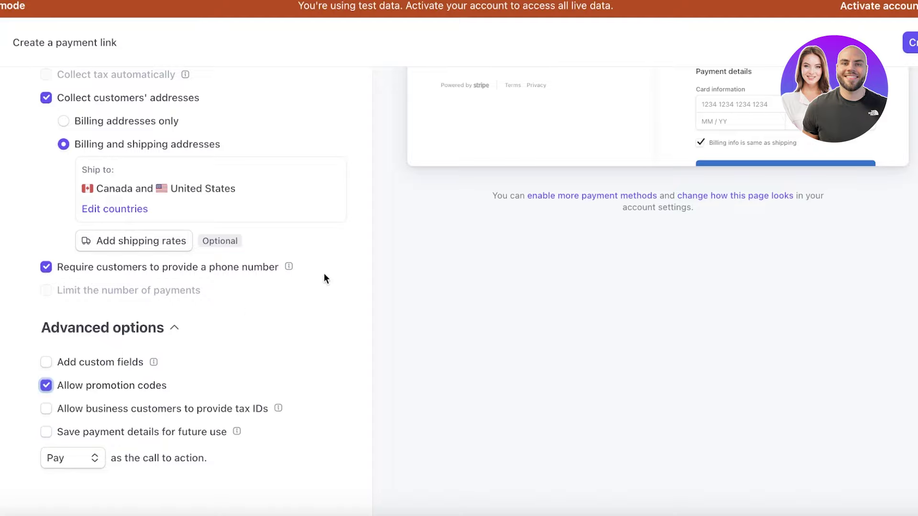
{"action": "scroll", "coordinate": [572, 232], "scroll_direction": "up", "scroll_amount": 8}
{"action": "scroll", "coordinate": [702, 259], "scroll_direction": "down", "scroll_amount": 1}
{"action": "scroll", "coordinate": [656, 265], "scroll_direction": "down", "scroll_amount": 7}
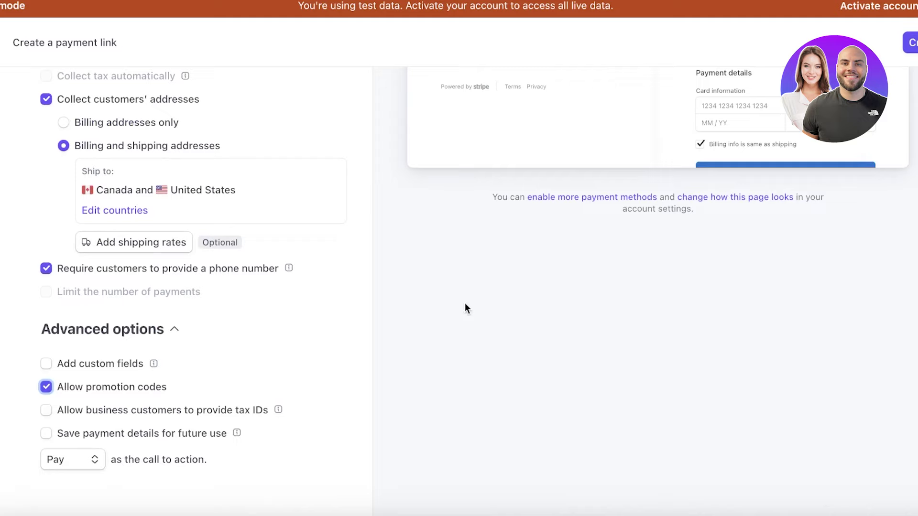
- Keep Pay as the call to action and save customers' payment details for future use
{"action": "left_click", "coordinate": [79, 461]}
{"action": "left_click", "coordinate": [193, 468]}
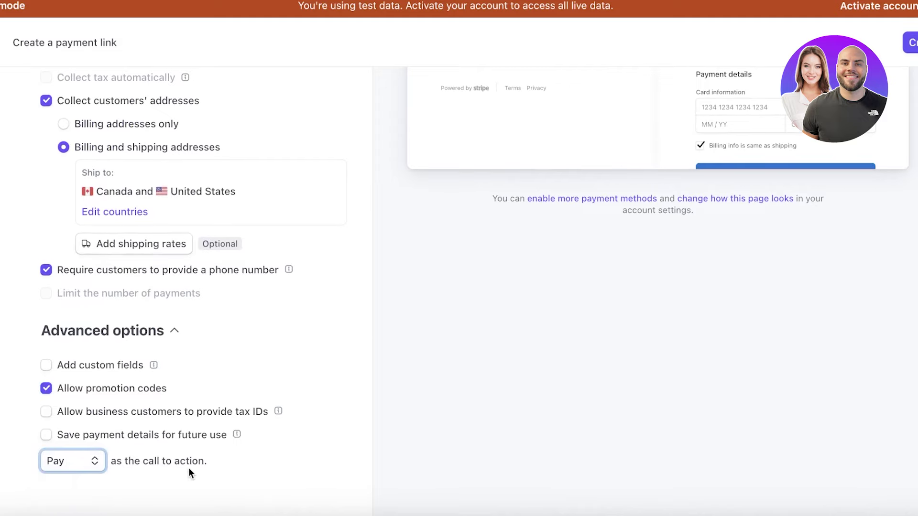
{"action": "left_click", "coordinate": [112, 443]}
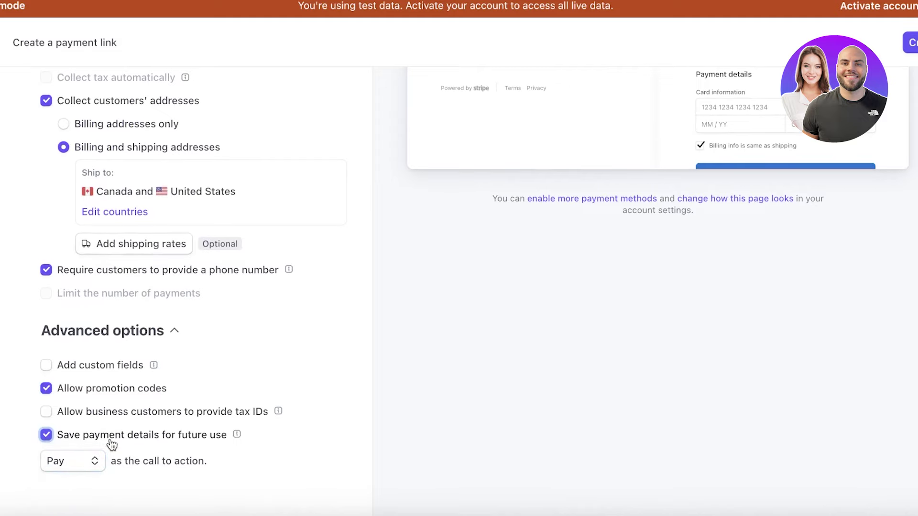
{"action": "scroll", "coordinate": [669, 212], "scroll_direction": "up", "scroll_amount": 3}
{"action": "scroll", "coordinate": [578, 196], "scroll_direction": "up", "scroll_amount": 4}
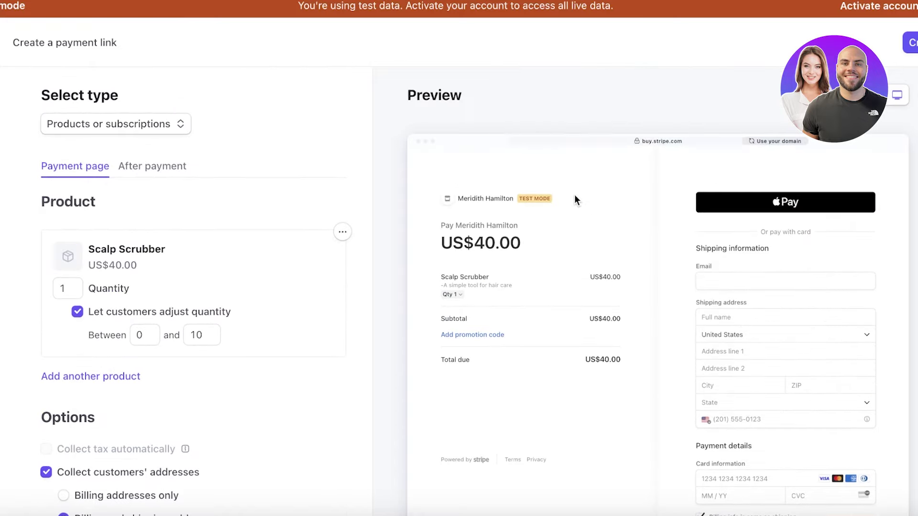
{"action": "scroll", "coordinate": [575, 200], "scroll_direction": "down", "scroll_amount": 8}
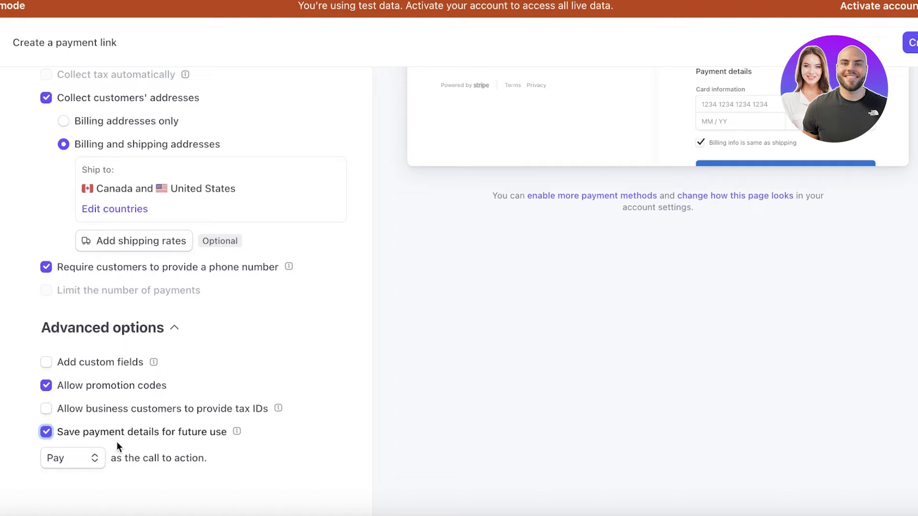
- Try Donate as the call-to-action wording, then set it back to Pay
{"action": "left_click", "coordinate": [78, 465]}
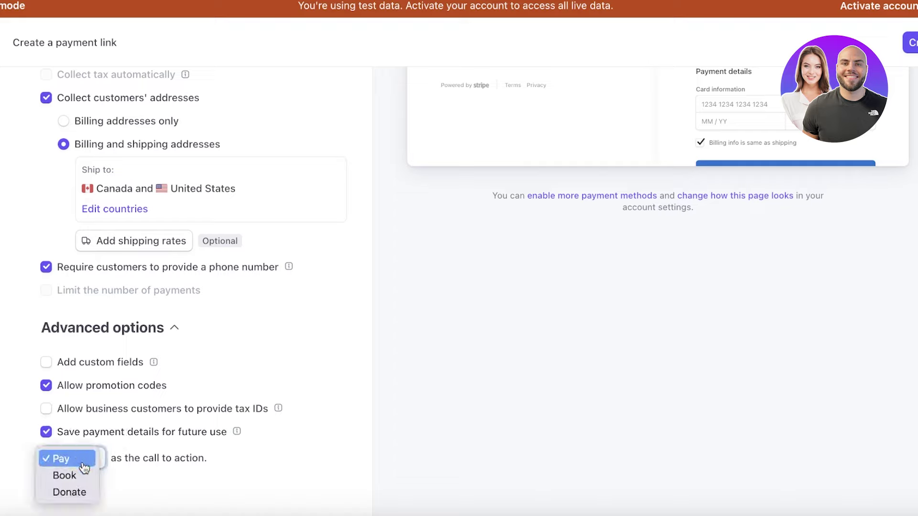
{"action": "left_click", "coordinate": [257, 456]}
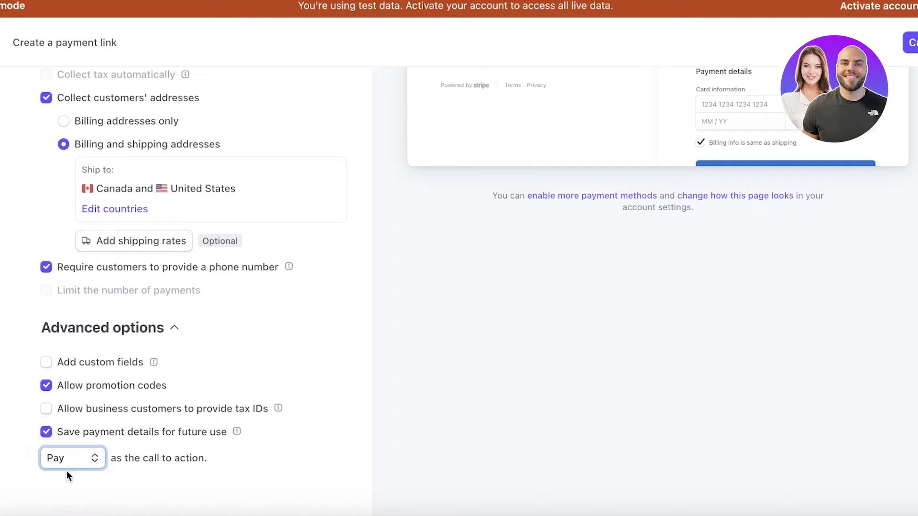
{"action": "left_click", "coordinate": [91, 460]}
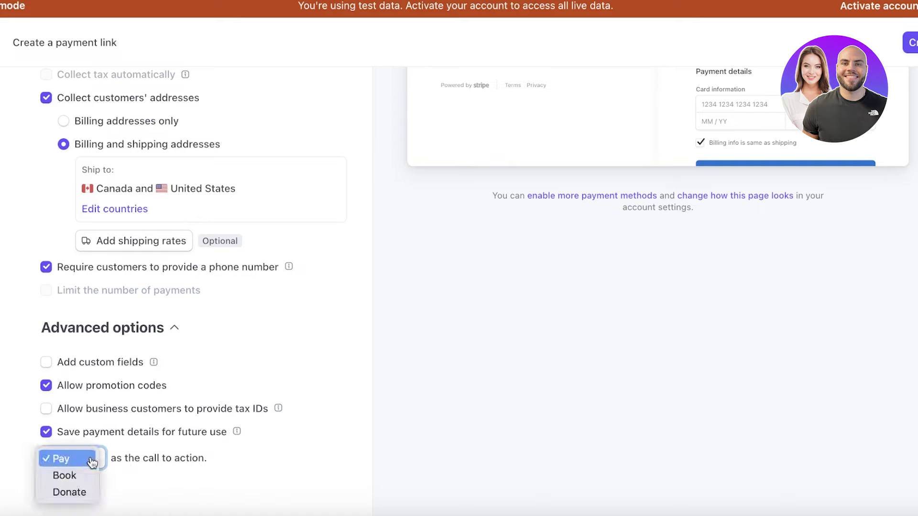
{"action": "left_click", "coordinate": [80, 496]}
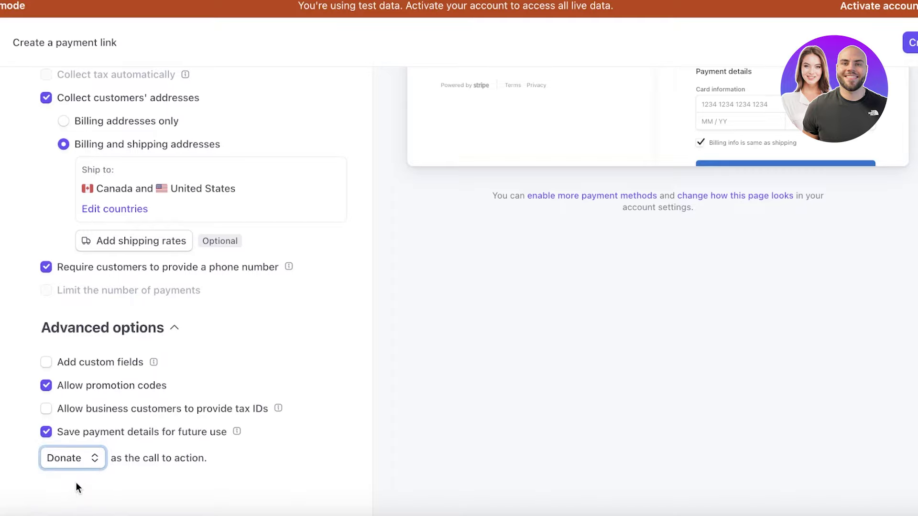
{"action": "left_click", "coordinate": [72, 457]}
{"action": "left_click", "coordinate": [62, 424]}
{"action": "scroll", "coordinate": [70, 371], "scroll_direction": "up", "scroll_amount": 10}
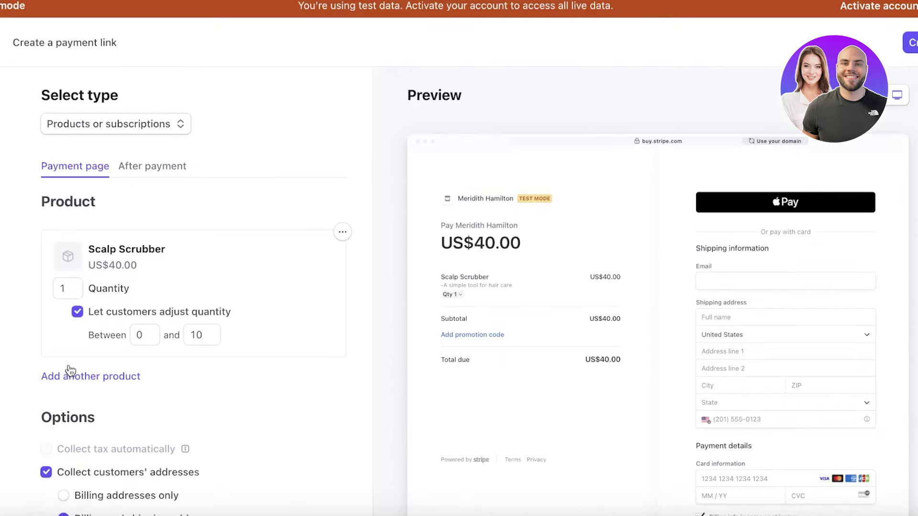
{"action": "scroll", "coordinate": [116, 383], "scroll_direction": "down", "scroll_amount": 8}
{"action": "scroll", "coordinate": [118, 357], "scroll_direction": "up", "scroll_amount": 6}
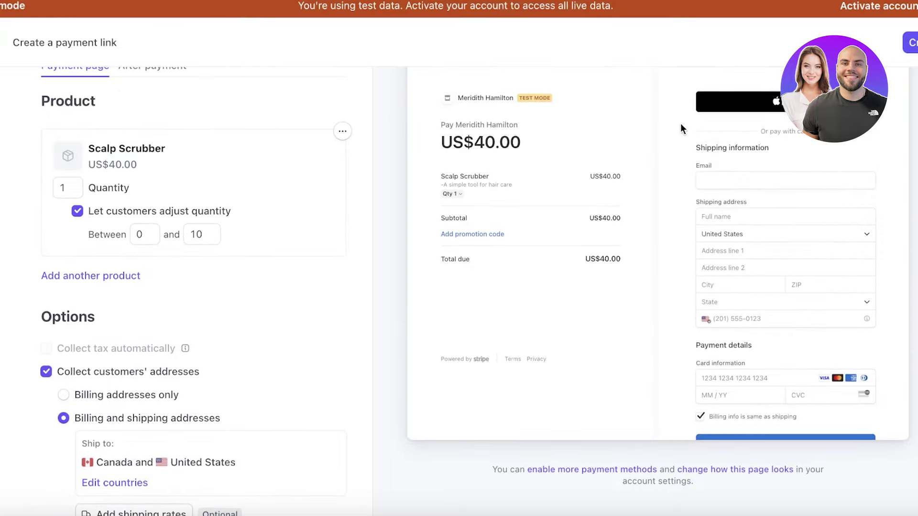
{"action": "scroll", "coordinate": [680, 123], "scroll_direction": "up", "scroll_amount": 1}
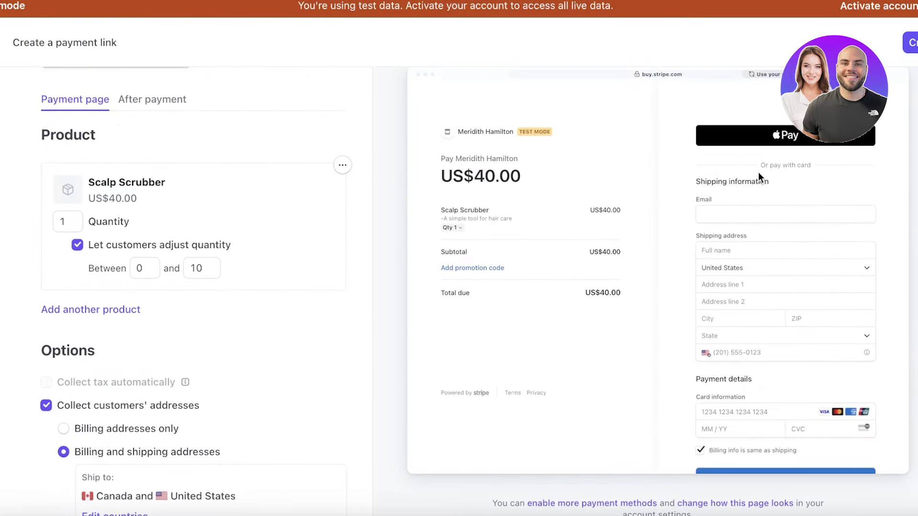
{"action": "scroll", "coordinate": [660, 168], "scroll_direction": "up", "scroll_amount": 1}
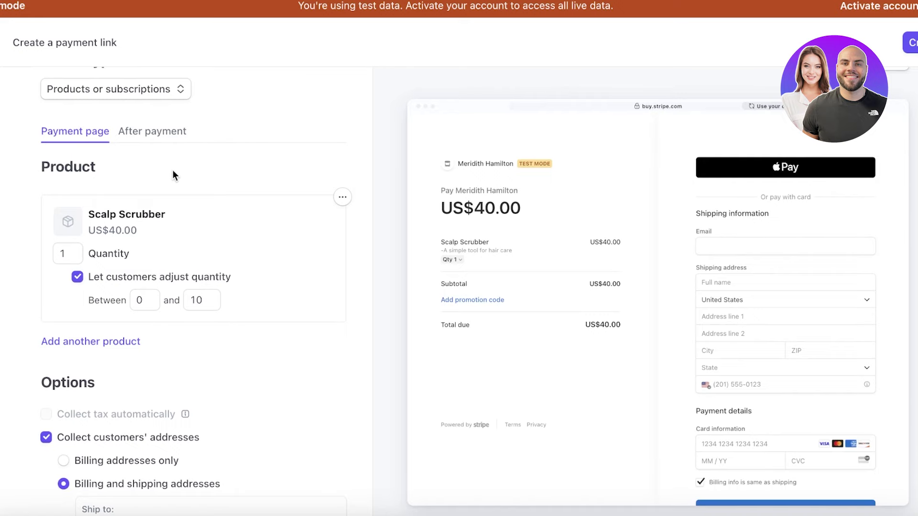
{"action": "scroll", "coordinate": [161, 145], "scroll_direction": "up", "scroll_amount": 1}
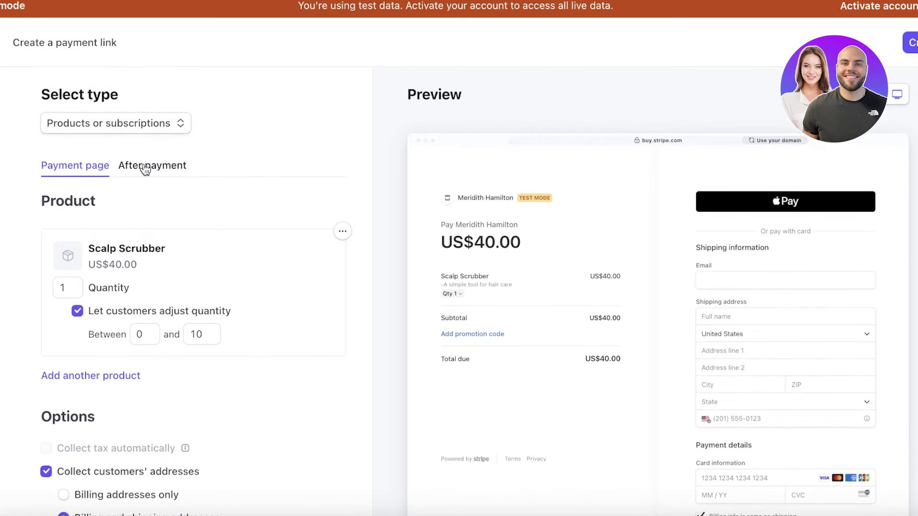
- On the After payment settings, try a website redirect, then keep showing the confirmation page
{"action": "left_click", "coordinate": [144, 169]}
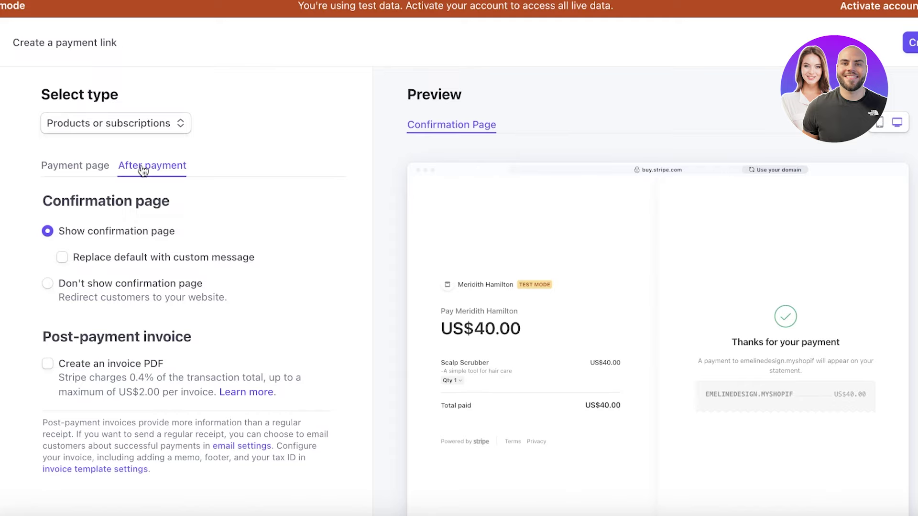
{"action": "scroll", "coordinate": [703, 221], "scroll_direction": "down", "scroll_amount": 1}
{"action": "scroll", "coordinate": [705, 220], "scroll_direction": "down", "scroll_amount": 1}
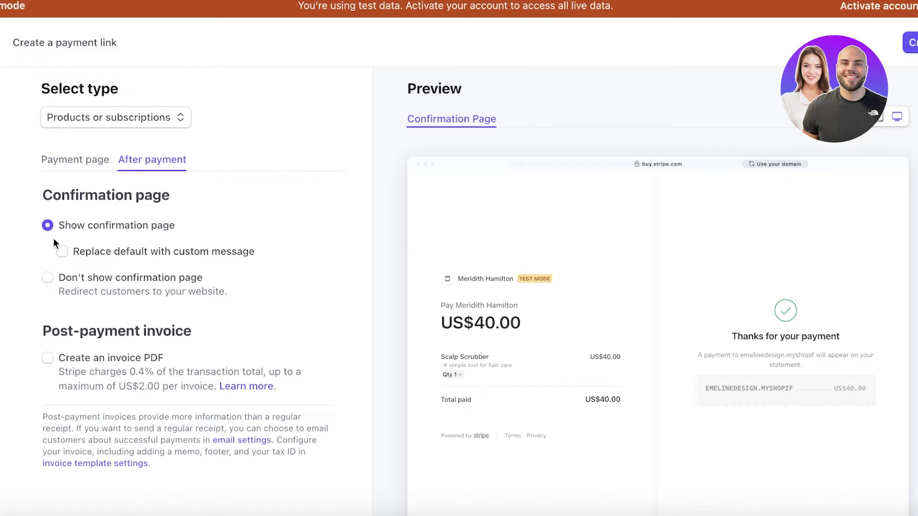
{"action": "left_click", "coordinate": [50, 279]}
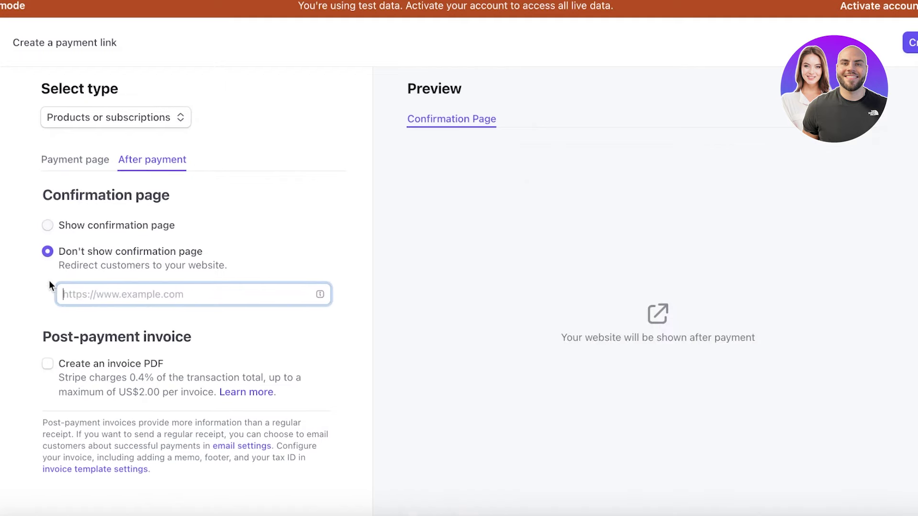
{"action": "left_click", "coordinate": [79, 227]}
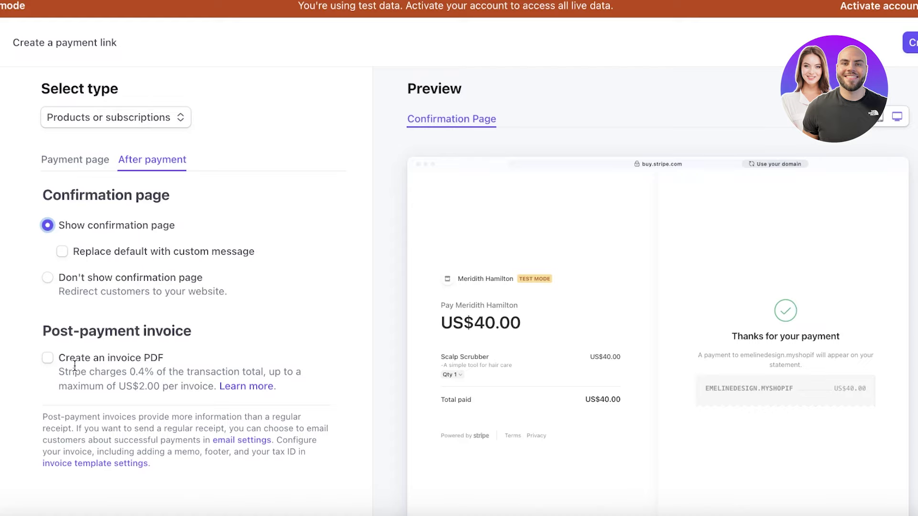
{"action": "scroll", "coordinate": [80, 364], "scroll_direction": "down", "scroll_amount": 5}
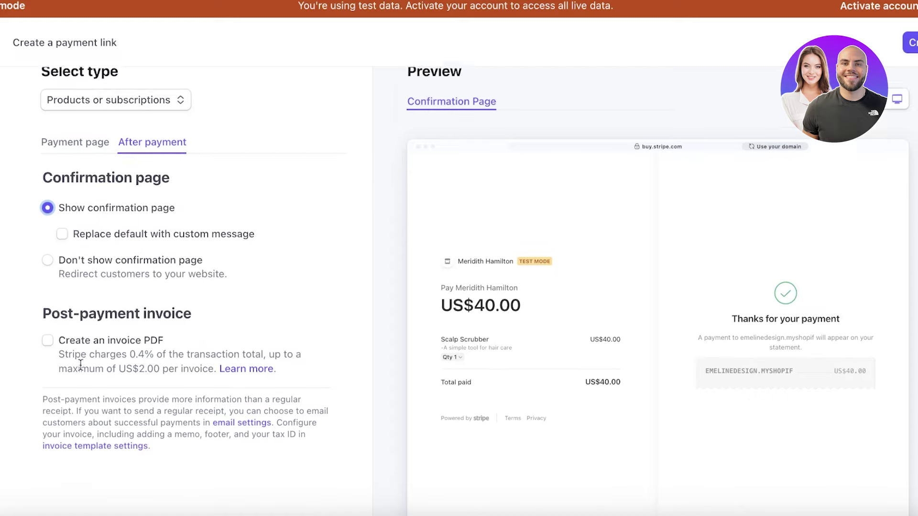
{"action": "scroll", "coordinate": [95, 344], "scroll_direction": "up", "scroll_amount": 5}
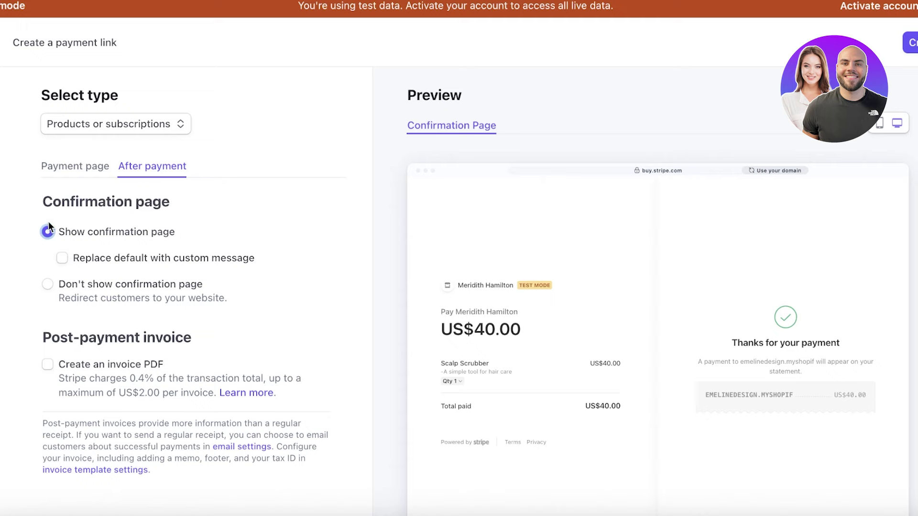
- Set a custom confirmation message: 'Thanks for you order at Miracle HC! We will be sending you an invoice shortly in your mail.'
{"action": "left_click", "coordinate": [139, 262]}
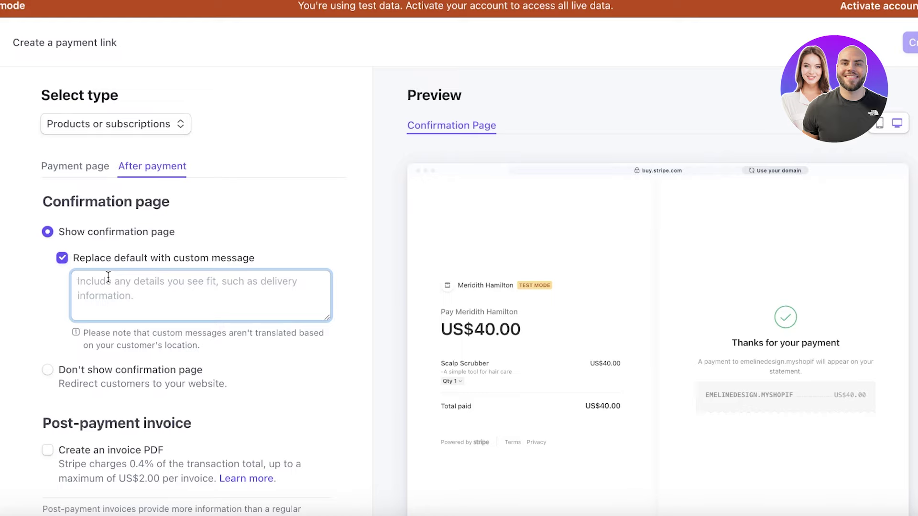
{"action": "type", "text": "Thanks for "}
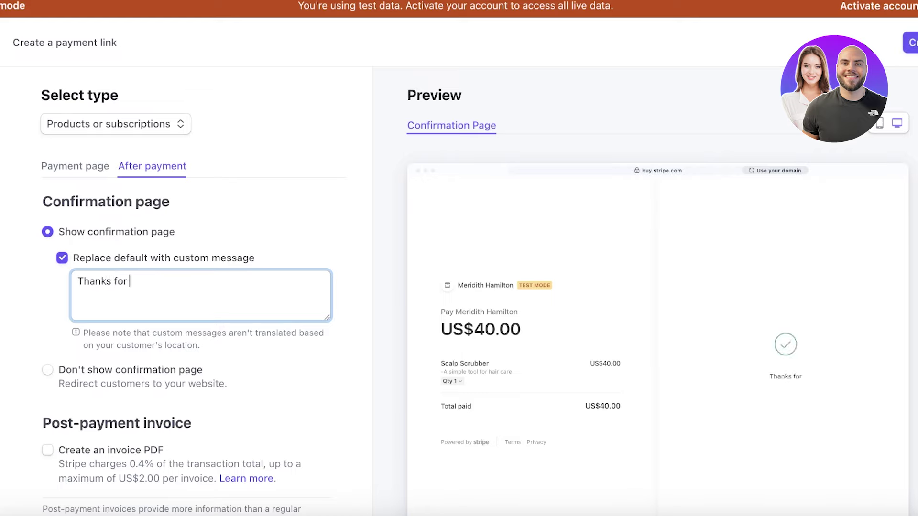
{"action": "type", "text": "you order at "}
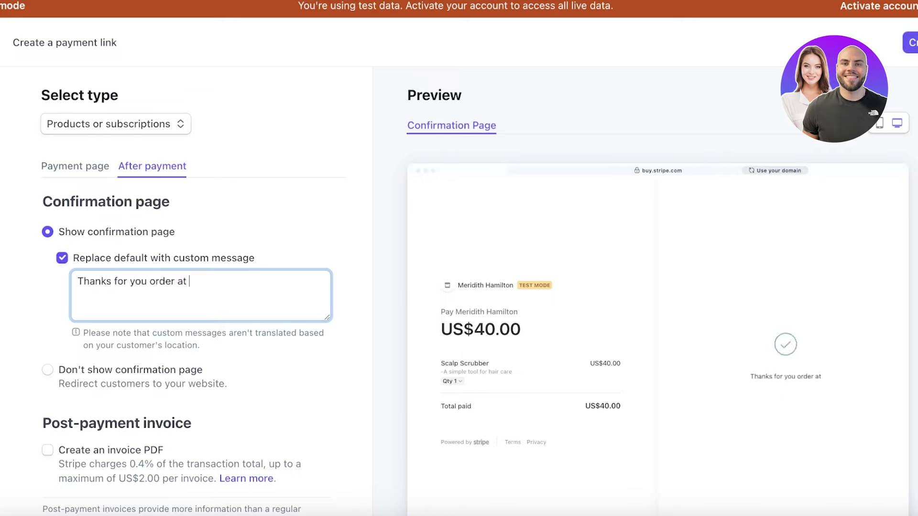
{"action": "type", "text": "Miracle HC"}
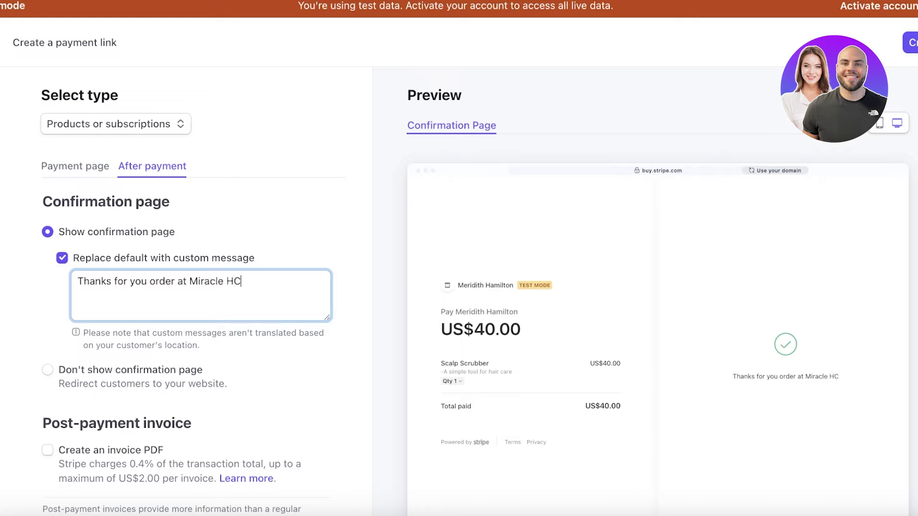
{"action": "type", "text": "! We will be"}
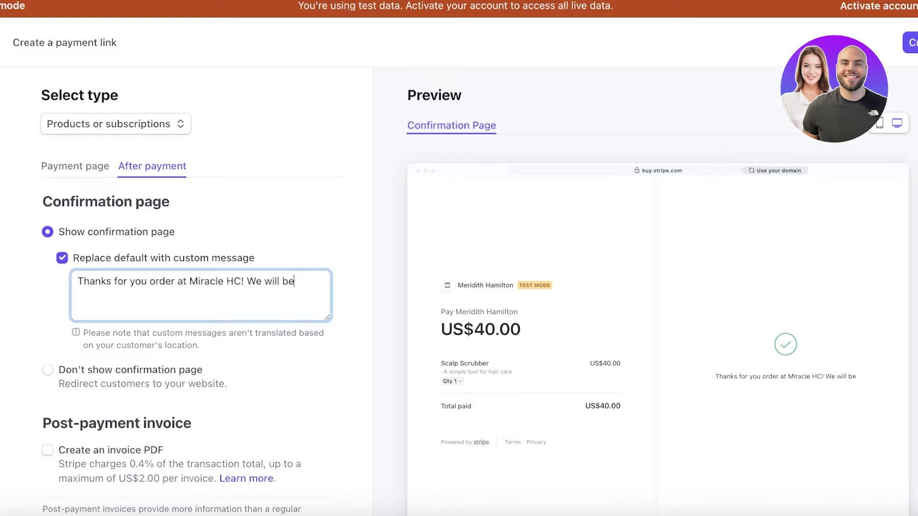
{"action": "type", "text": " sending you "}
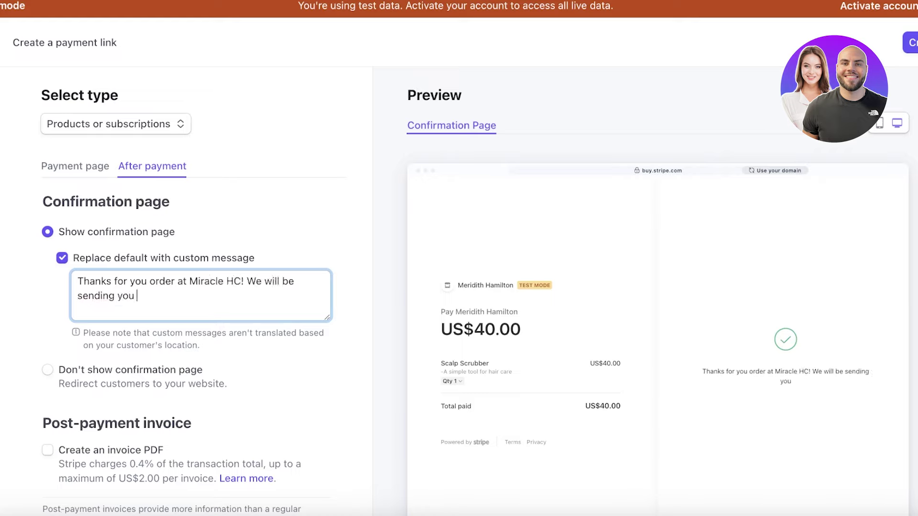
{"action": "type", "text": "an invoice  shor"}
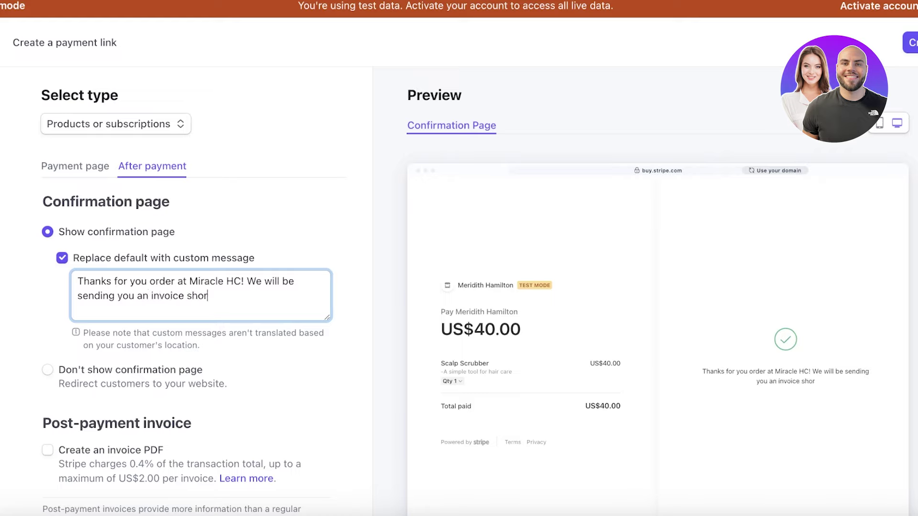
{"action": "type", "text": "tly in your mail."}
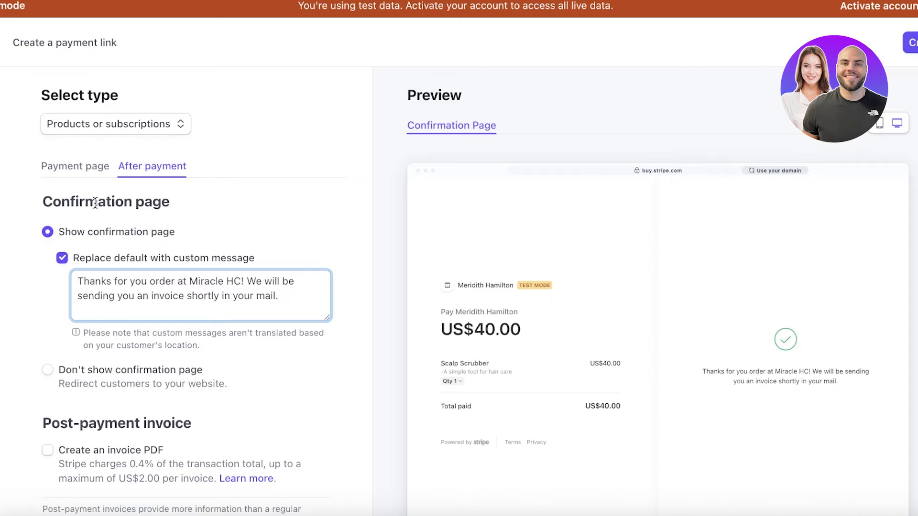
{"action": "scroll", "coordinate": [239, 232], "scroll_direction": "down", "scroll_amount": 3}
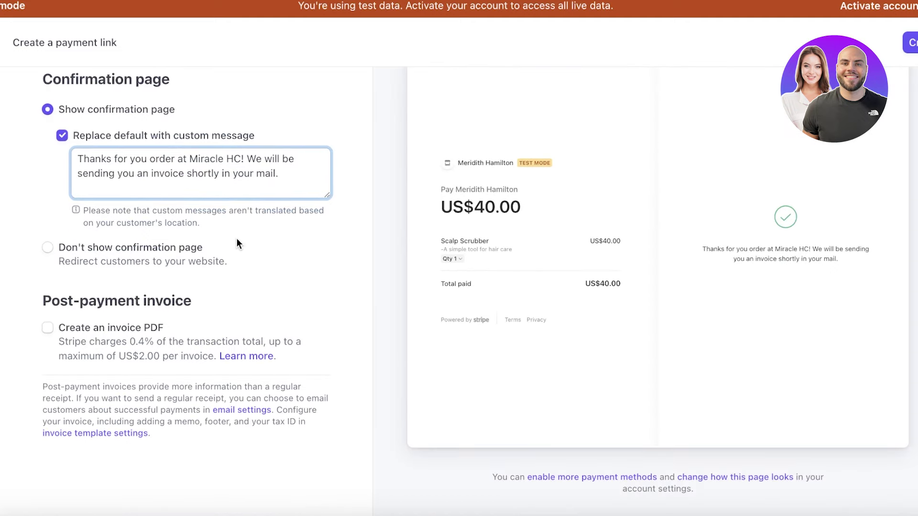
{"action": "scroll", "coordinate": [218, 257], "scroll_direction": "up", "scroll_amount": 3}
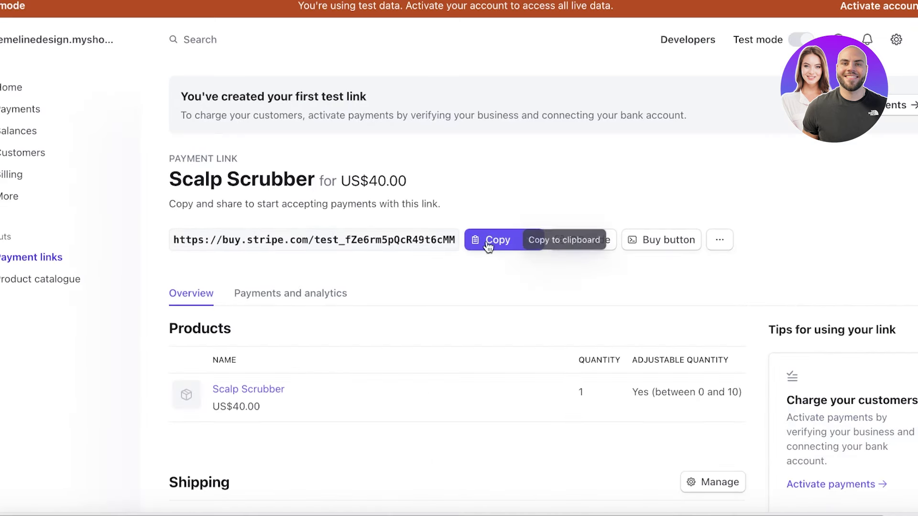
- Copy the Scalp Scrubber payment link URL, then view and close its QR code
{"action": "left_click", "coordinate": [496, 241]}
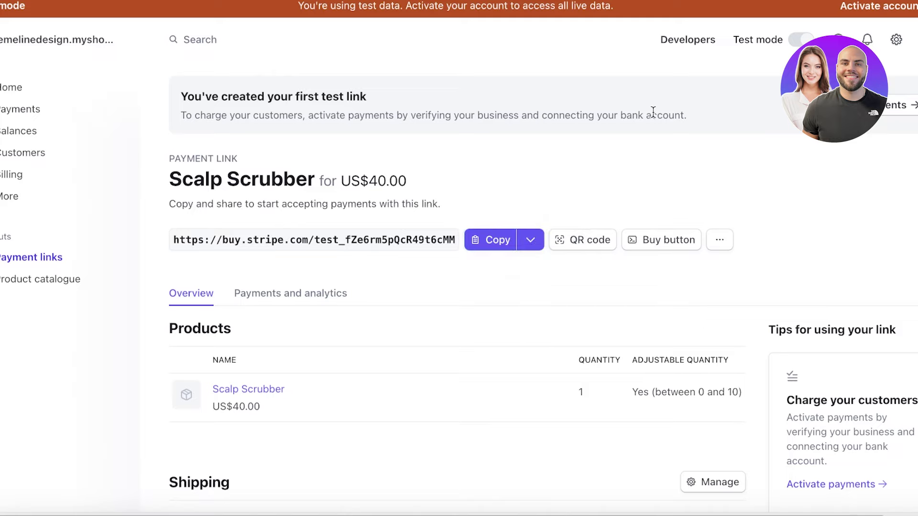
{"action": "left_click", "coordinate": [594, 238]}
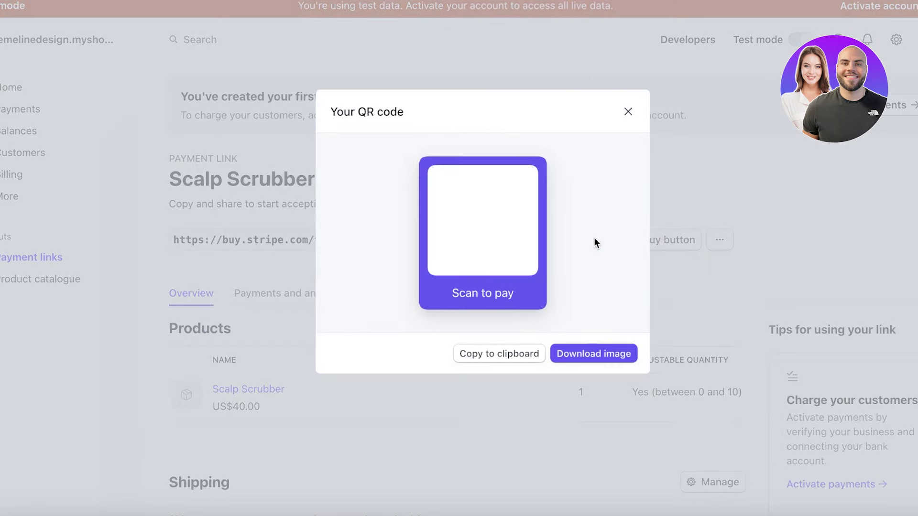
{"action": "left_click", "coordinate": [628, 112]}
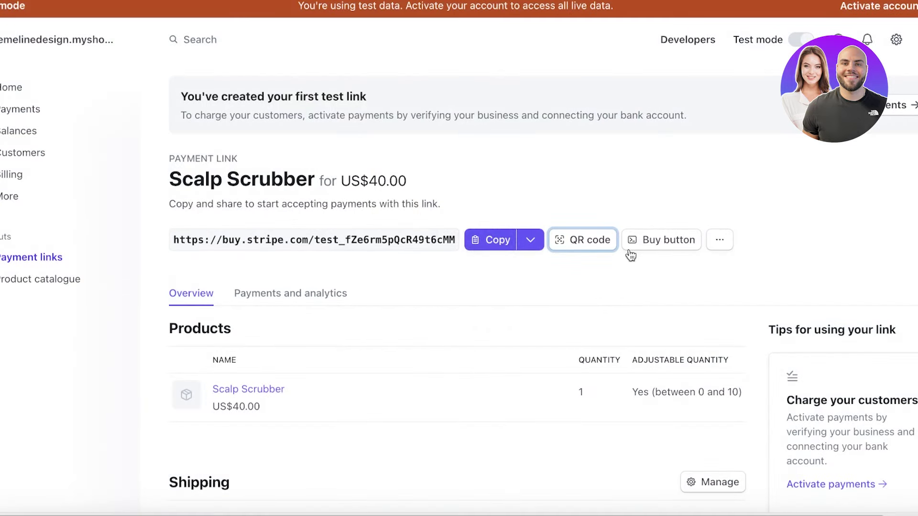
- Show the Scalp Scrubber buy-button embed code and compare Button and Card styles, ending on Card
{"action": "left_click", "coordinate": [685, 241]}
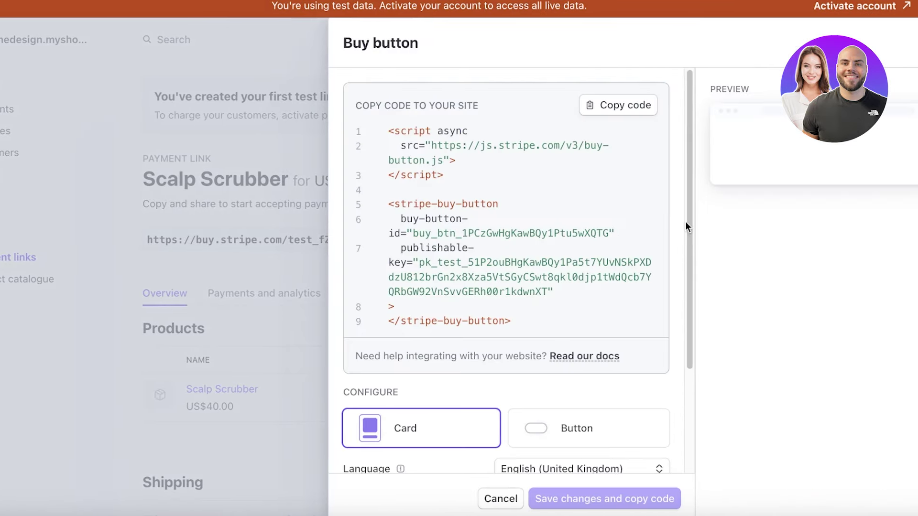
{"action": "scroll", "coordinate": [478, 143], "scroll_direction": "down", "scroll_amount": 3}
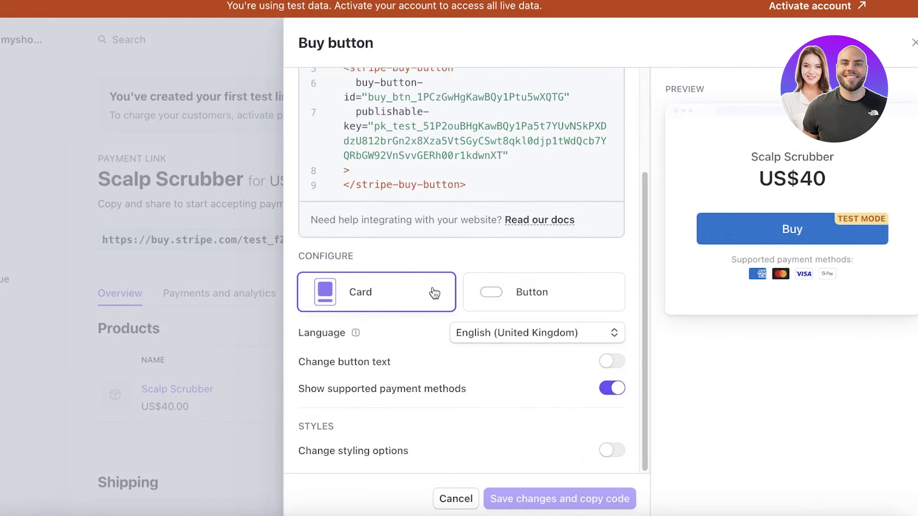
{"action": "left_click", "coordinate": [498, 294]}
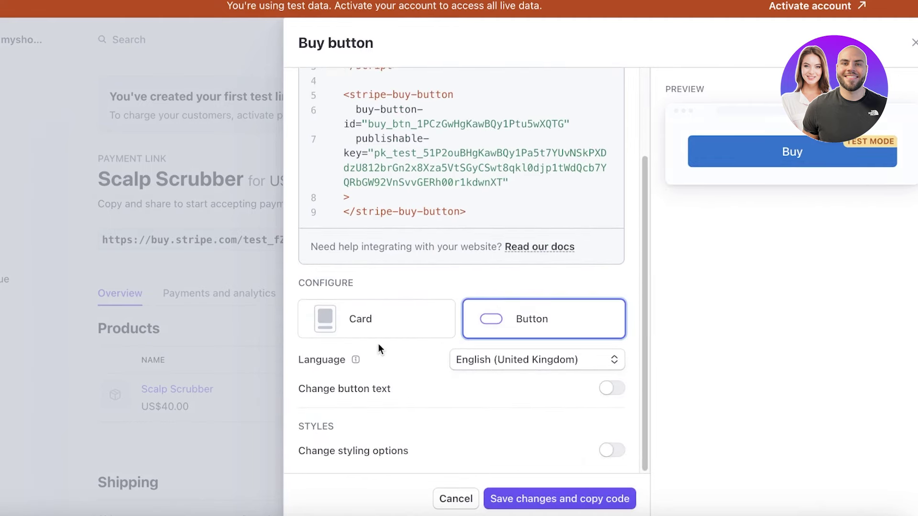
{"action": "left_click", "coordinate": [378, 319]}
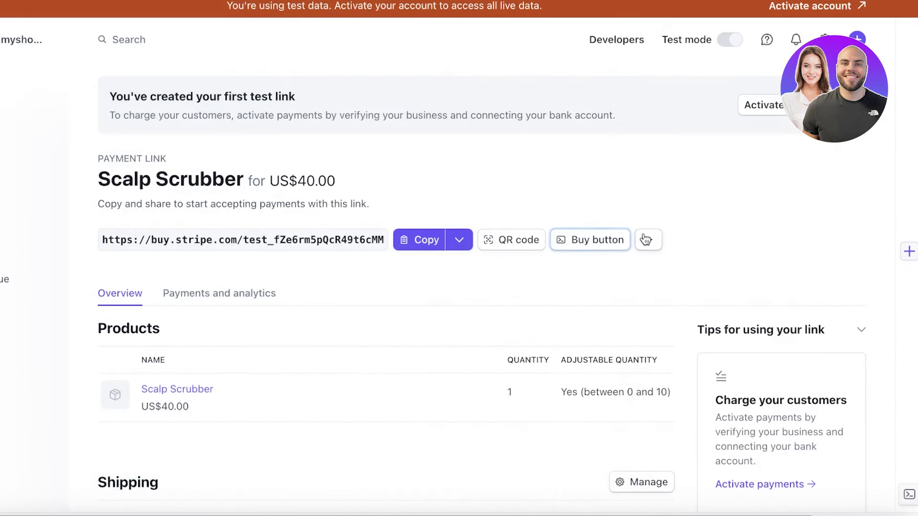
- Check the Scalp Scrubber link's extra options menu, then review its Details section
{"action": "left_click", "coordinate": [649, 239]}
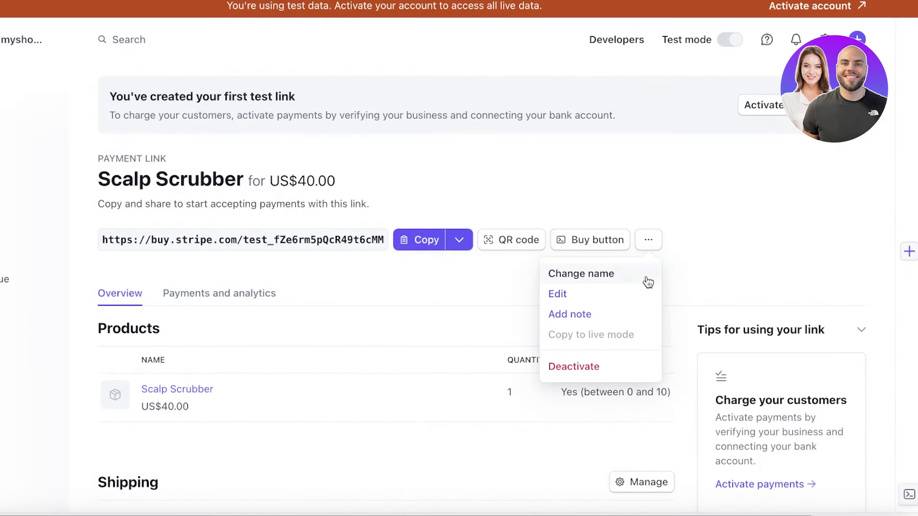
{"action": "left_click", "coordinate": [781, 206]}
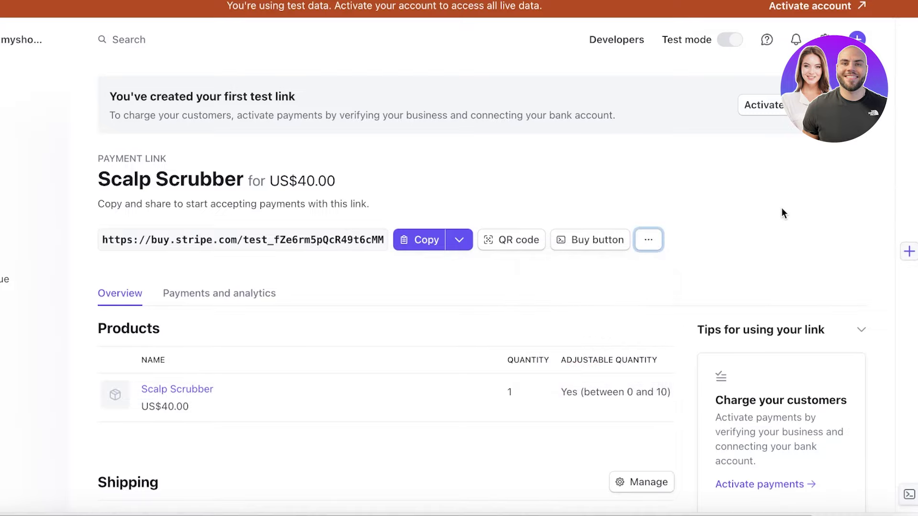
{"action": "scroll", "coordinate": [781, 207], "scroll_direction": "down", "scroll_amount": 15}
{"action": "scroll", "coordinate": [767, 217], "scroll_direction": "up", "scroll_amount": 15}
{"action": "scroll", "coordinate": [766, 218], "scroll_direction": "down", "scroll_amount": 7}
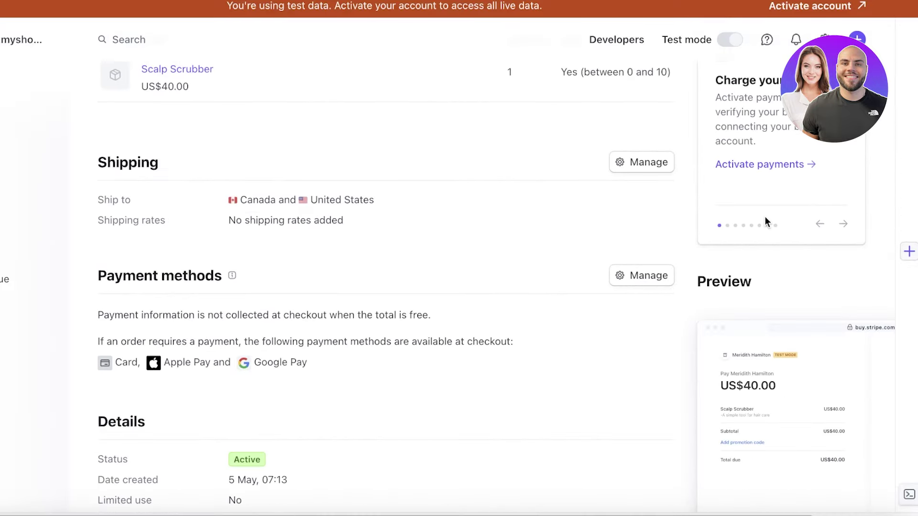
{"action": "scroll", "coordinate": [299, 280], "scroll_direction": "up", "scroll_amount": 3}
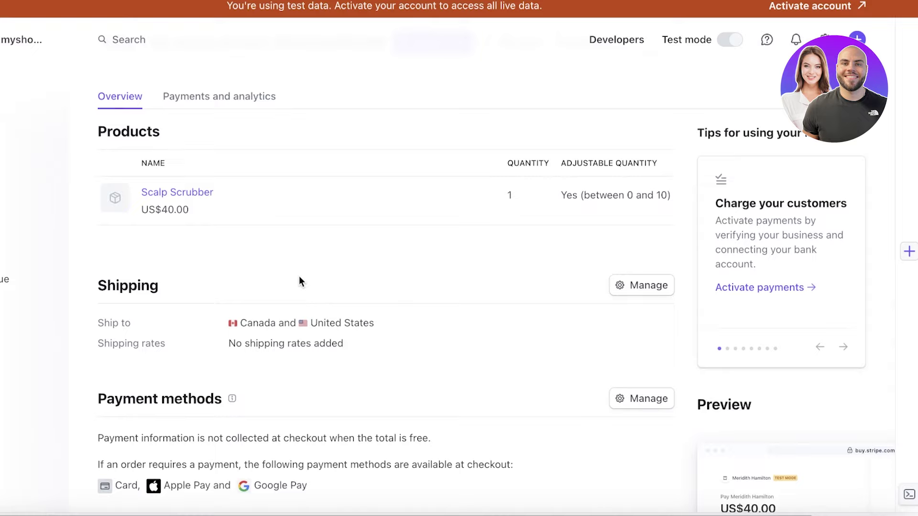
{"action": "scroll", "coordinate": [300, 276], "scroll_direction": "down", "scroll_amount": 1}
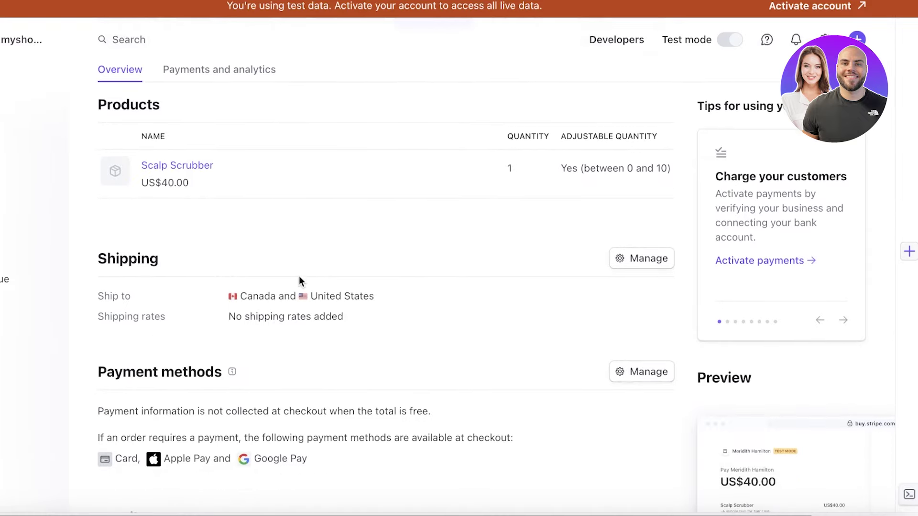
{"action": "scroll", "coordinate": [299, 276], "scroll_direction": "down", "scroll_amount": 2}
{"action": "scroll", "coordinate": [263, 286], "scroll_direction": "down", "scroll_amount": 12}
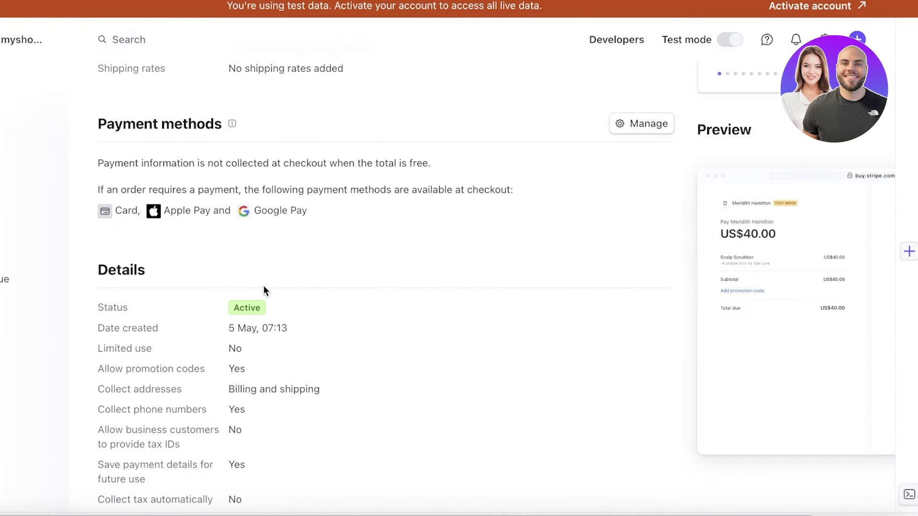
{"action": "scroll", "coordinate": [274, 292], "scroll_direction": "up", "scroll_amount": 15}
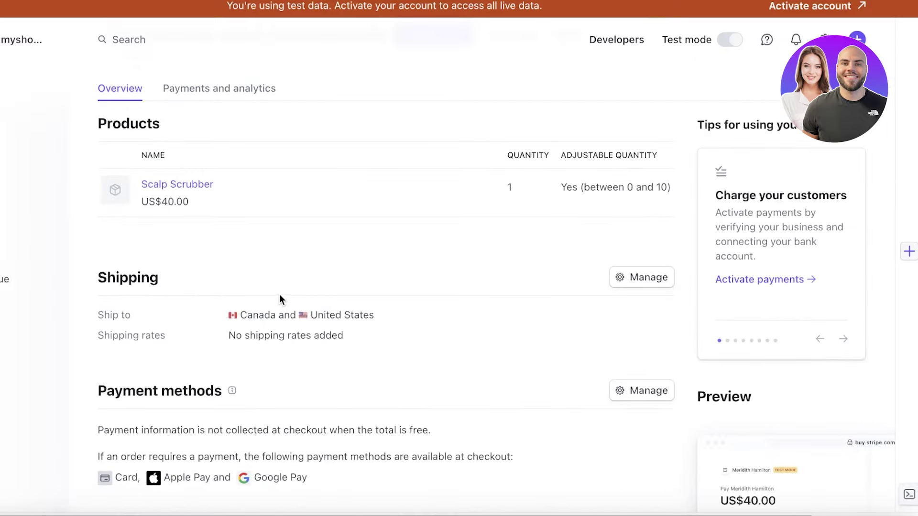
- View the link's payments and analytics, return to its overview, then visit Shopify's themes
{"action": "left_click", "coordinate": [254, 291]}
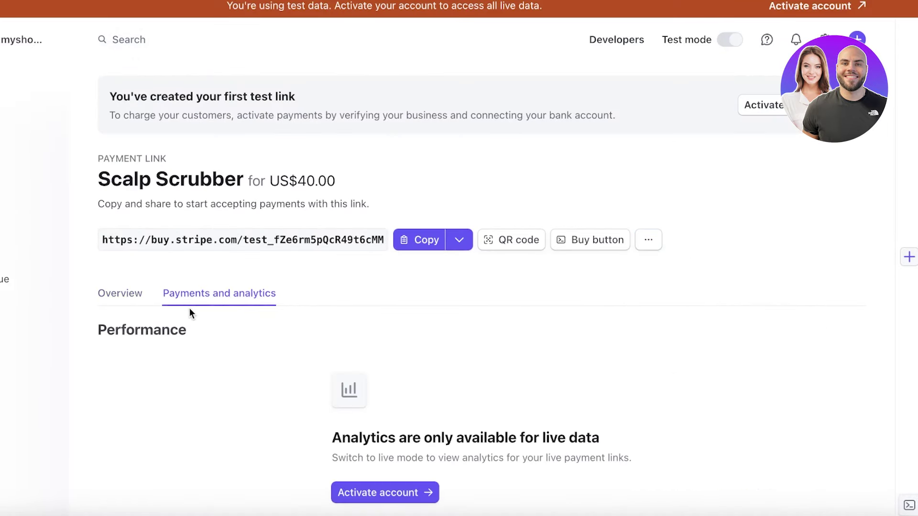
{"action": "left_click", "coordinate": [119, 293]}
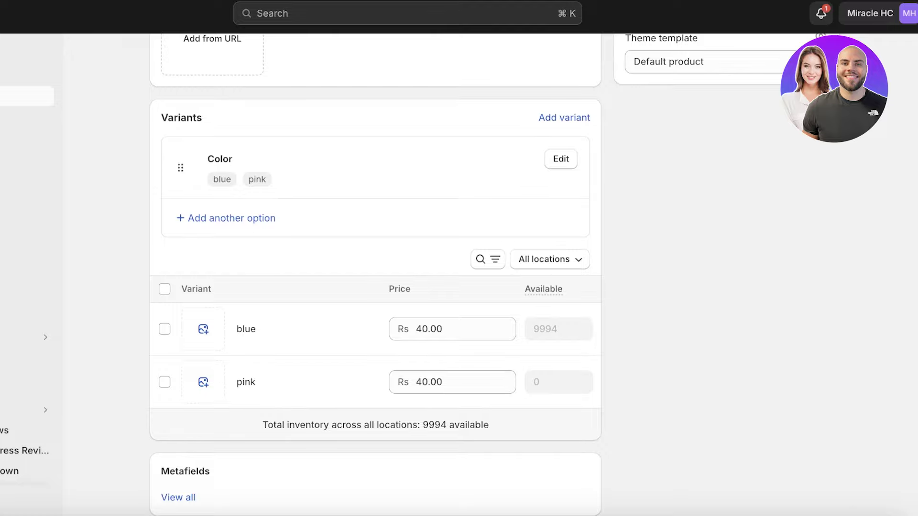
{"action": "scroll", "coordinate": [375, 239], "scroll_direction": "up", "scroll_amount": 4}
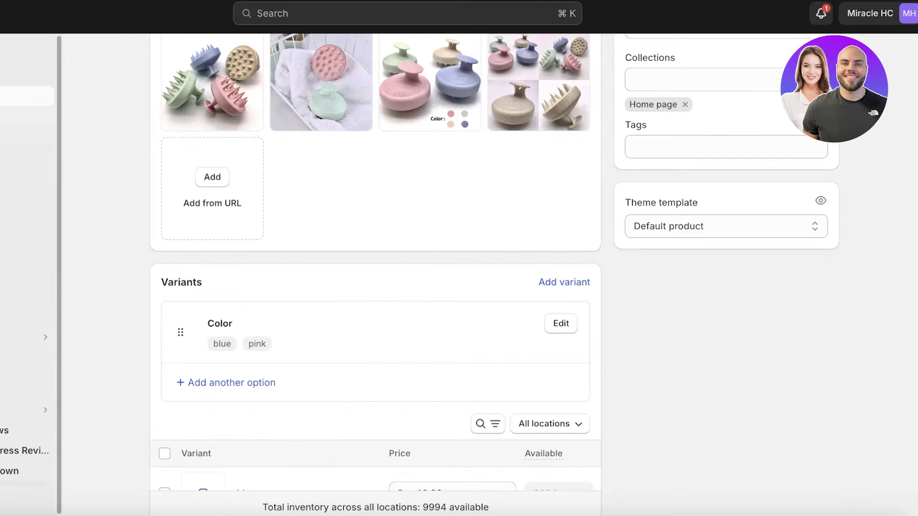
{"action": "left_click", "coordinate": [19, 96]}
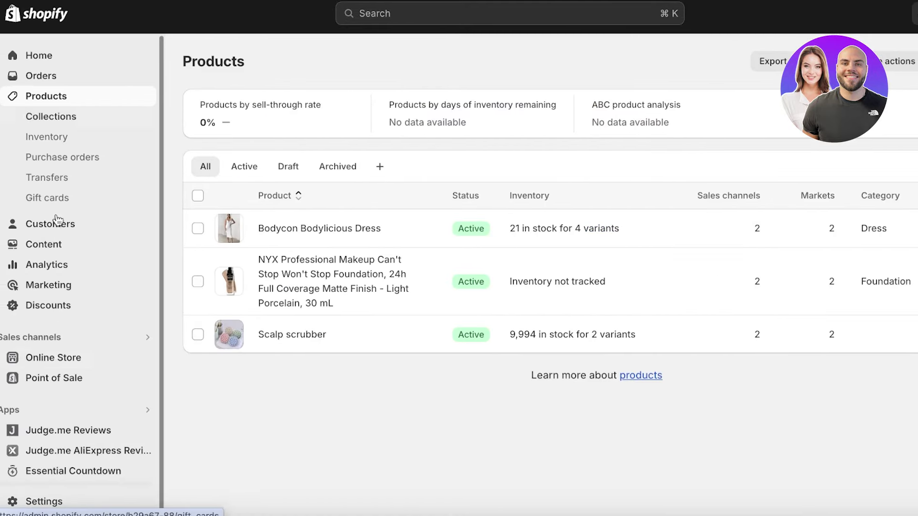
{"action": "left_click", "coordinate": [43, 356]}
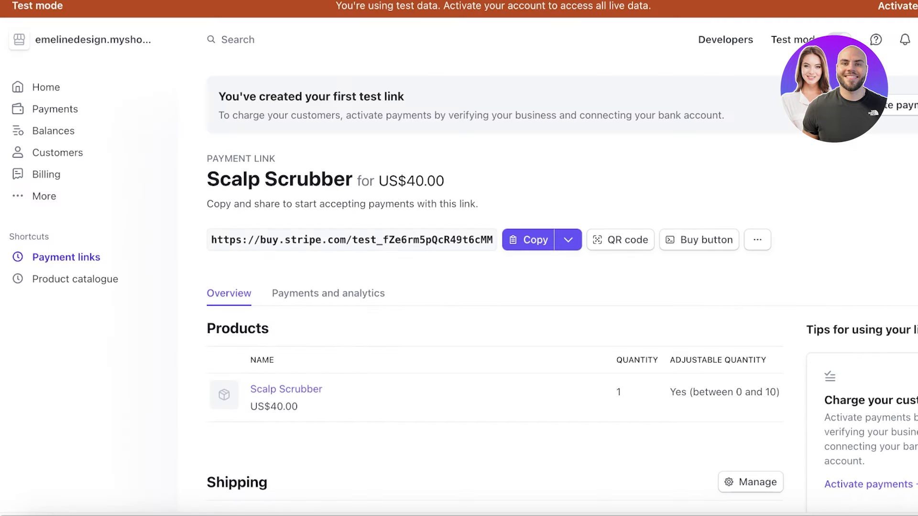
- Briefly reopen the buy-button code, then copy the Scalp Scrubber payment link URL
{"action": "left_click", "coordinate": [706, 239]}
{"action": "left_click", "coordinate": [282, 204]}
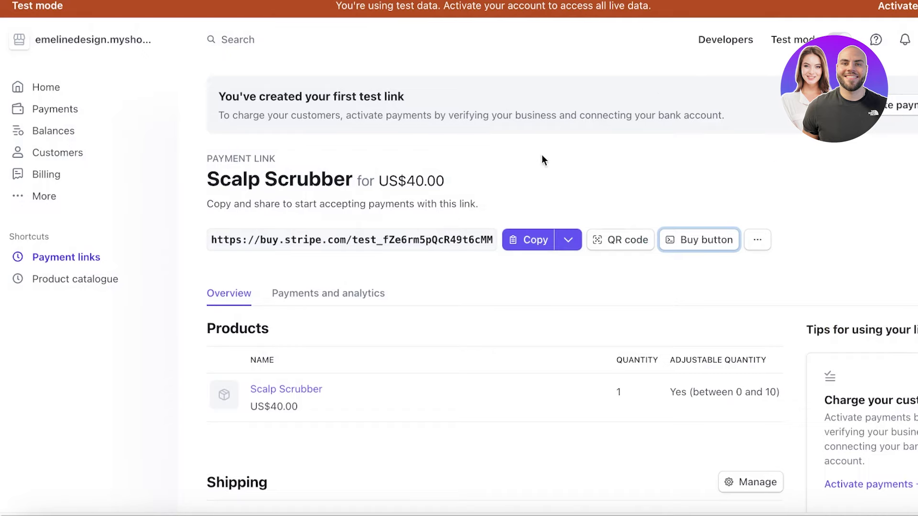
{"action": "left_click", "coordinate": [535, 245]}
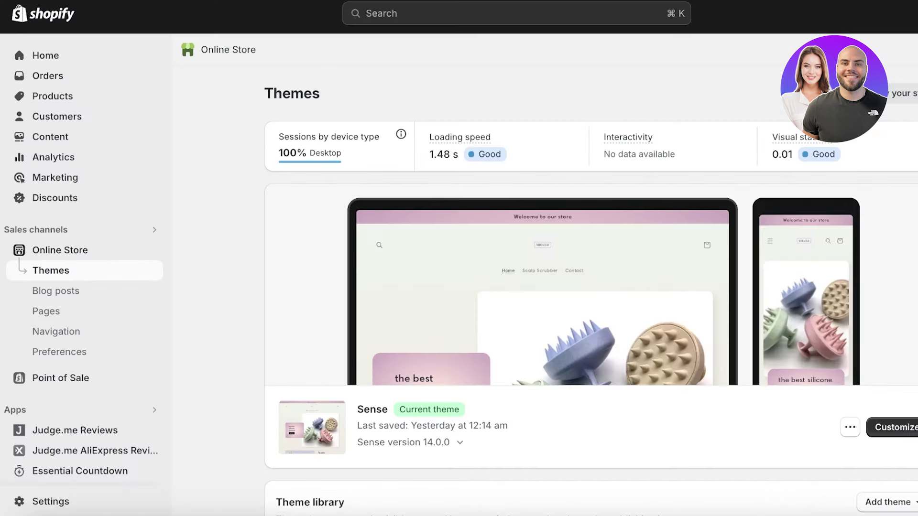
{"action": "scroll", "coordinate": [811, 405], "scroll_direction": "down", "scroll_amount": 1}
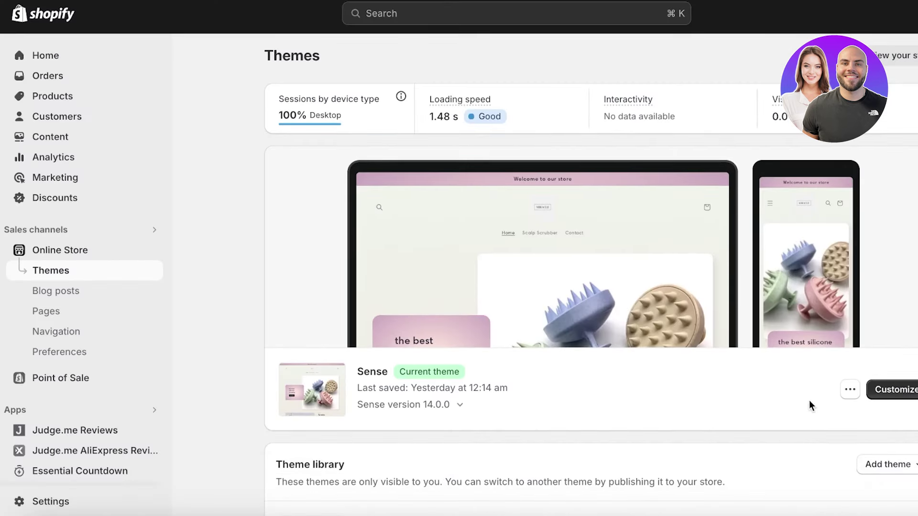
- Open the Sense theme editor and preview the Scalp scrubber product page before returning Home
{"action": "left_click", "coordinate": [893, 388]}
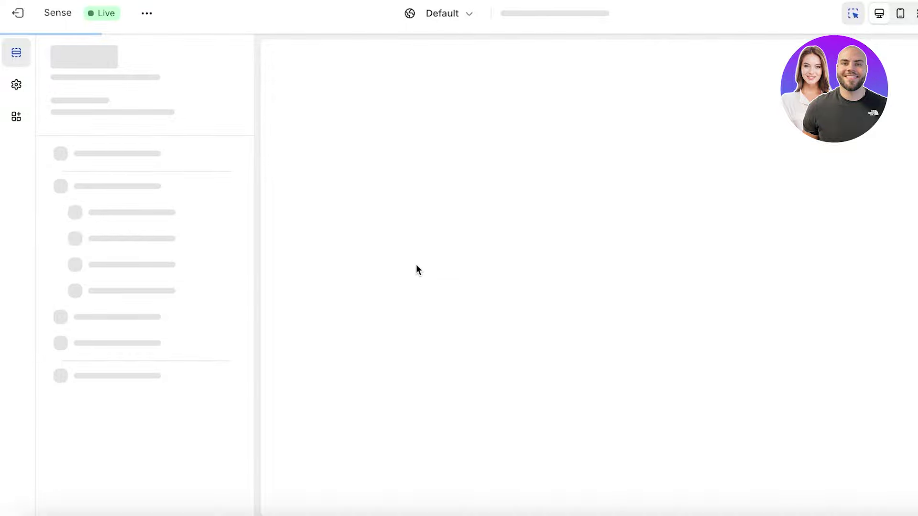
{"action": "scroll", "coordinate": [420, 351], "scroll_direction": "down", "scroll_amount": 3}
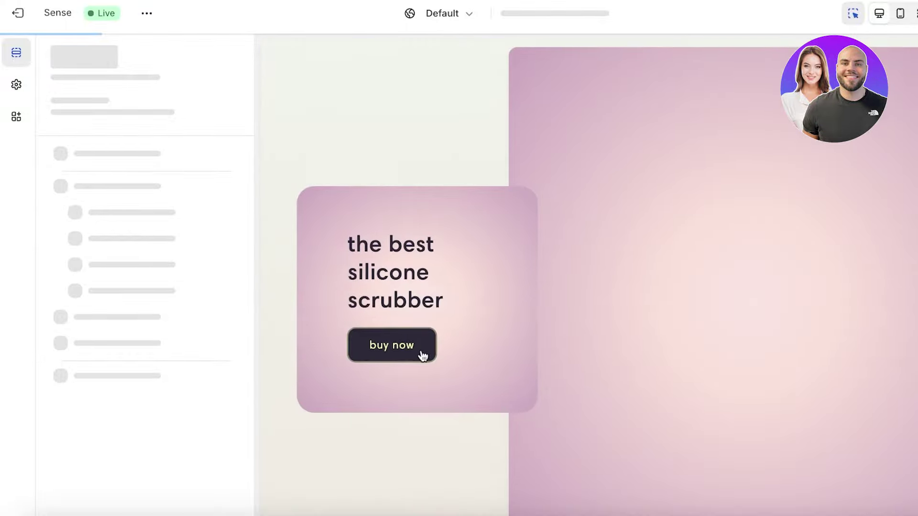
{"action": "left_click", "coordinate": [422, 356]}
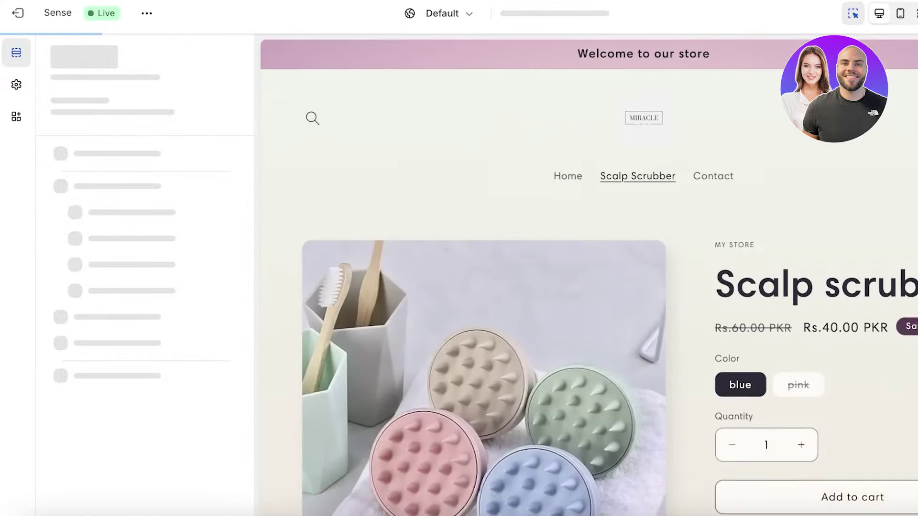
{"action": "key", "text": "alt+Left"}
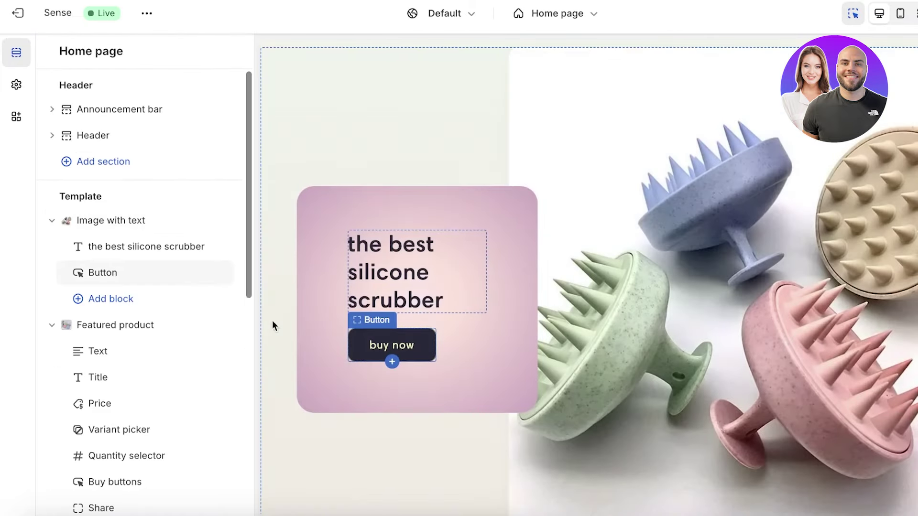
- Replace the hero buy now button's link with the pasted Stripe payment link URL
{"action": "left_click", "coordinate": [124, 283]}
{"action": "left_click", "coordinate": [114, 274]}
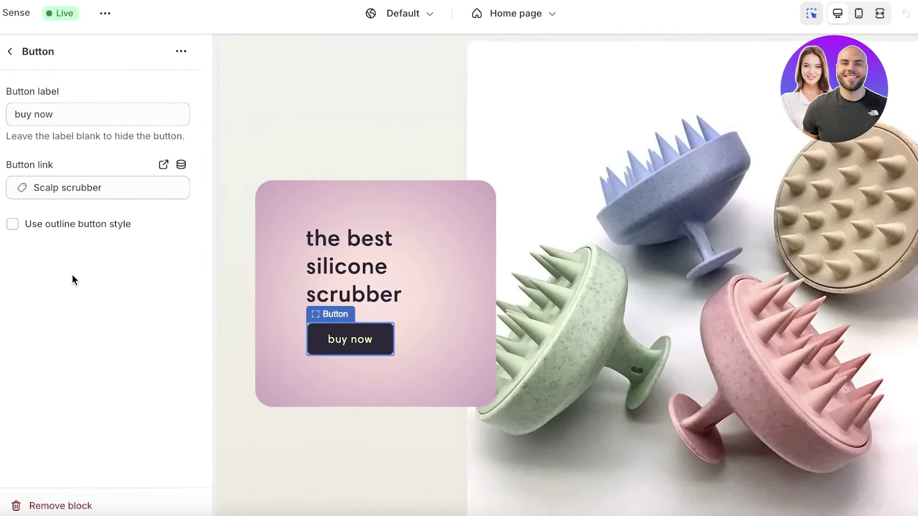
{"action": "left_click", "coordinate": [92, 186]}
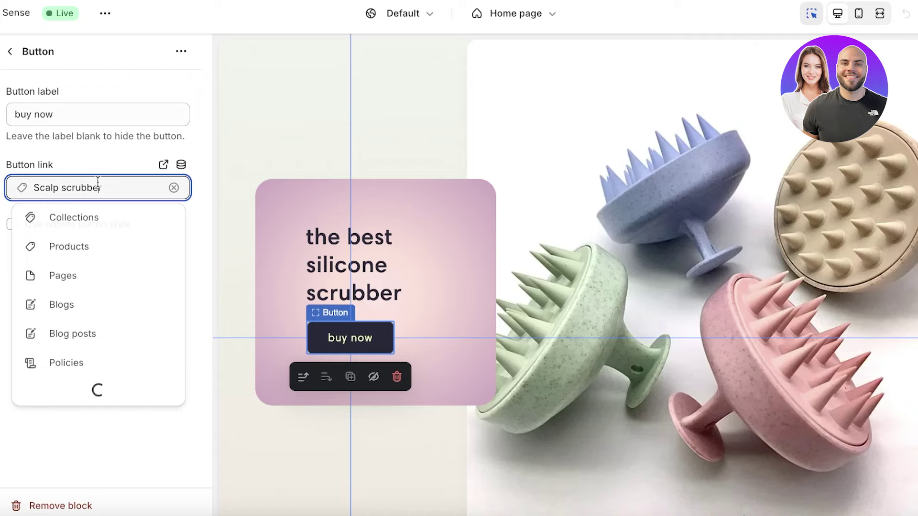
{"action": "key", "text": "ctrl+a"}
{"action": "key", "text": "BackSpace"}
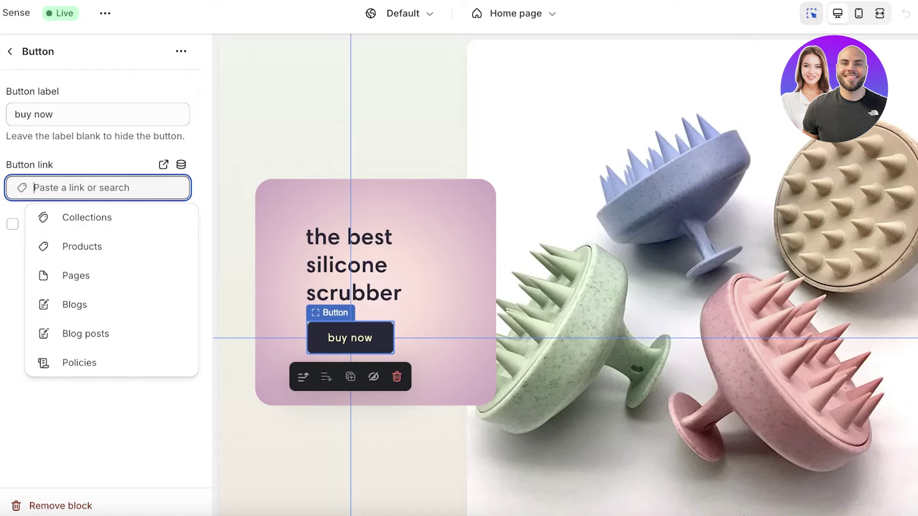
{"action": "right_click", "coordinate": [96, 186]}
{"action": "left_click", "coordinate": [128, 287]}
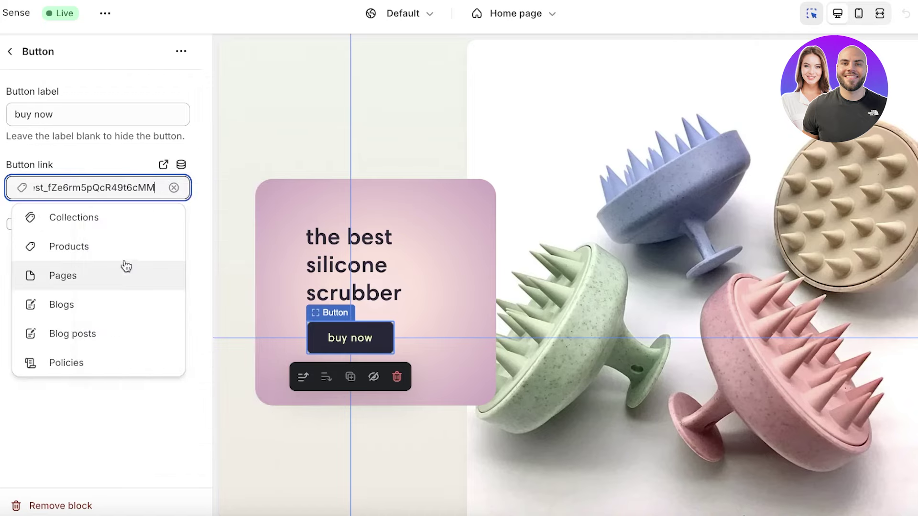
{"action": "left_click", "coordinate": [122, 311]}
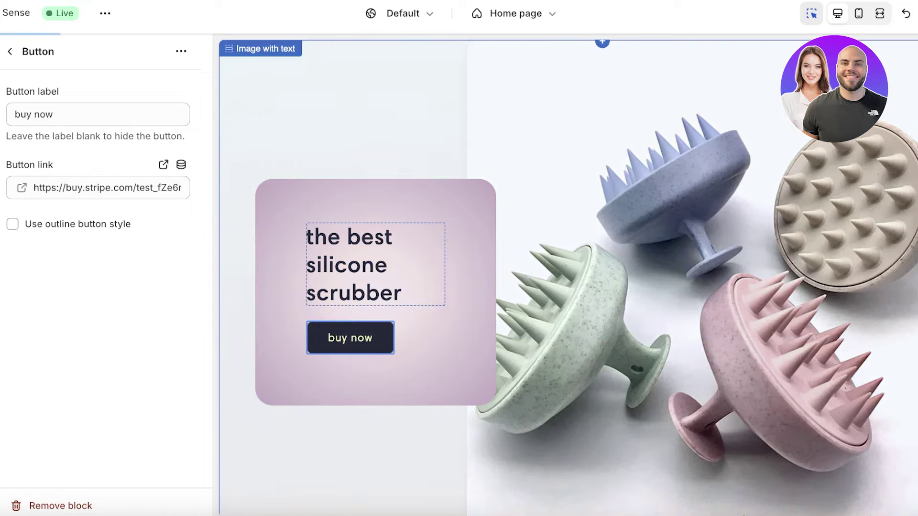
- Save the theme, exit the editor, and view the live online store
{"action": "key", "text": "ctrl+s"}
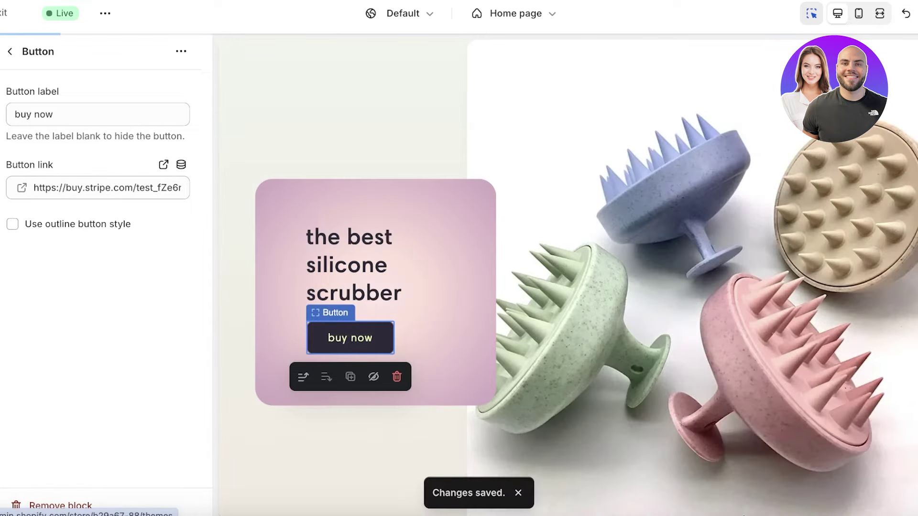
{"action": "left_click", "coordinate": [10, 13]}
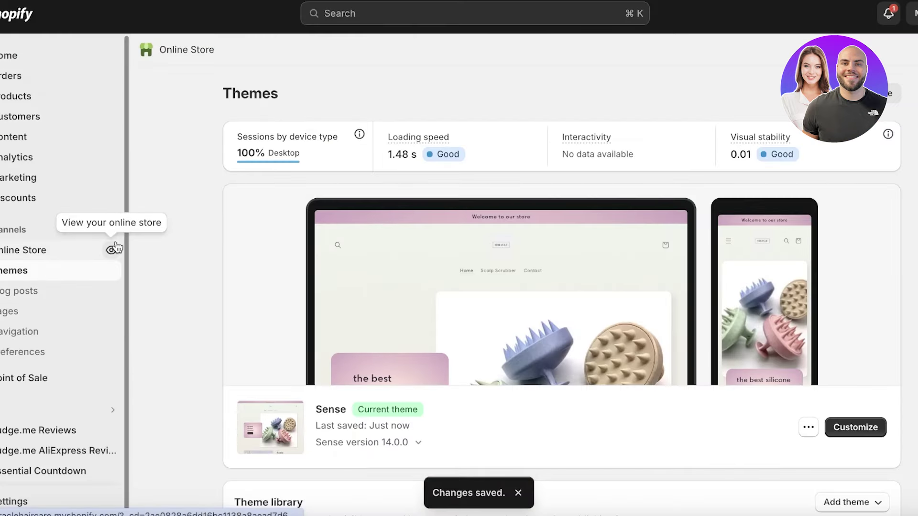
{"action": "left_click", "coordinate": [116, 250]}
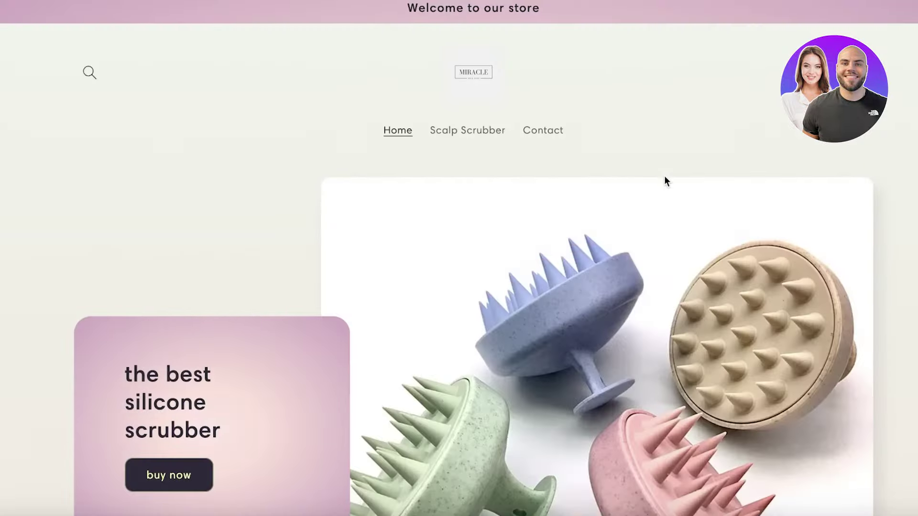
{"action": "scroll", "coordinate": [468, 296], "scroll_direction": "down", "scroll_amount": 3}
- Open the US$40.00 Scalp Scrubber checkout from buy now and check the quantity options
{"action": "left_click", "coordinate": [163, 390]}
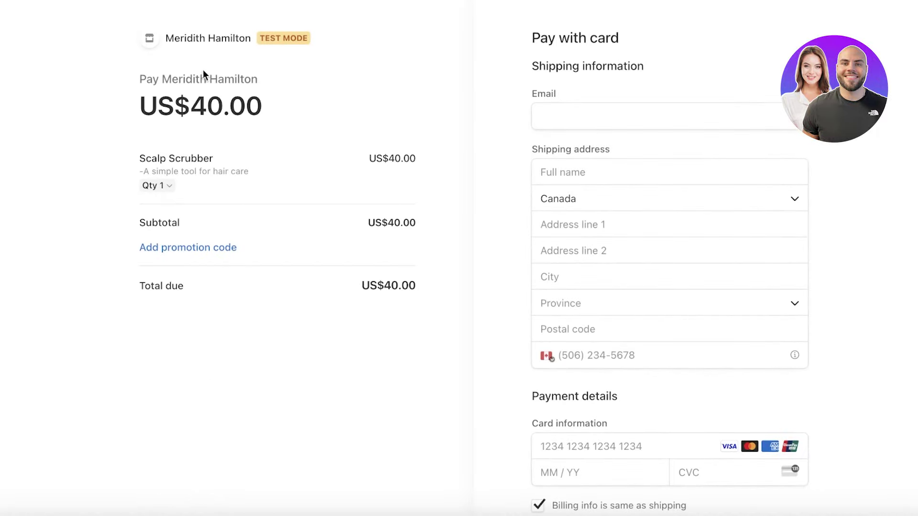
{"action": "left_click", "coordinate": [156, 114]}
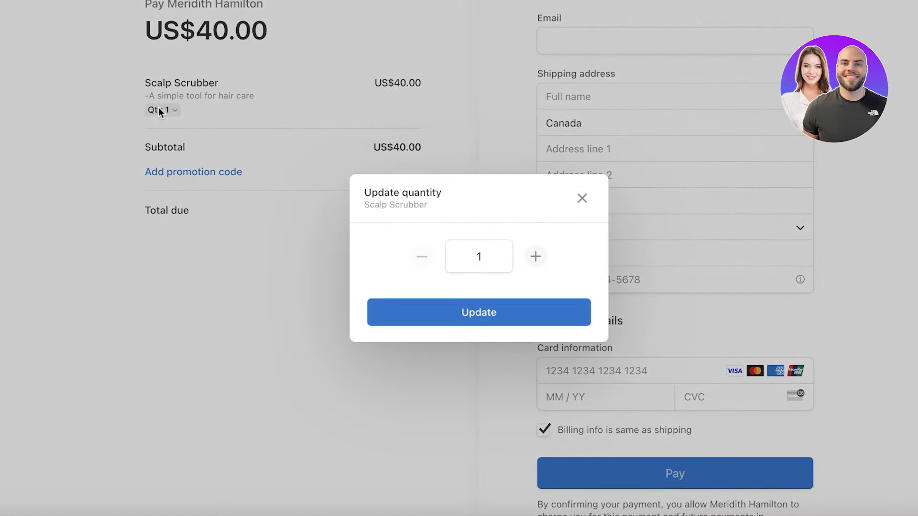
{"action": "left_click", "coordinate": [582, 198]}
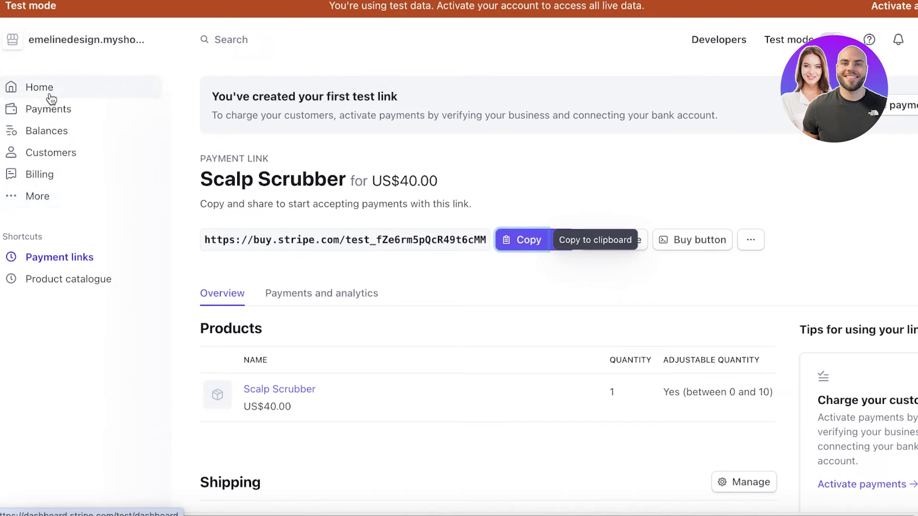
- Review the Payments and Disputes lists, then the Balances page showing US$0.00
{"action": "left_click", "coordinate": [58, 114]}
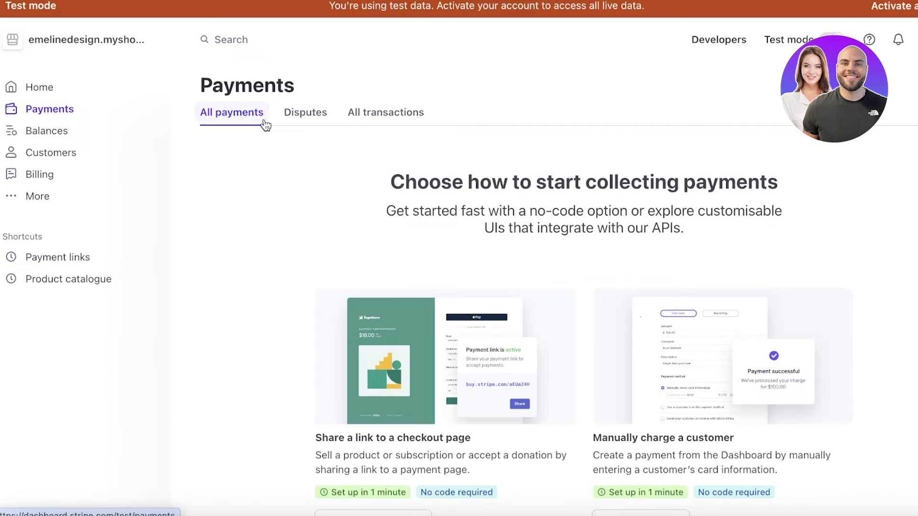
{"action": "left_click", "coordinate": [318, 115]}
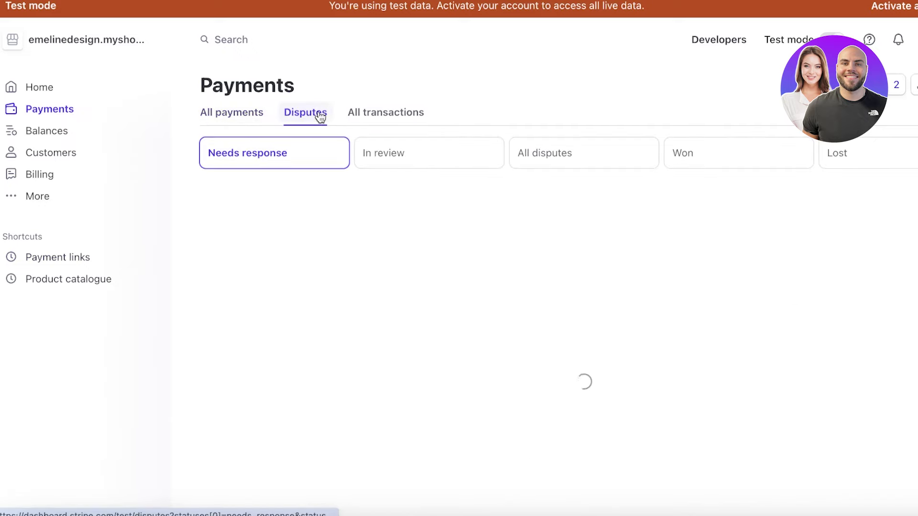
{"action": "left_click", "coordinate": [46, 130]}
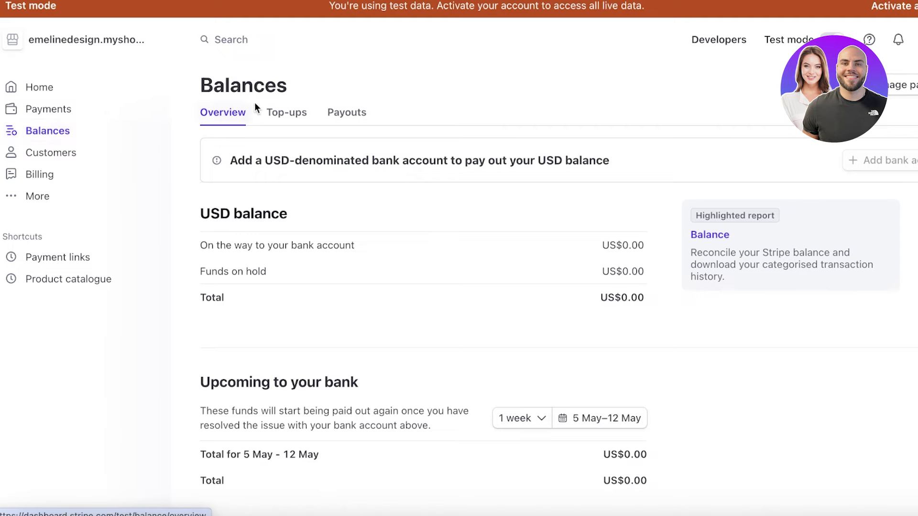
{"action": "scroll", "coordinate": [346, 98], "scroll_direction": "down", "scroll_amount": 1}
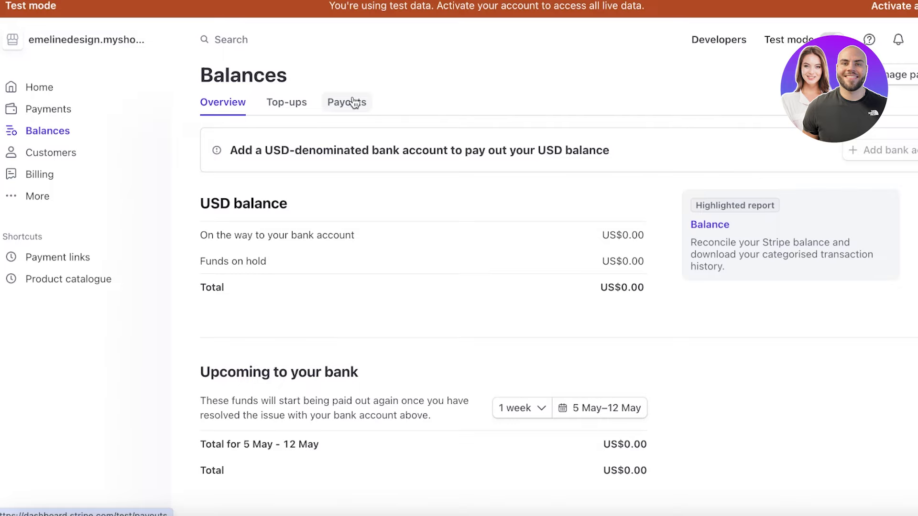
{"action": "scroll", "coordinate": [353, 101], "scroll_direction": "down", "scroll_amount": 5}
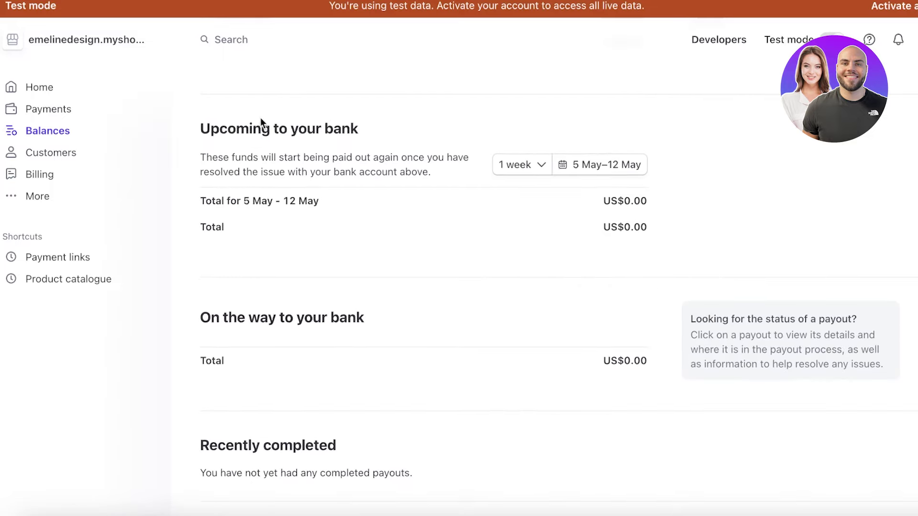
{"action": "scroll", "coordinate": [260, 122], "scroll_direction": "up", "scroll_amount": 5}
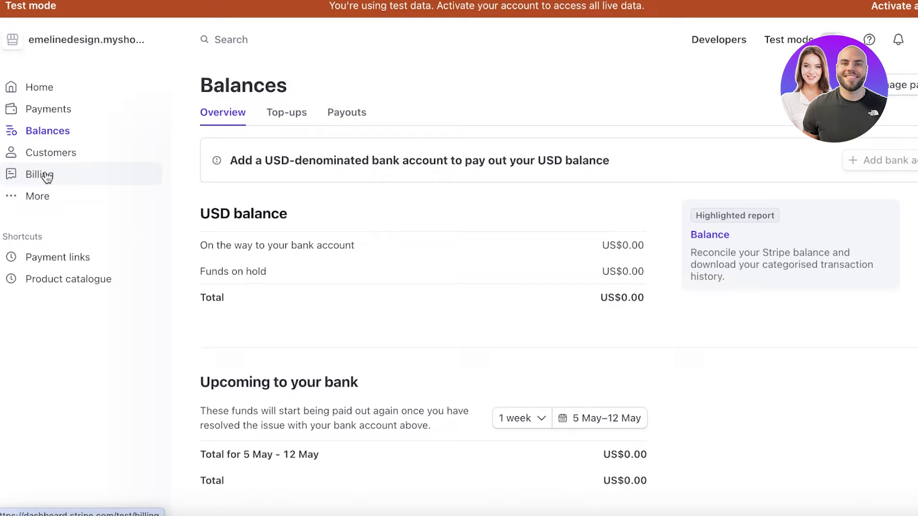
- Check the balance Top-ups and Payouts tabs, then the empty Customers page
{"action": "left_click", "coordinate": [299, 113]}
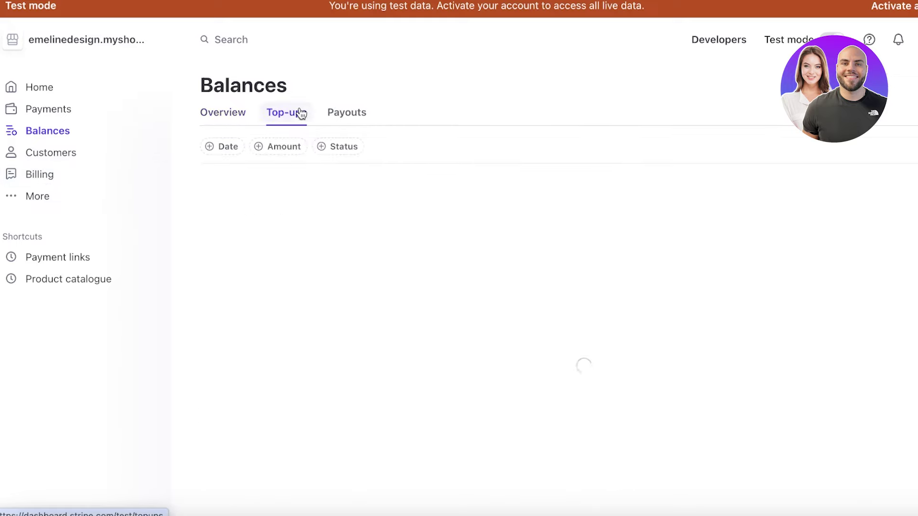
{"action": "left_click", "coordinate": [337, 123]}
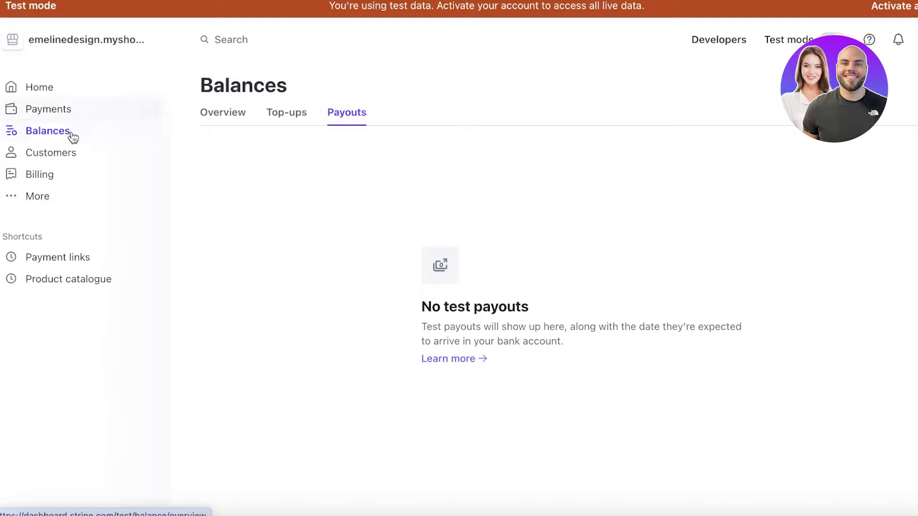
{"action": "left_click", "coordinate": [70, 156]}
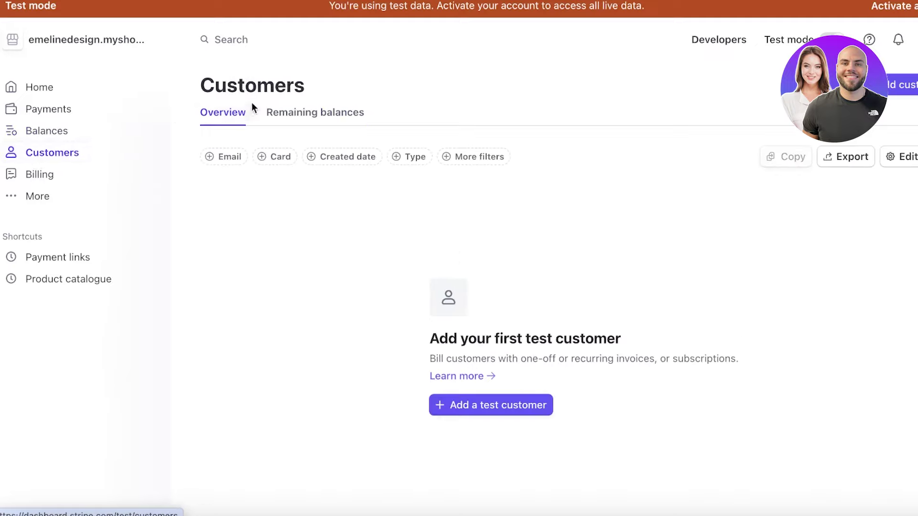
- Open the create-customer form, expand its billing information, then close it unsaved
{"action": "scroll", "coordinate": [348, 171], "scroll_direction": "down", "scroll_amount": 1}
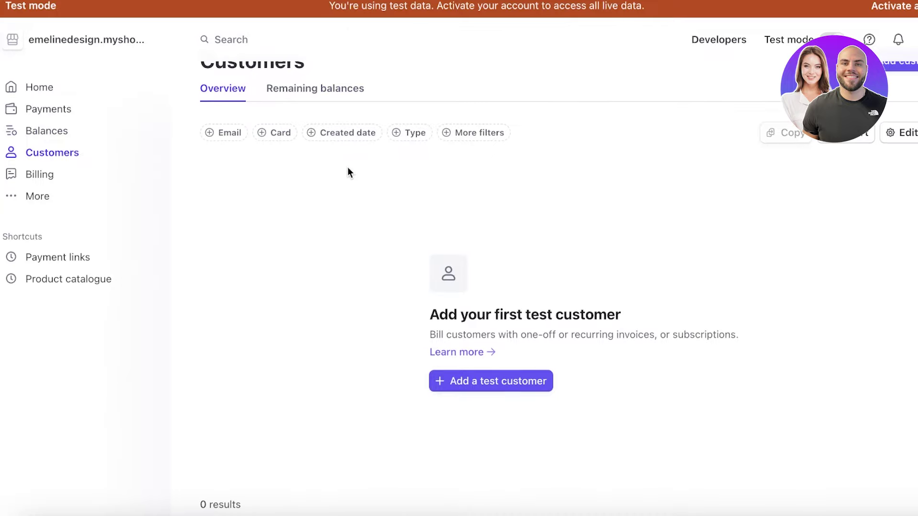
{"action": "scroll", "coordinate": [348, 177], "scroll_direction": "up", "scroll_amount": 1}
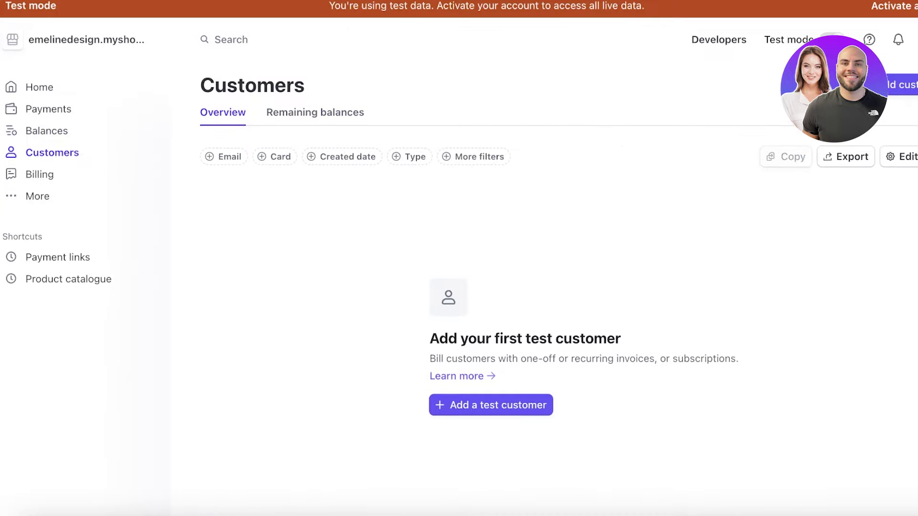
{"action": "left_click", "coordinate": [889, 85]}
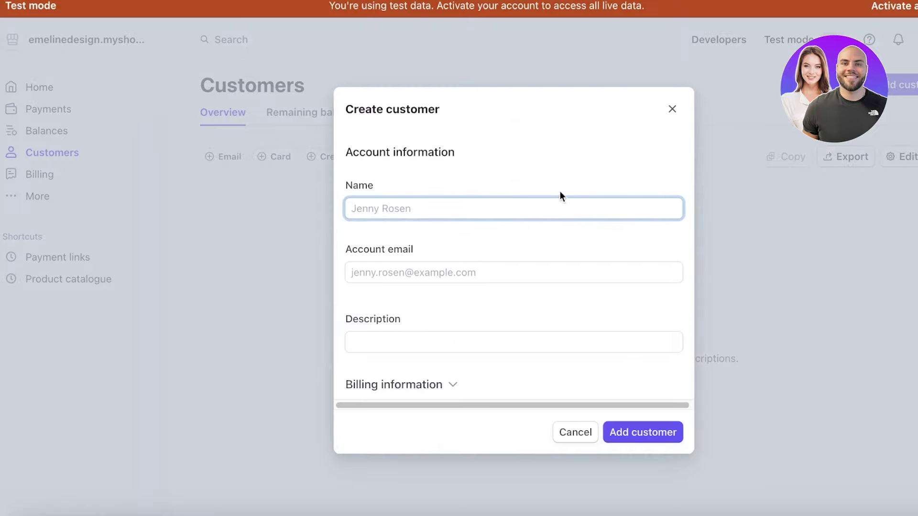
{"action": "left_click", "coordinate": [429, 384]}
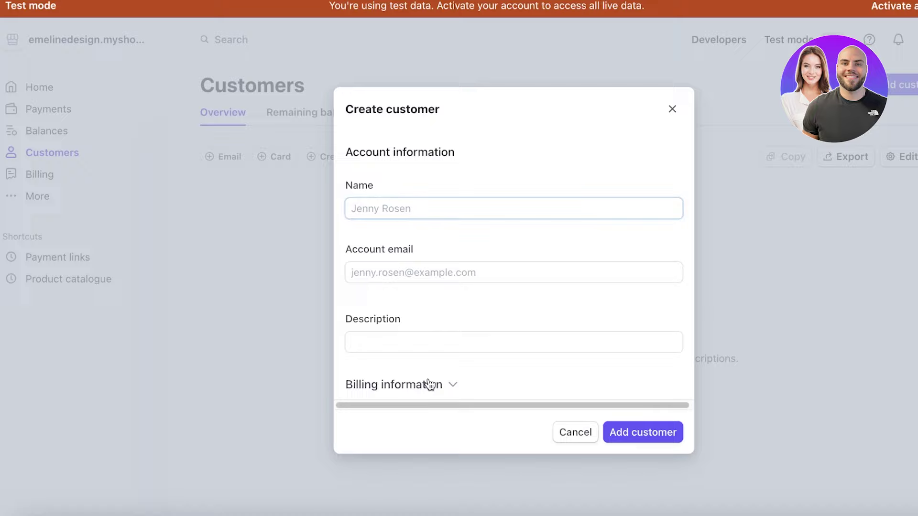
{"action": "scroll", "coordinate": [445, 344], "scroll_direction": "down", "scroll_amount": 5}
{"action": "left_click", "coordinate": [681, 79]}
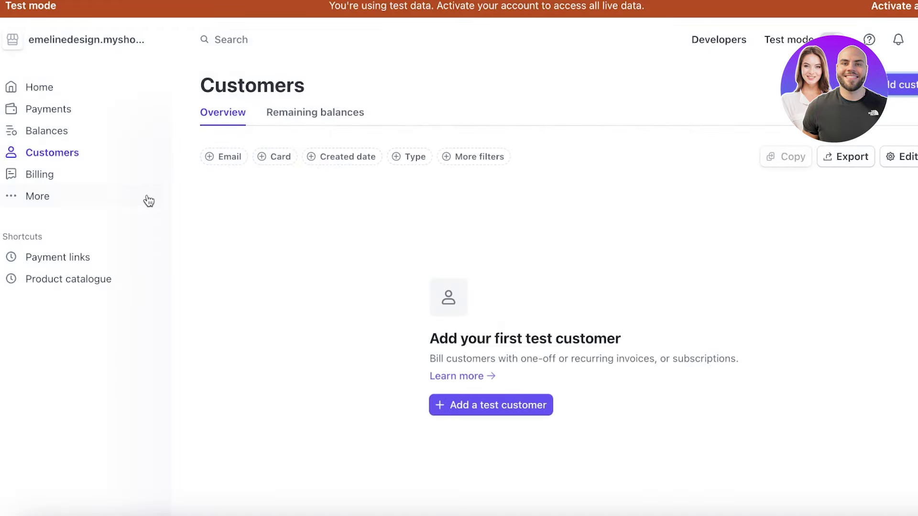
- Browse the Billing page, then bring up the 'Do more with Stripe' product list
{"action": "left_click", "coordinate": [13, 178]}
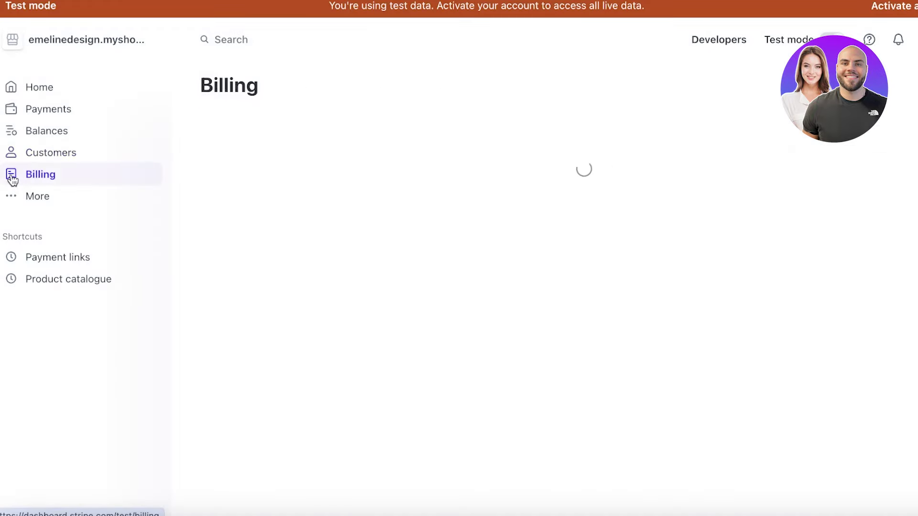
{"action": "scroll", "coordinate": [373, 194], "scroll_direction": "down", "scroll_amount": 4}
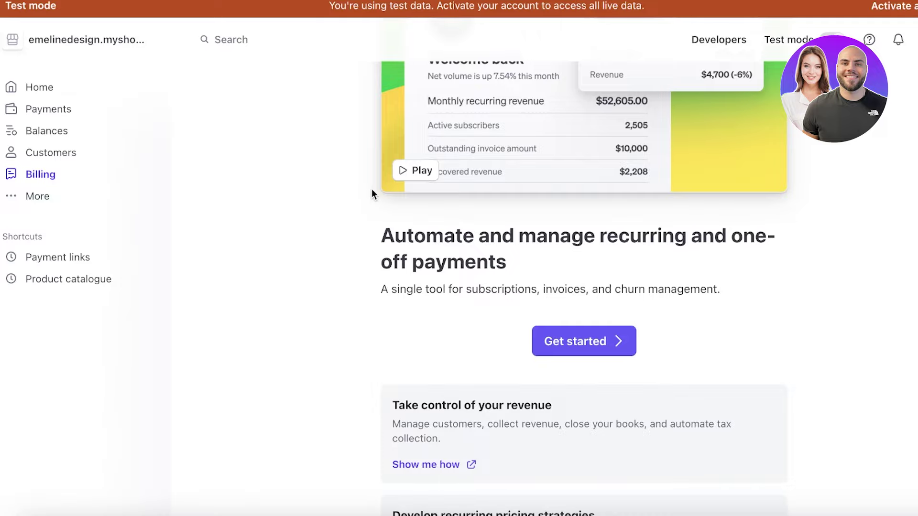
{"action": "scroll", "coordinate": [373, 190], "scroll_direction": "up", "scroll_amount": 3}
{"action": "scroll", "coordinate": [363, 190], "scroll_direction": "down", "scroll_amount": 9}
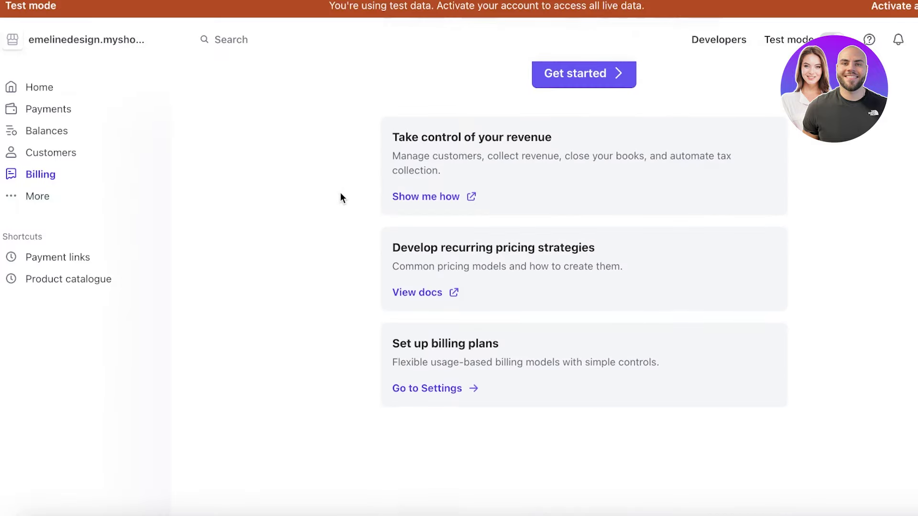
{"action": "left_click", "coordinate": [33, 197]}
{"action": "scroll", "coordinate": [262, 292], "scroll_direction": "down", "scroll_amount": 10}
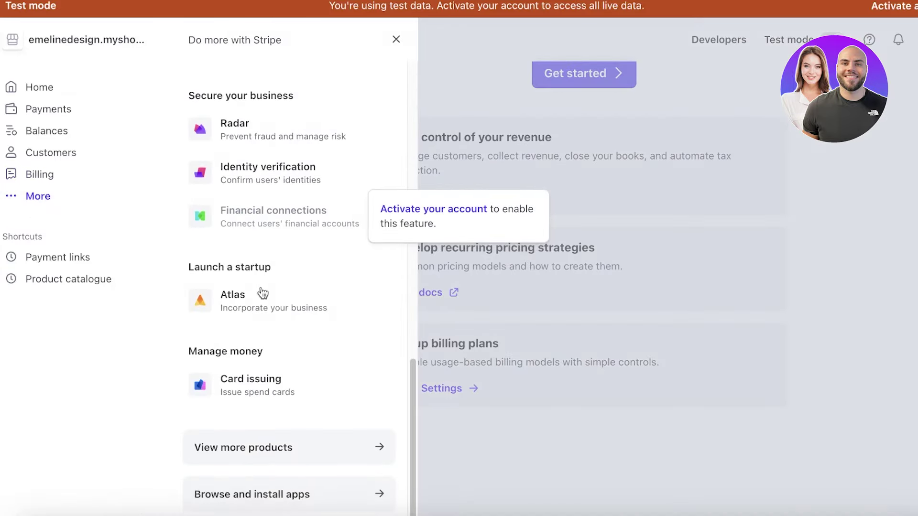
{"action": "scroll", "coordinate": [263, 293], "scroll_direction": "up", "scroll_amount": 10}
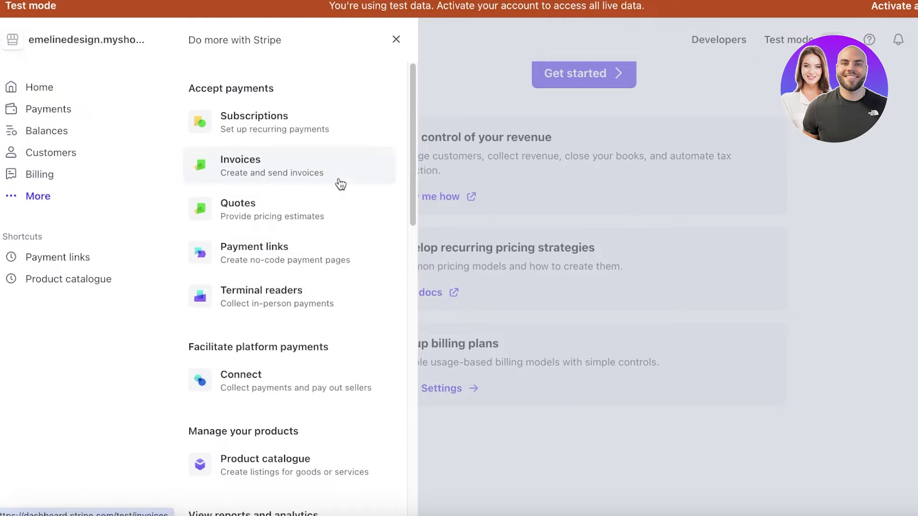
- Create test invoice 3D536DB1-DRAFT for US$0.00, keep it as draft, and reopen More
{"action": "left_click", "coordinate": [340, 185]}
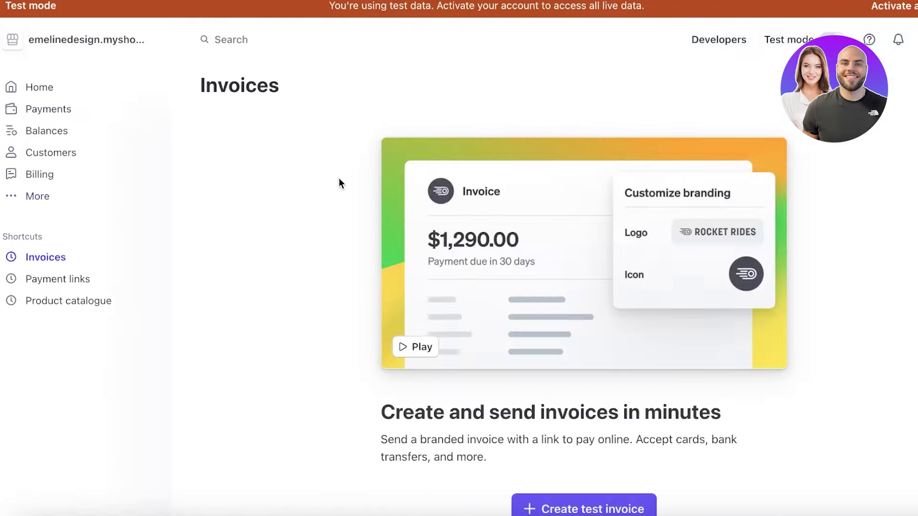
{"action": "scroll", "coordinate": [337, 186], "scroll_direction": "down", "scroll_amount": 4}
{"action": "left_click", "coordinate": [575, 354]}
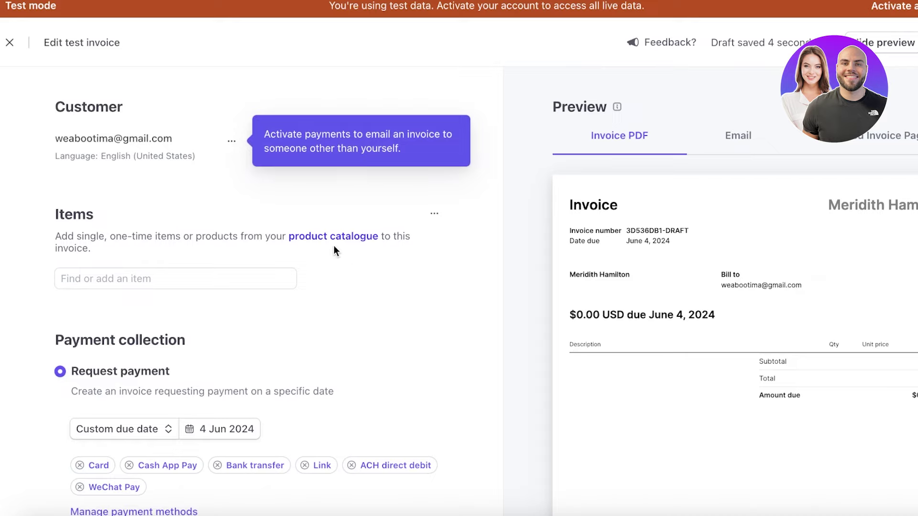
{"action": "scroll", "coordinate": [310, 258], "scroll_direction": "down", "scroll_amount": 6}
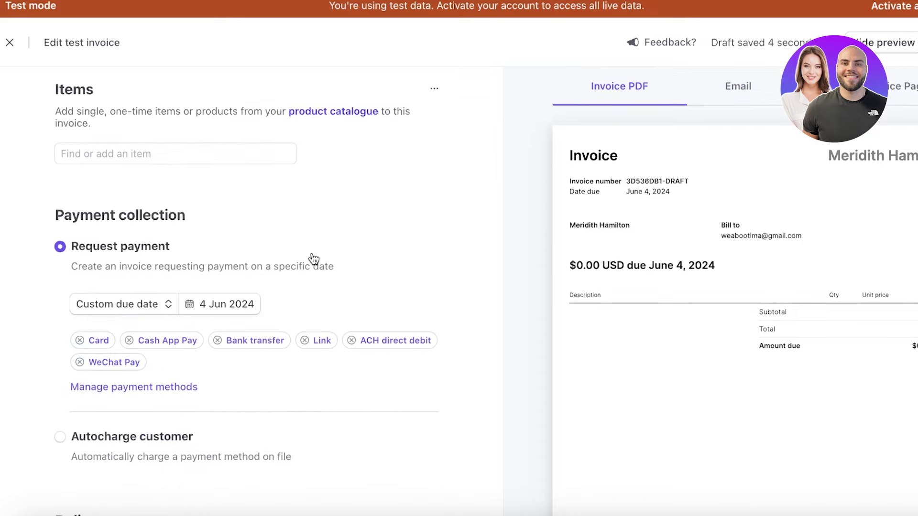
{"action": "scroll", "coordinate": [313, 262], "scroll_direction": "down", "scroll_amount": 3}
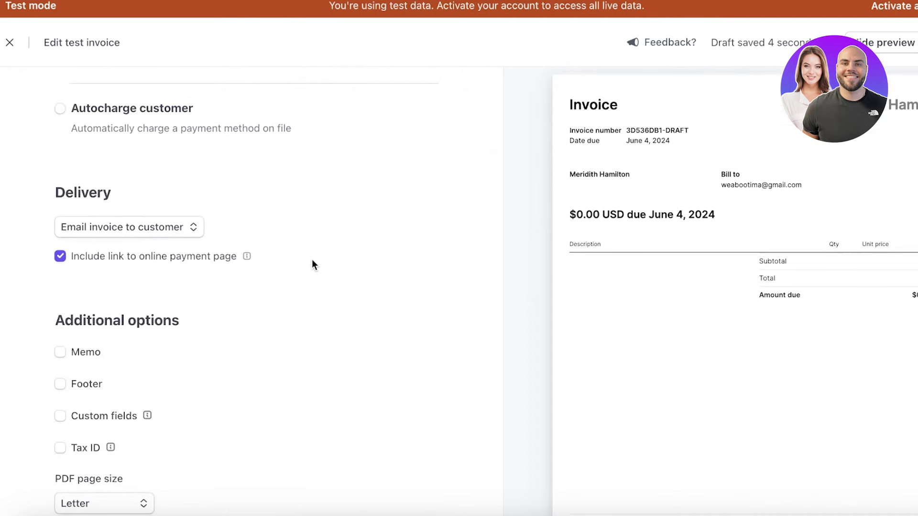
{"action": "left_click", "coordinate": [10, 45]}
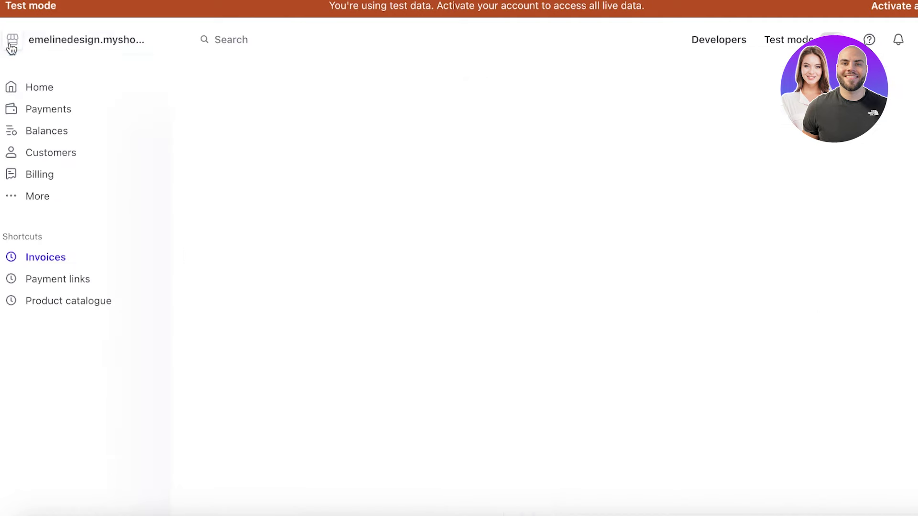
{"action": "left_click", "coordinate": [68, 197]}
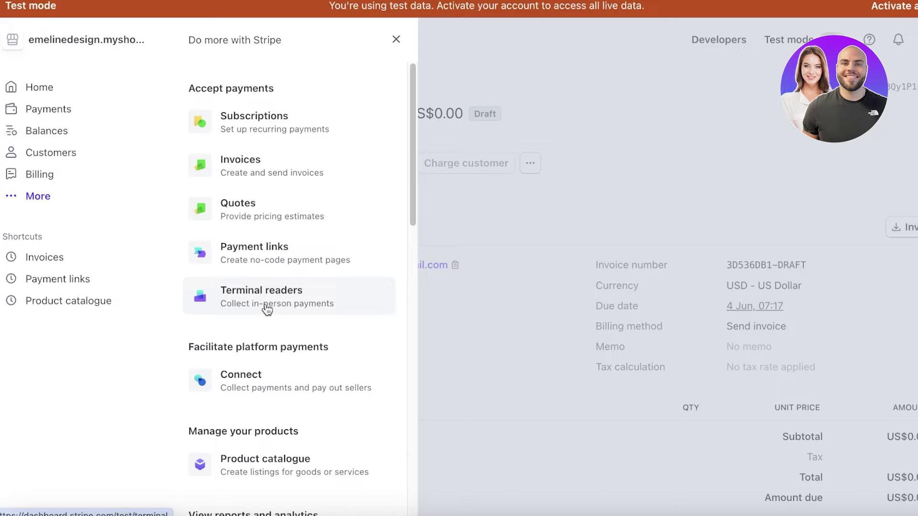
- Dismiss the Terminal point-of-sale popup, then enter Terminal readers again via More and Get started
{"action": "left_click", "coordinate": [264, 306]}
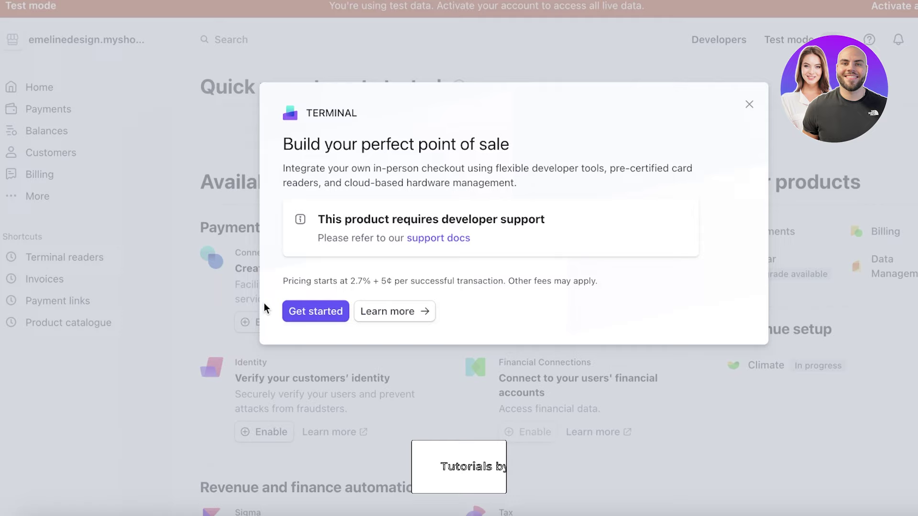
{"action": "left_click", "coordinate": [749, 103]}
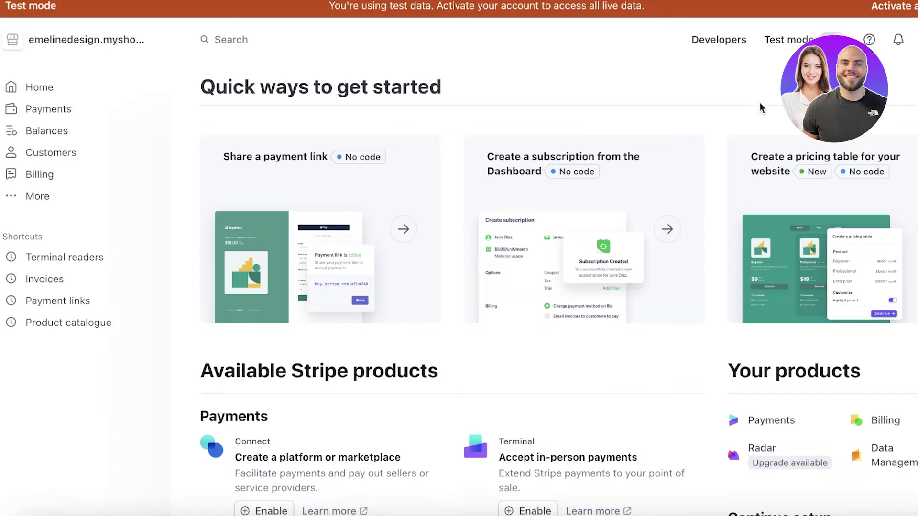
{"action": "scroll", "coordinate": [213, 222], "scroll_direction": "down", "scroll_amount": 9}
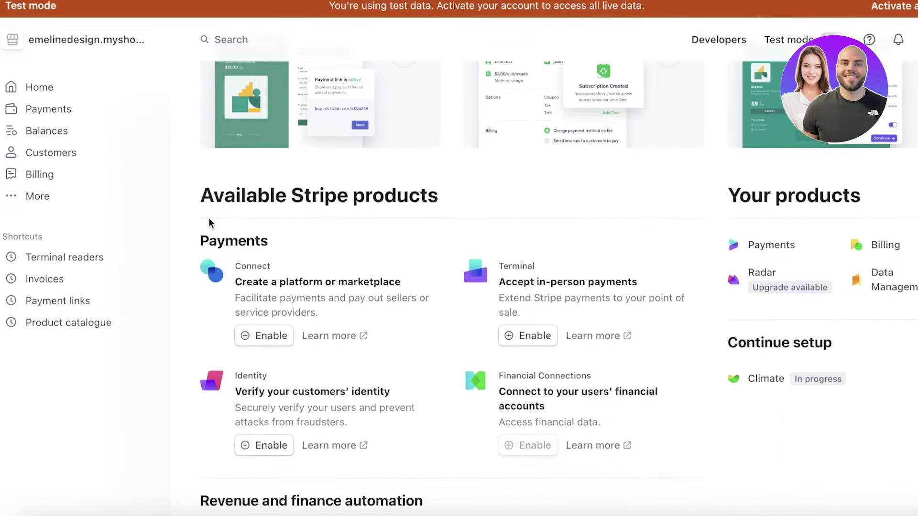
{"action": "scroll", "coordinate": [213, 219], "scroll_direction": "up", "scroll_amount": 9}
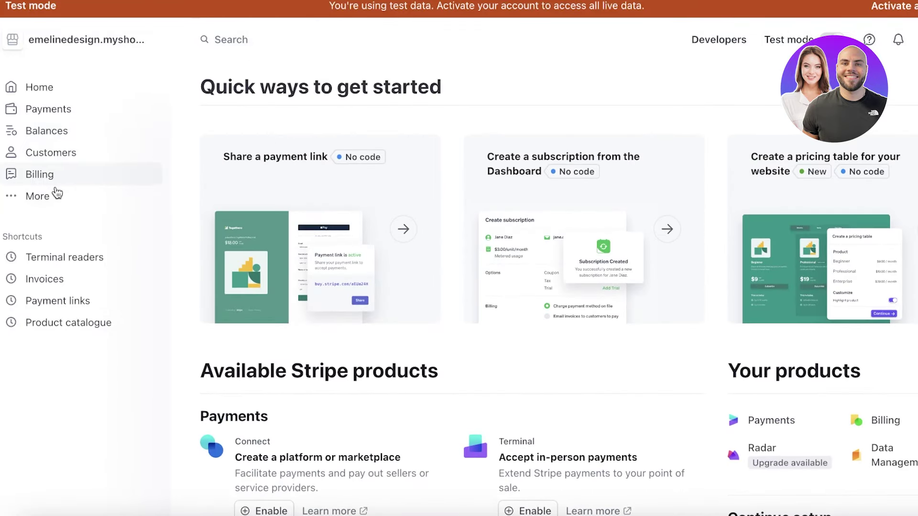
{"action": "left_click", "coordinate": [54, 196]}
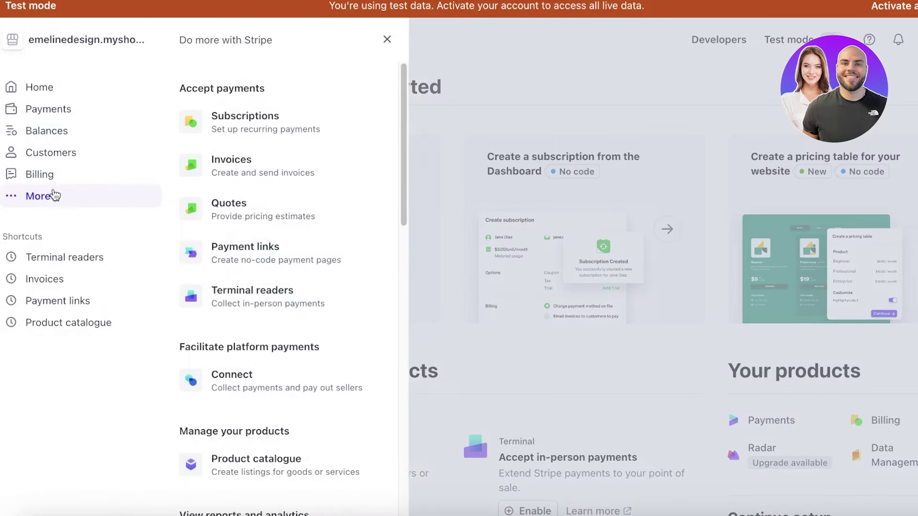
{"action": "left_click", "coordinate": [229, 299]}
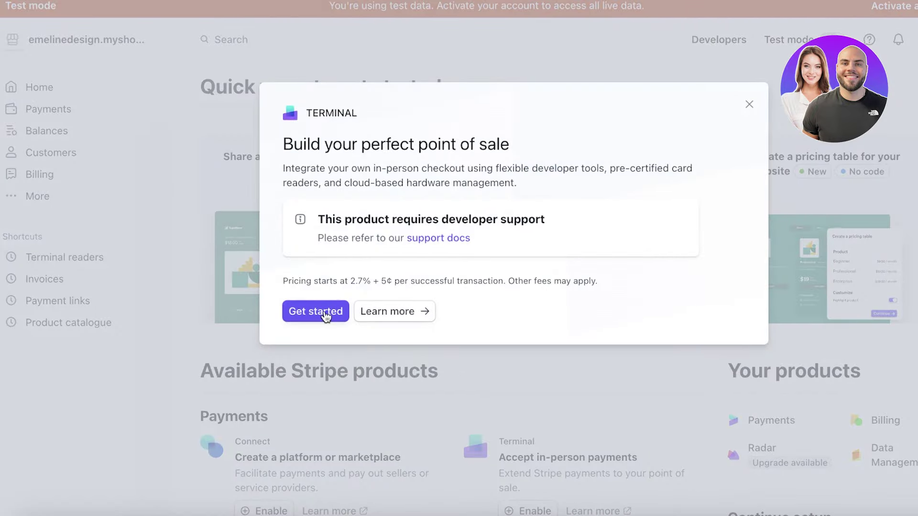
{"action": "left_click", "coordinate": [325, 314]}
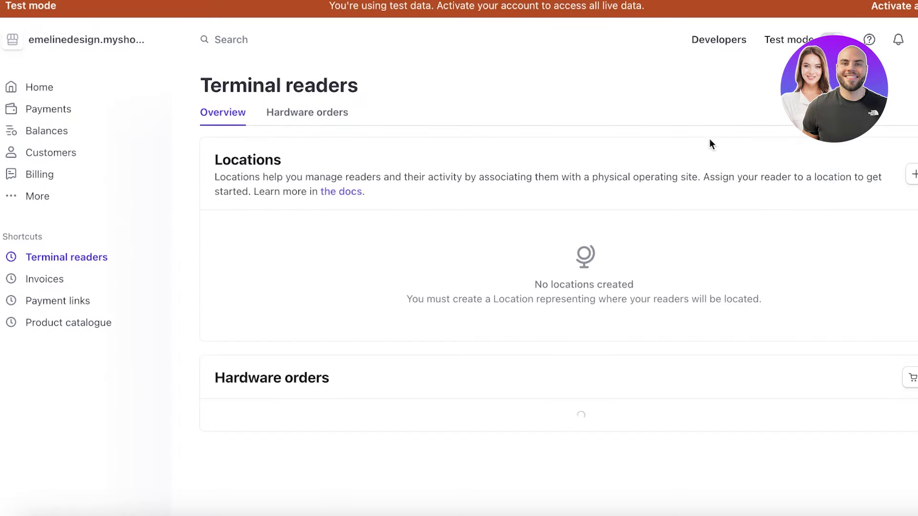
- Review the Terminal overview and its empty Hardware orders tab
{"action": "scroll", "coordinate": [706, 139], "scroll_direction": "down", "scroll_amount": 6}
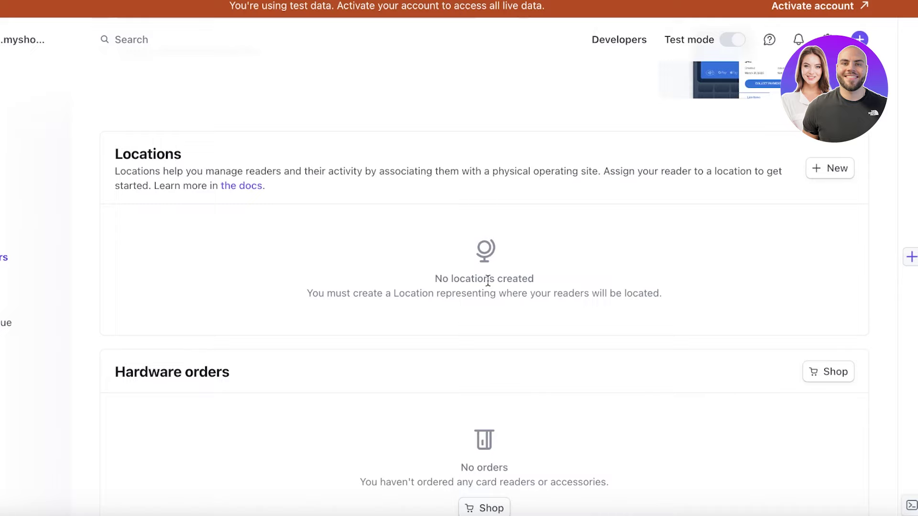
{"action": "scroll", "coordinate": [457, 246], "scroll_direction": "down", "scroll_amount": 1}
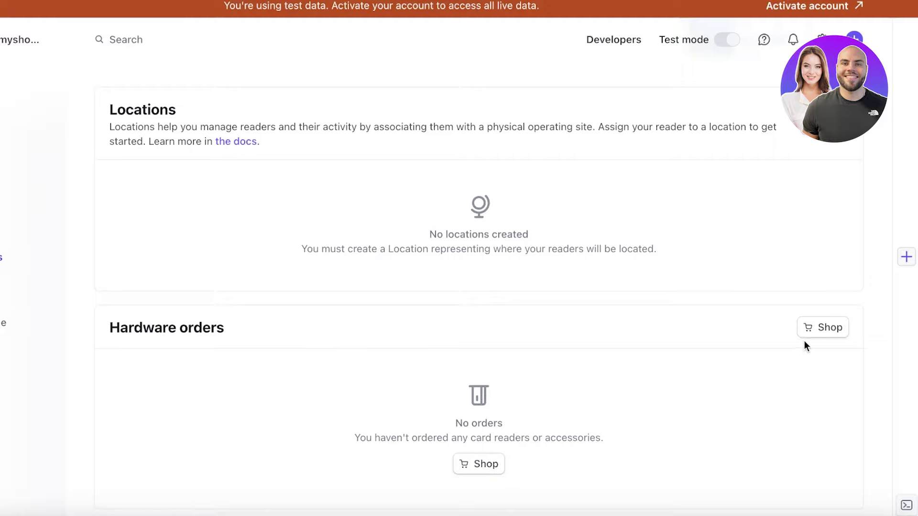
{"action": "scroll", "coordinate": [717, 335], "scroll_direction": "up", "scroll_amount": 8}
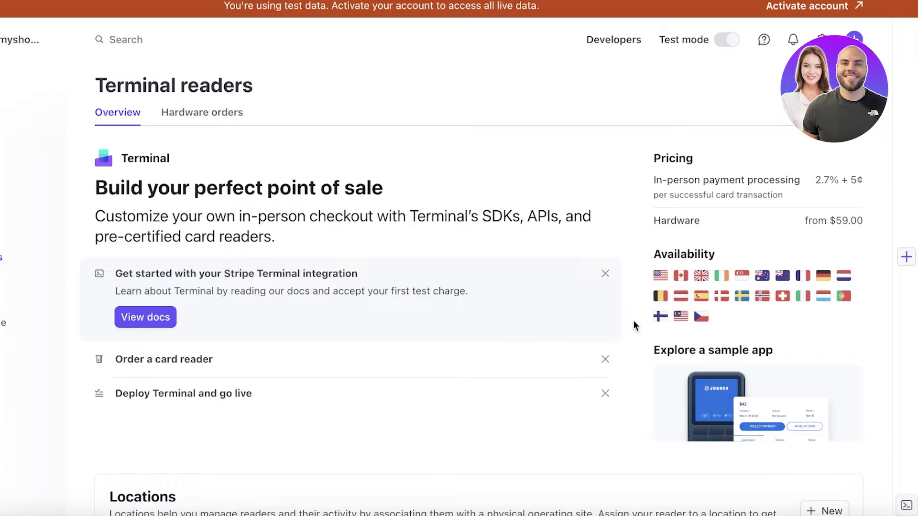
{"action": "scroll", "coordinate": [634, 323], "scroll_direction": "down", "scroll_amount": 4}
{"action": "scroll", "coordinate": [383, 224], "scroll_direction": "up", "scroll_amount": 4}
{"action": "left_click", "coordinate": [182, 115]}
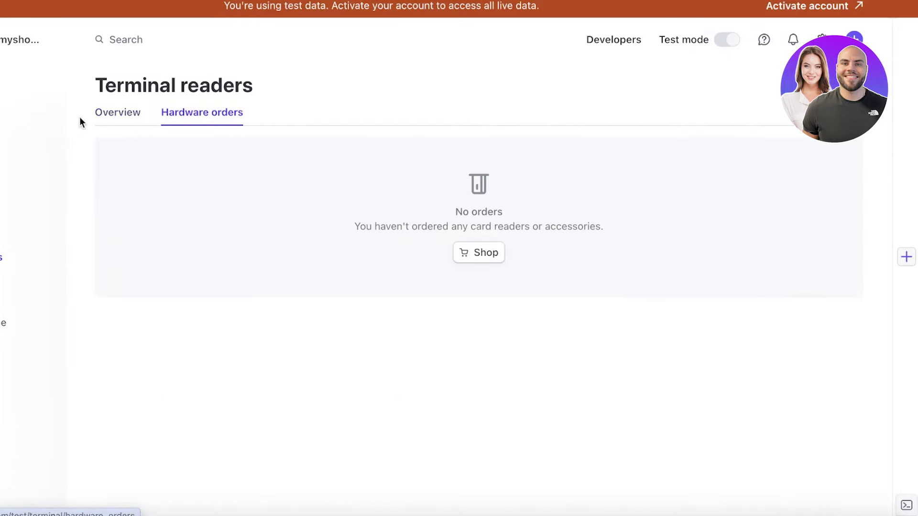
{"action": "left_click", "coordinate": [100, 114]}
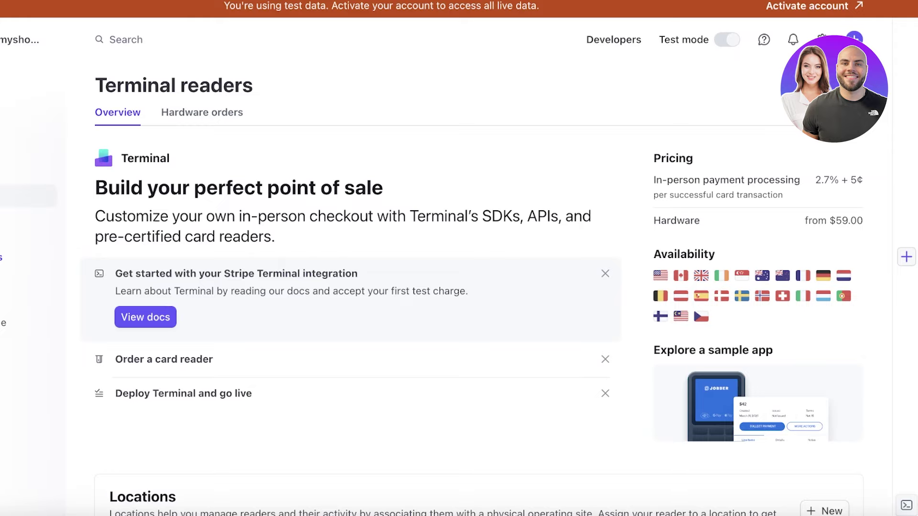
- Reopen the More panel and scroll down to Reports and Sigma
{"action": "left_click", "coordinate": [27, 196]}
{"action": "scroll", "coordinate": [128, 266], "scroll_direction": "down", "scroll_amount": 3}
{"action": "scroll", "coordinate": [128, 267], "scroll_direction": "down", "scroll_amount": 3}
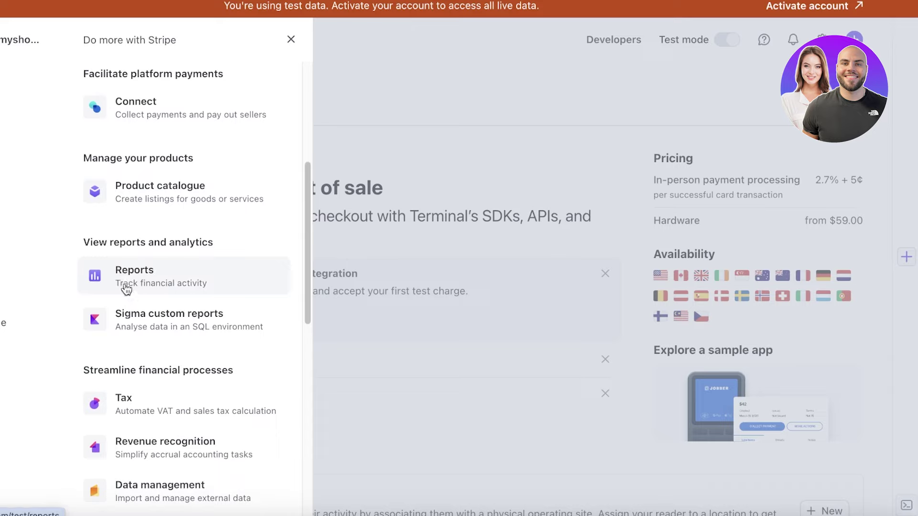
- Scroll the product list and open the Radar fraud overview
{"action": "scroll", "coordinate": [125, 289], "scroll_direction": "down", "scroll_amount": 5}
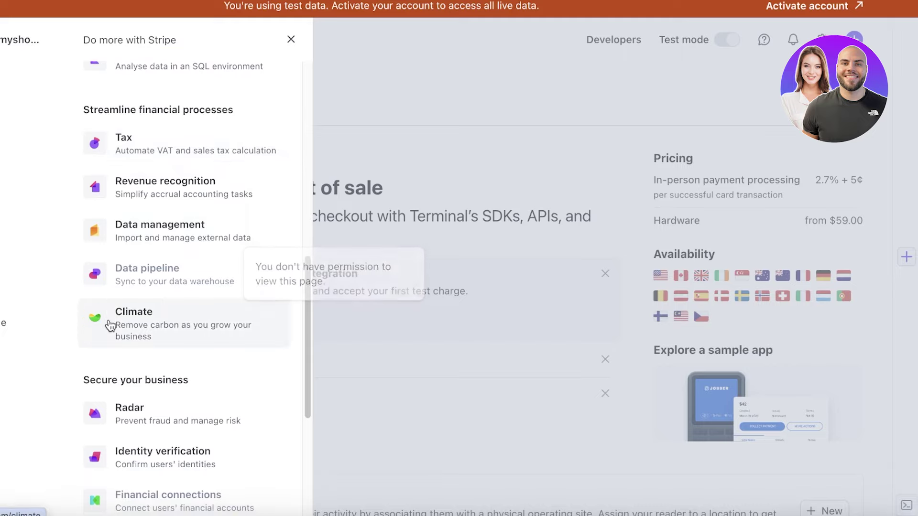
{"action": "scroll", "coordinate": [102, 315], "scroll_direction": "down", "scroll_amount": 3}
{"action": "scroll", "coordinate": [98, 311], "scroll_direction": "down", "scroll_amount": 3}
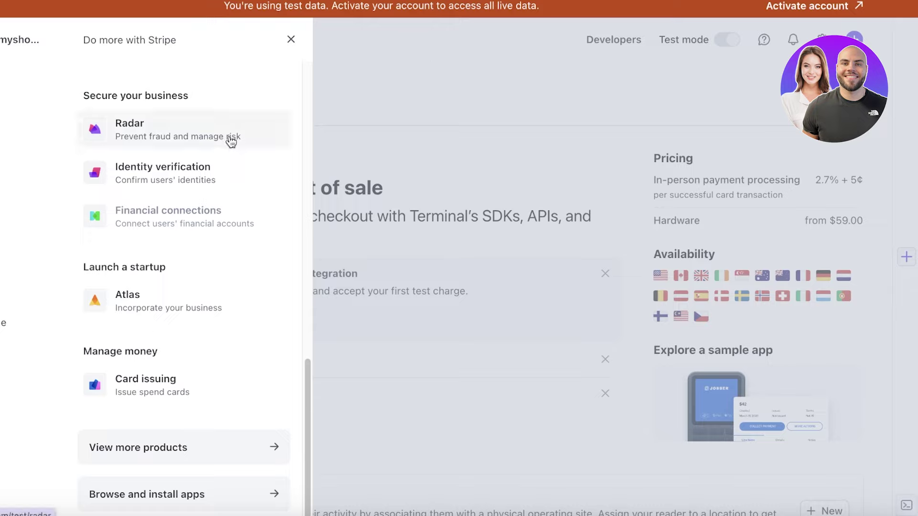
{"action": "left_click", "coordinate": [174, 143]}
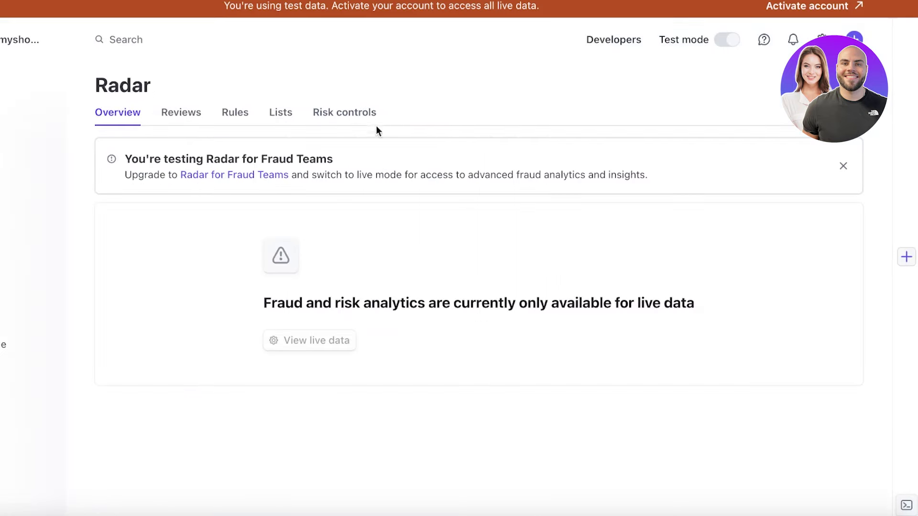
- Open Card issuing from More, dismiss its popup, and browse the home page's available products
{"action": "left_click", "coordinate": [33, 196]}
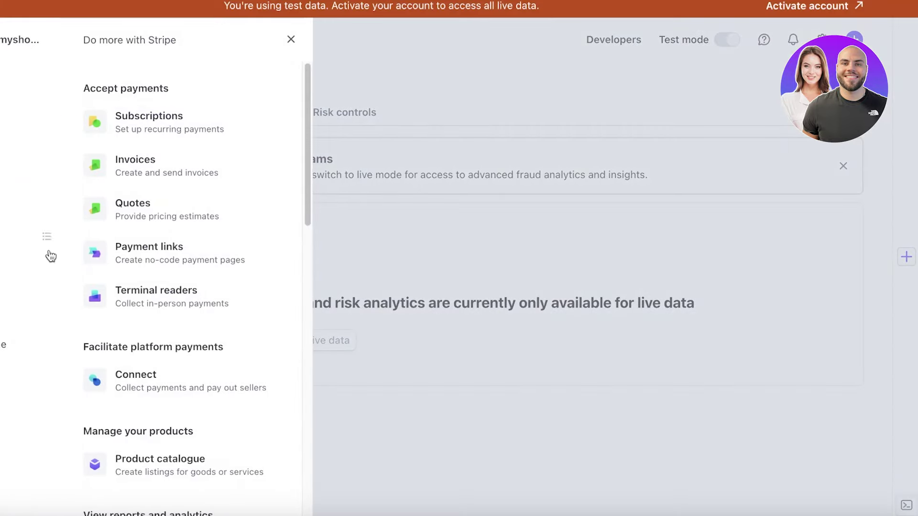
{"action": "scroll", "coordinate": [144, 333], "scroll_direction": "down", "scroll_amount": 10}
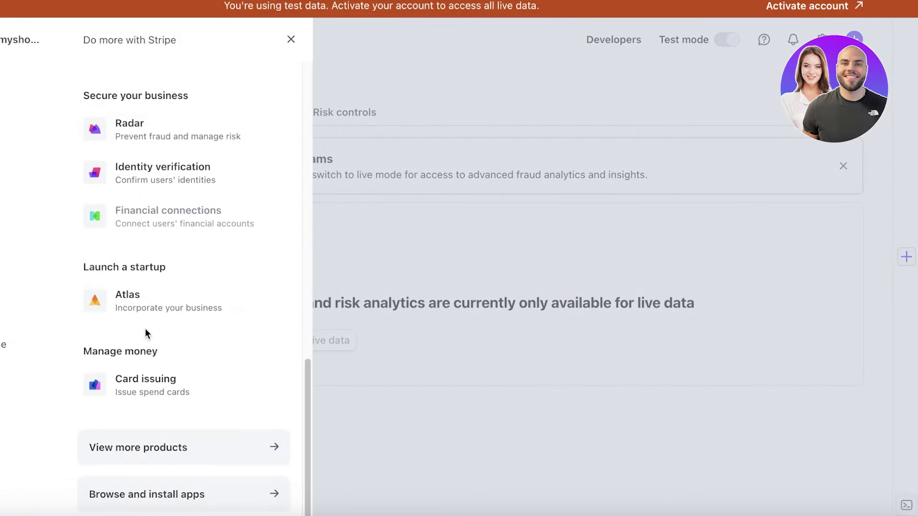
{"action": "left_click", "coordinate": [119, 392]}
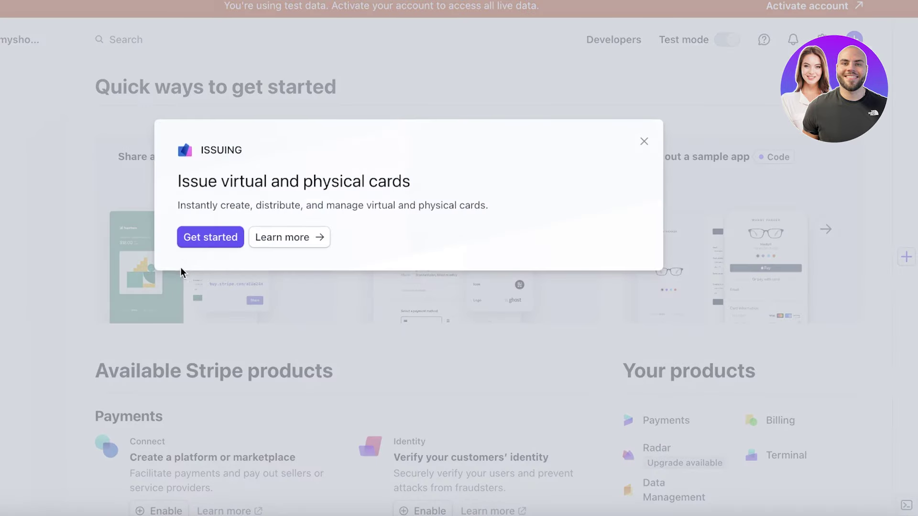
{"action": "left_click", "coordinate": [644, 142]}
{"action": "scroll", "coordinate": [238, 284], "scroll_direction": "down", "scroll_amount": 8}
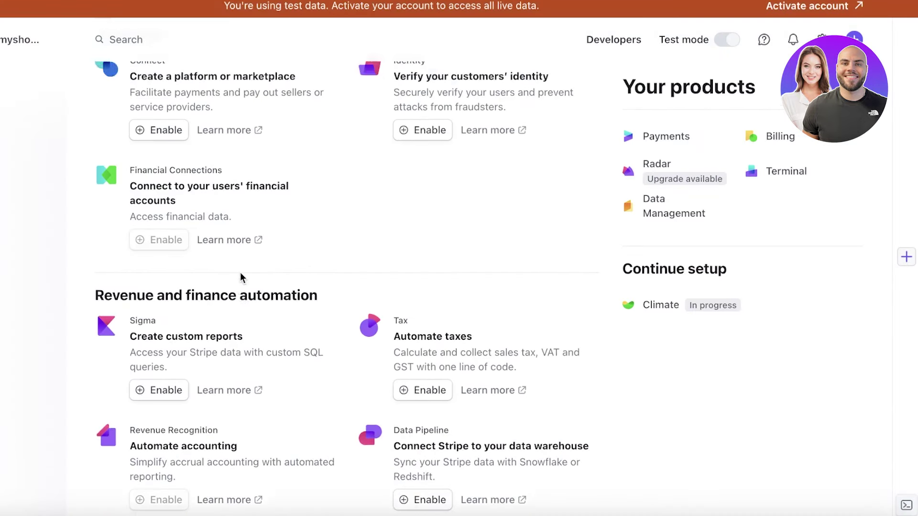
{"action": "scroll", "coordinate": [240, 278], "scroll_direction": "up", "scroll_amount": 8}
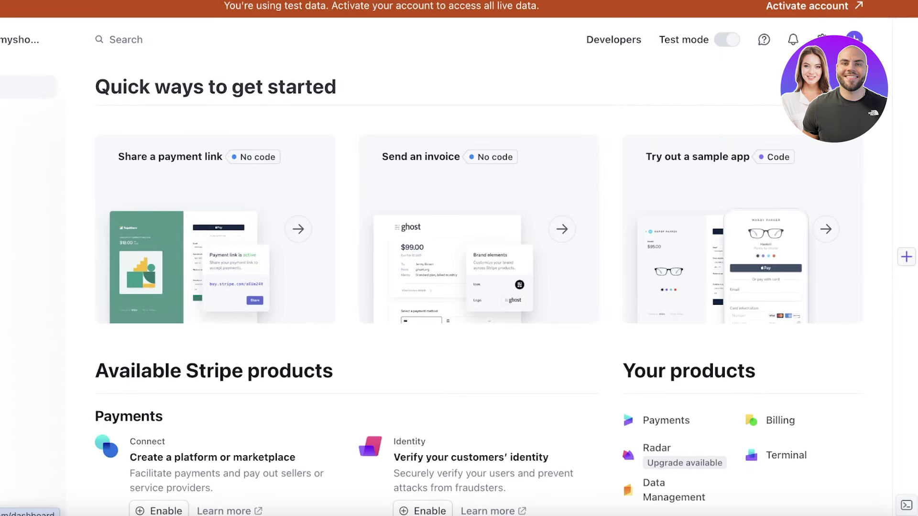
- Reload the Home dashboard, cancel the Create new account dialog, and reopen the accounts list
{"action": "left_click", "coordinate": [28, 86]}
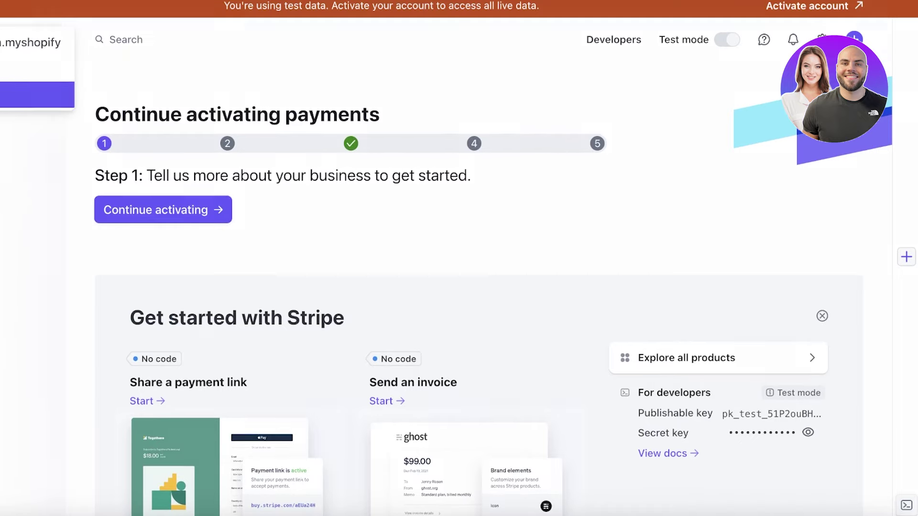
{"action": "left_click", "coordinate": [37, 94]}
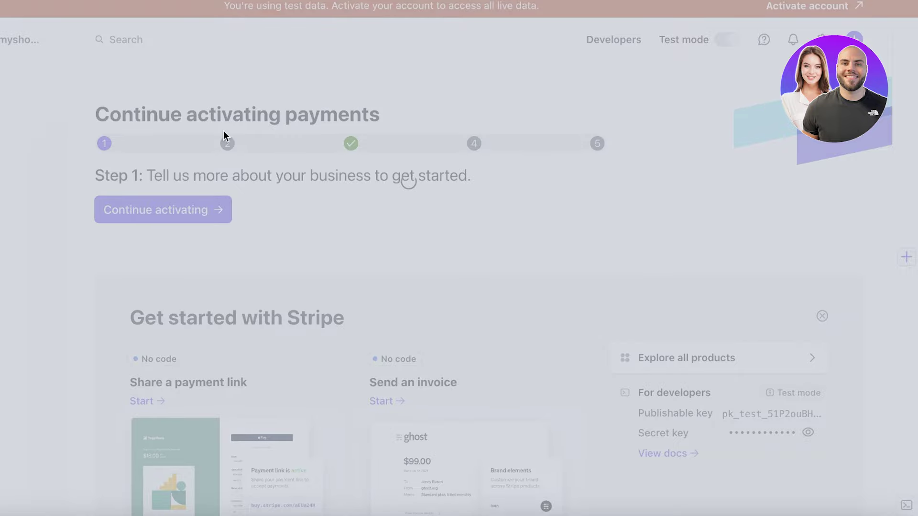
{"action": "left_click", "coordinate": [484, 296]}
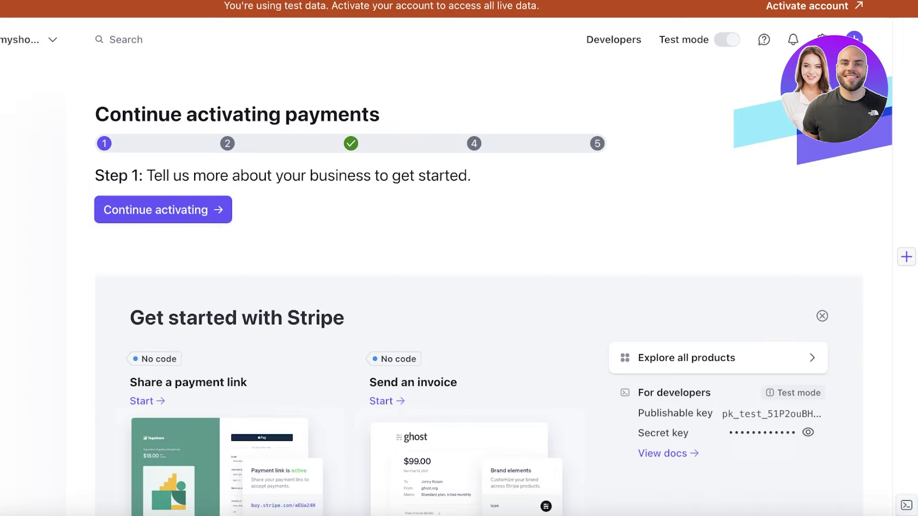
{"action": "left_click", "coordinate": [28, 39]}
{"action": "mouse_move", "coordinate": [724, 44]}
{"action": "left_click", "coordinate": [855, 39]}
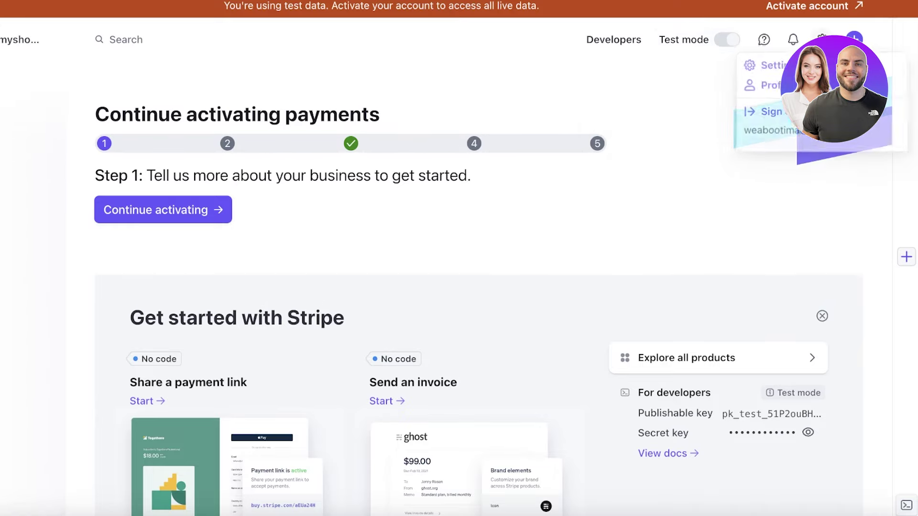
{"action": "left_click", "coordinate": [765, 66]}
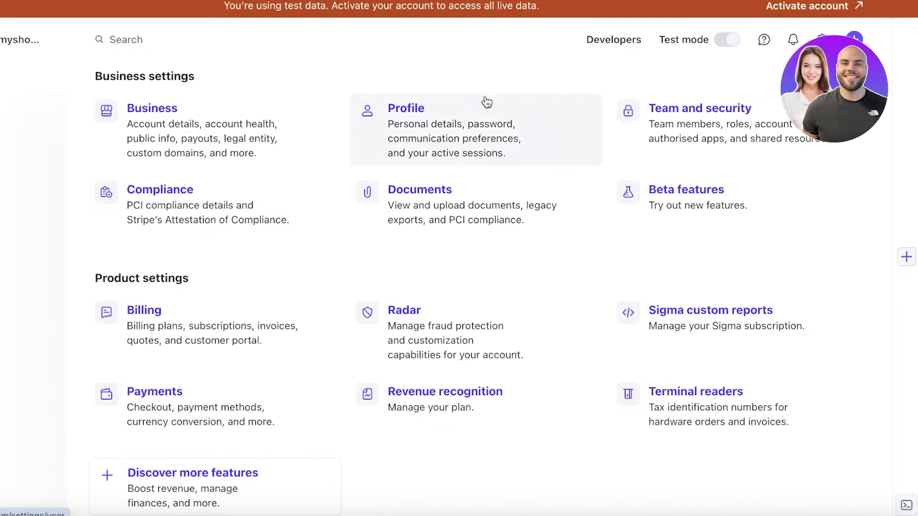
{"action": "scroll", "coordinate": [627, 273], "scroll_direction": "down", "scroll_amount": 1}
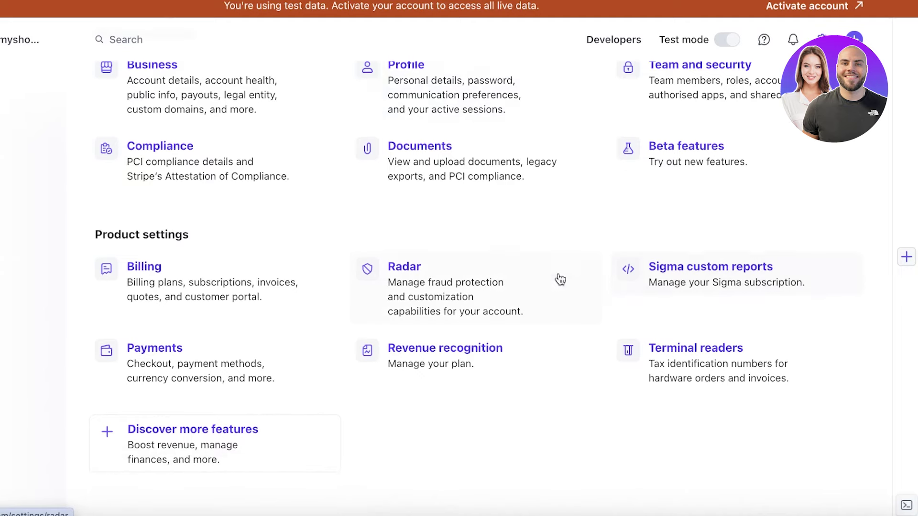
{"action": "scroll", "coordinate": [171, 281], "scroll_direction": "up", "scroll_amount": 1}
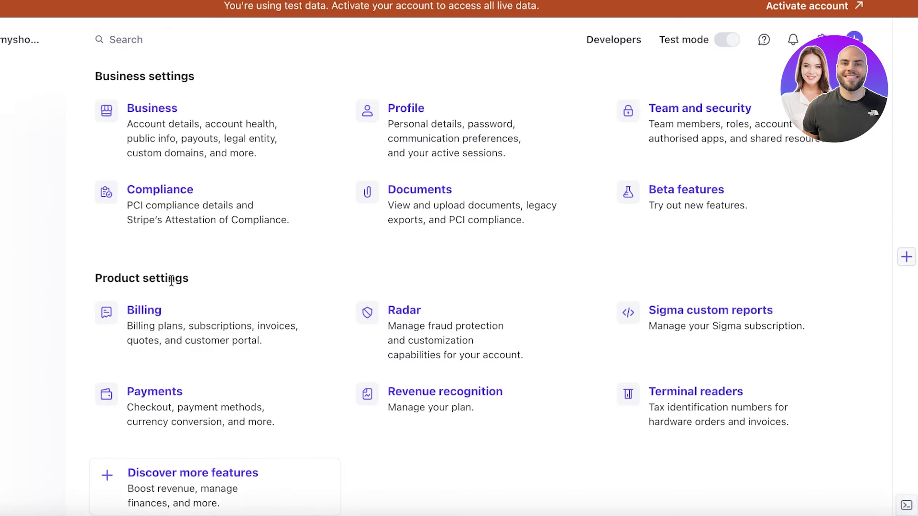
{"action": "left_click", "coordinate": [855, 40]}
{"action": "left_click", "coordinate": [236, 206]}
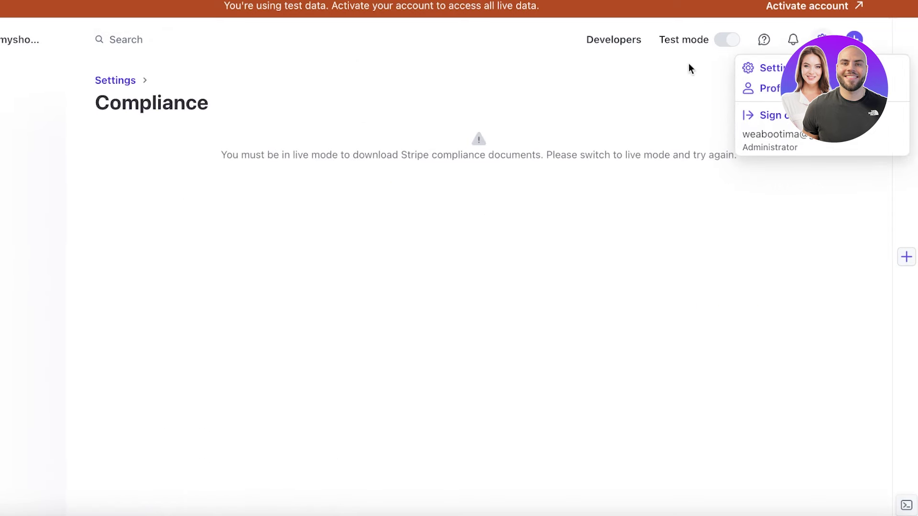
{"action": "left_click", "coordinate": [759, 67]}
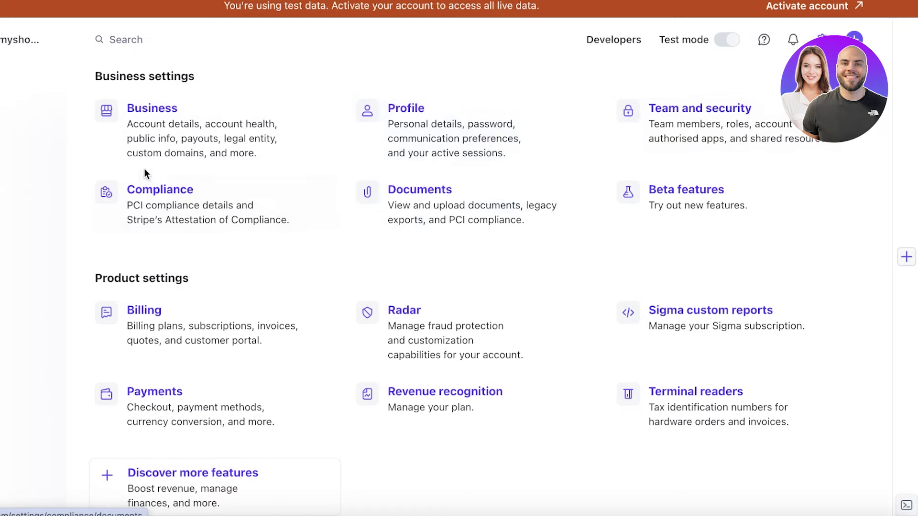
{"action": "left_click", "coordinate": [216, 122]}
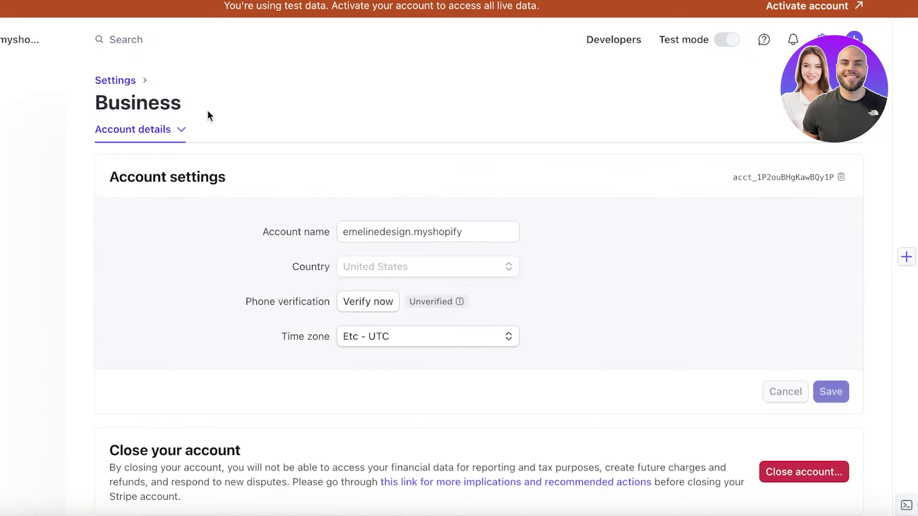
{"action": "scroll", "coordinate": [239, 129], "scroll_direction": "down", "scroll_amount": 1}
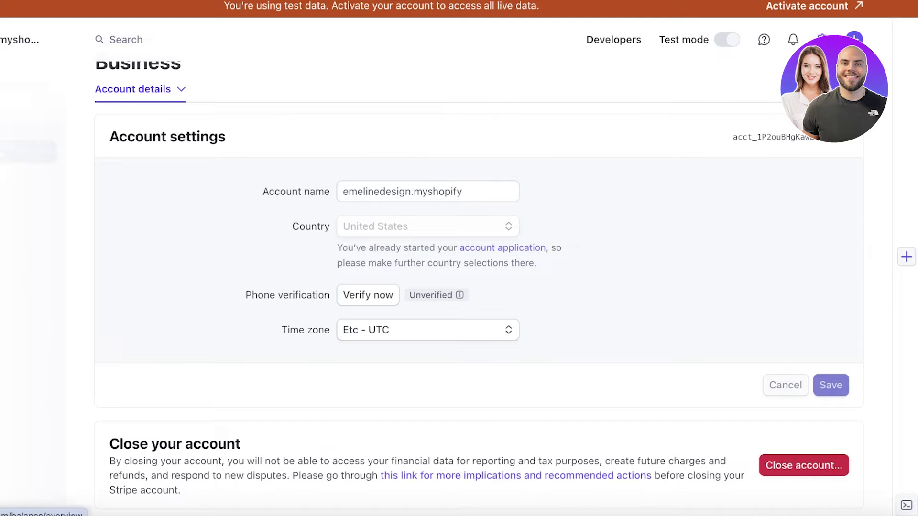
{"action": "left_click", "coordinate": [29, 86]}
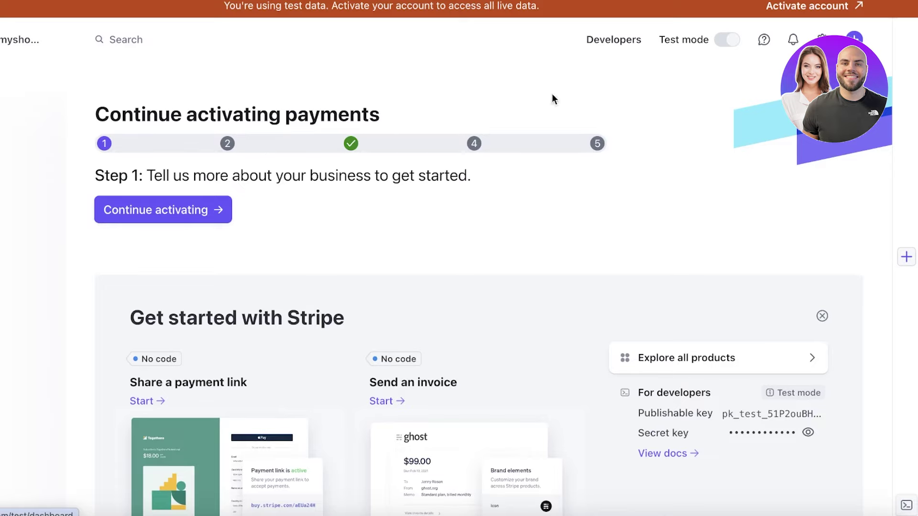
{"action": "left_click", "coordinate": [854, 38]}
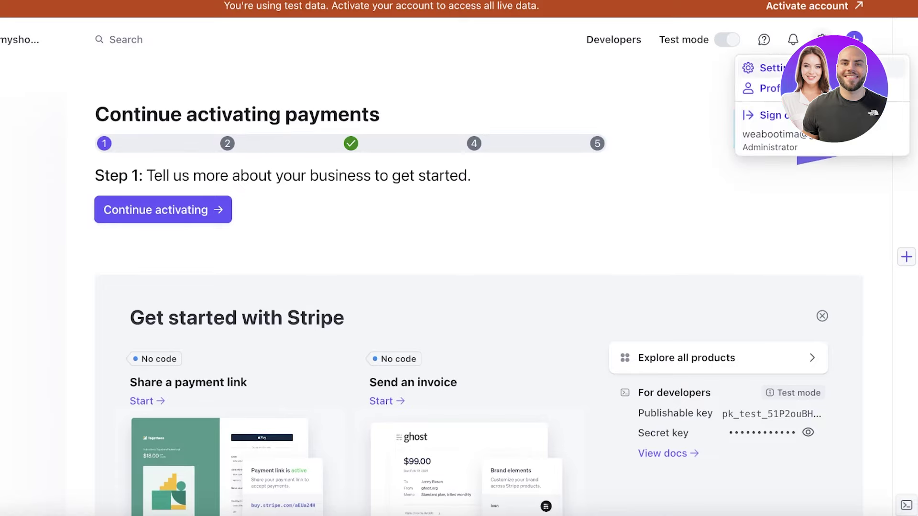
{"action": "left_click", "coordinate": [767, 68]}
{"action": "scroll", "coordinate": [200, 247], "scroll_direction": "down", "scroll_amount": 2}
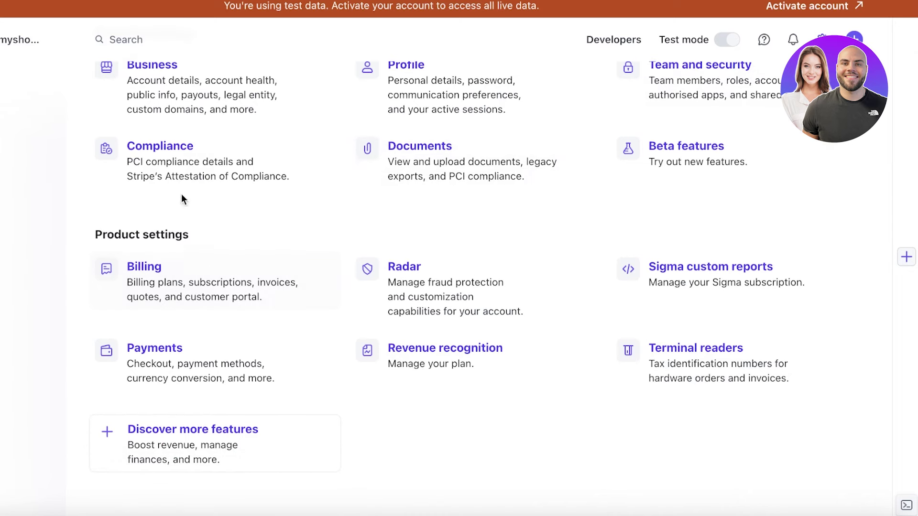
{"action": "left_click", "coordinate": [127, 114]}
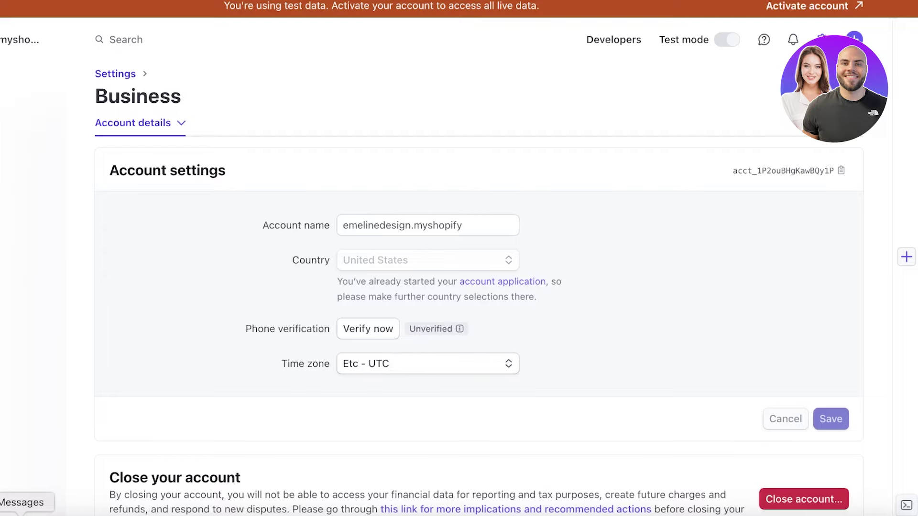
{"action": "scroll", "coordinate": [592, 328], "scroll_direction": "down", "scroll_amount": 1}
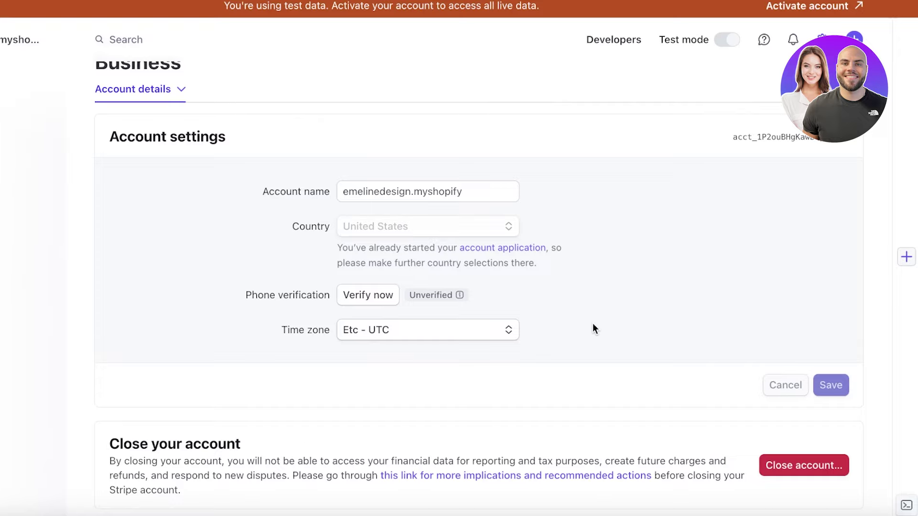
{"action": "scroll", "coordinate": [592, 328], "scroll_direction": "up", "scroll_amount": 1}
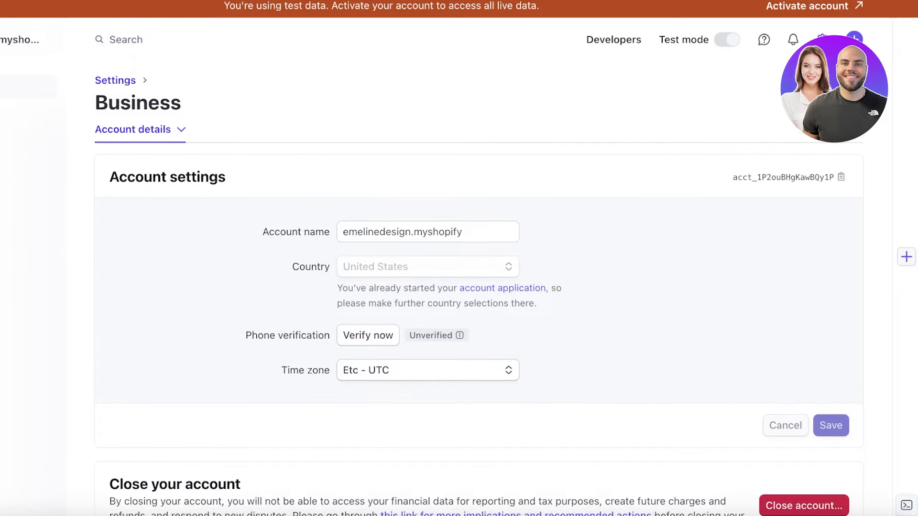
{"action": "left_click", "coordinate": [27, 86]}
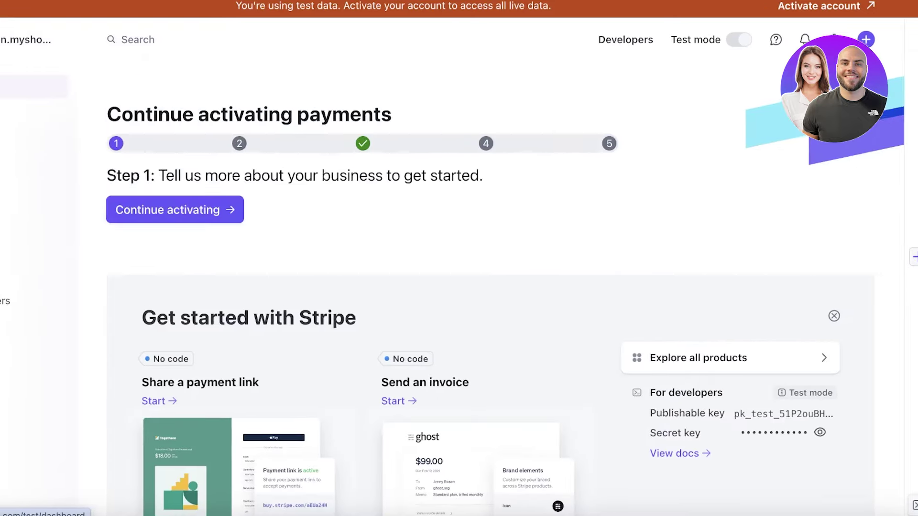
- Look over the Do more with Stripe product overview, then go to Browse and install apps
{"action": "left_click", "coordinate": [16, 196]}
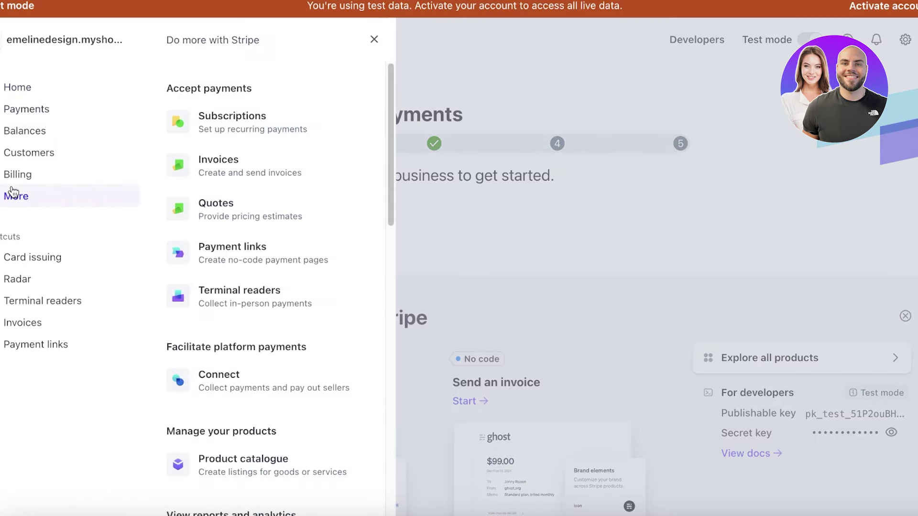
{"action": "scroll", "coordinate": [220, 220], "scroll_direction": "down", "scroll_amount": 10}
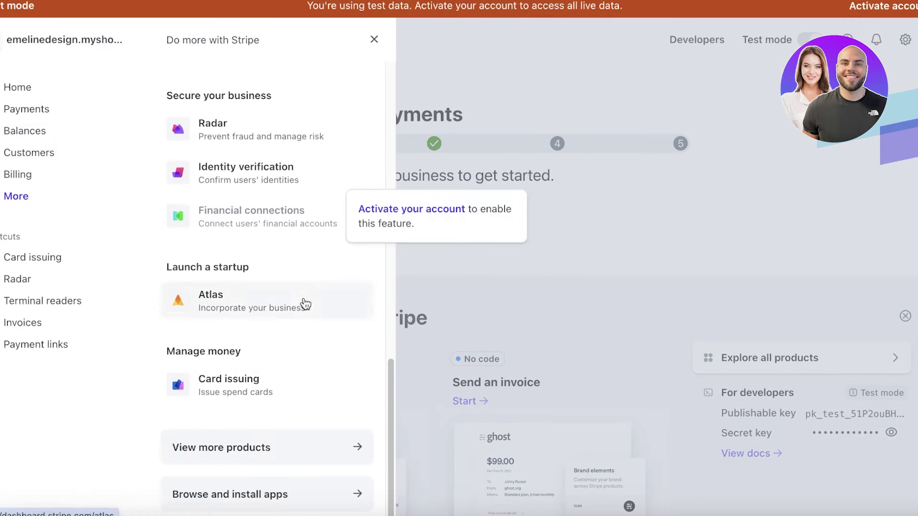
{"action": "scroll", "coordinate": [290, 427], "scroll_direction": "up", "scroll_amount": 1}
{"action": "scroll", "coordinate": [287, 440], "scroll_direction": "down", "scroll_amount": 1}
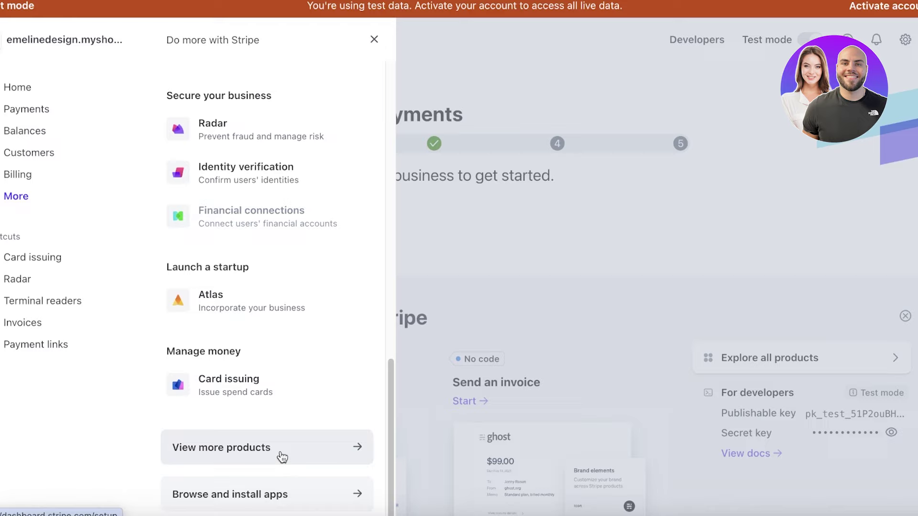
{"action": "left_click", "coordinate": [201, 497]}
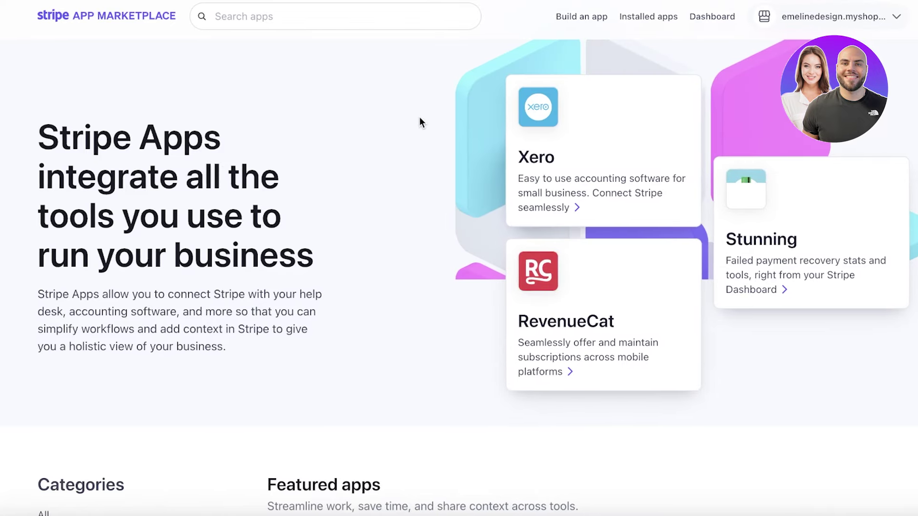
- Scroll through the App Marketplace's Featured, Grow your business and recently added apps
{"action": "scroll", "coordinate": [404, 122], "scroll_direction": "down", "scroll_amount": 6}
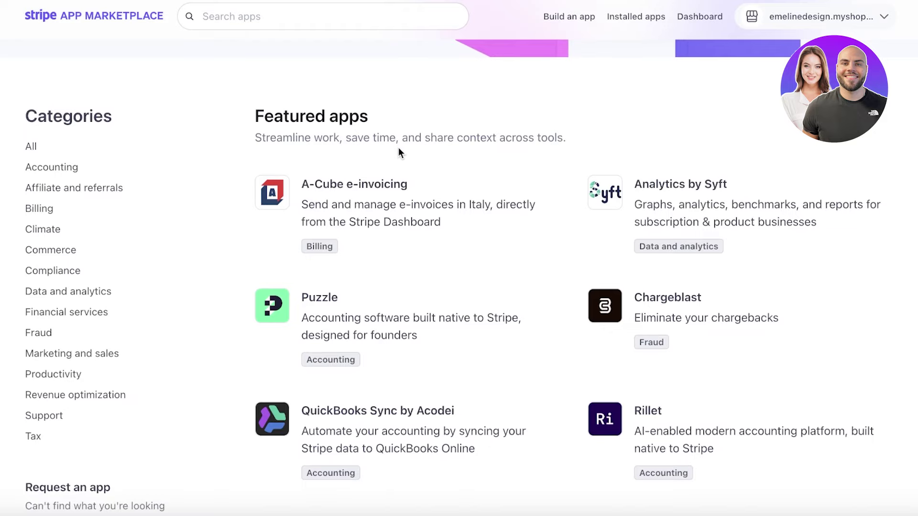
{"action": "scroll", "coordinate": [398, 150], "scroll_direction": "down", "scroll_amount": 10}
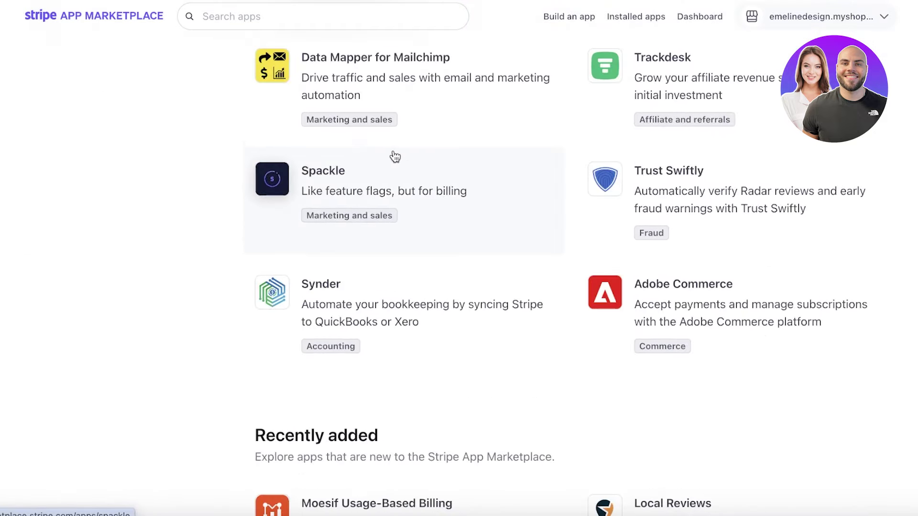
{"action": "scroll", "coordinate": [388, 157], "scroll_direction": "down", "scroll_amount": 1}
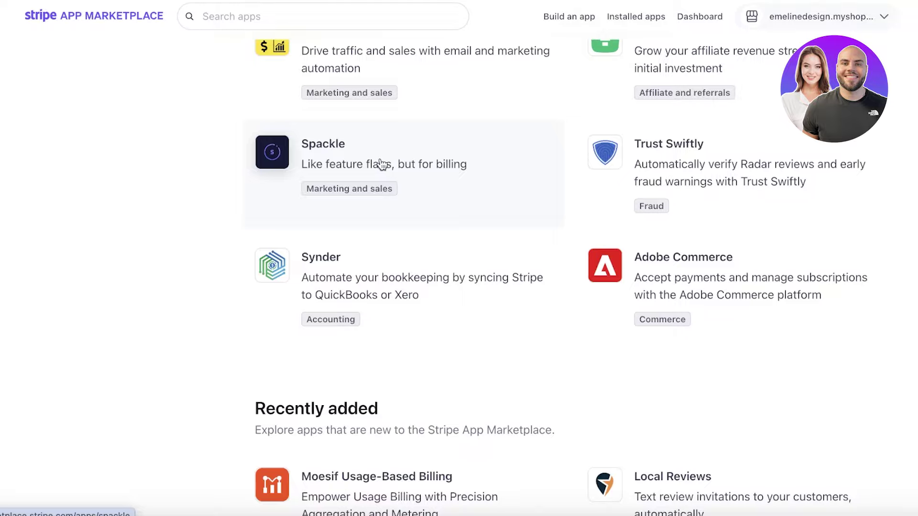
{"action": "scroll", "coordinate": [381, 164], "scroll_direction": "down", "scroll_amount": 10}
{"action": "scroll", "coordinate": [359, 199], "scroll_direction": "up", "scroll_amount": 20}
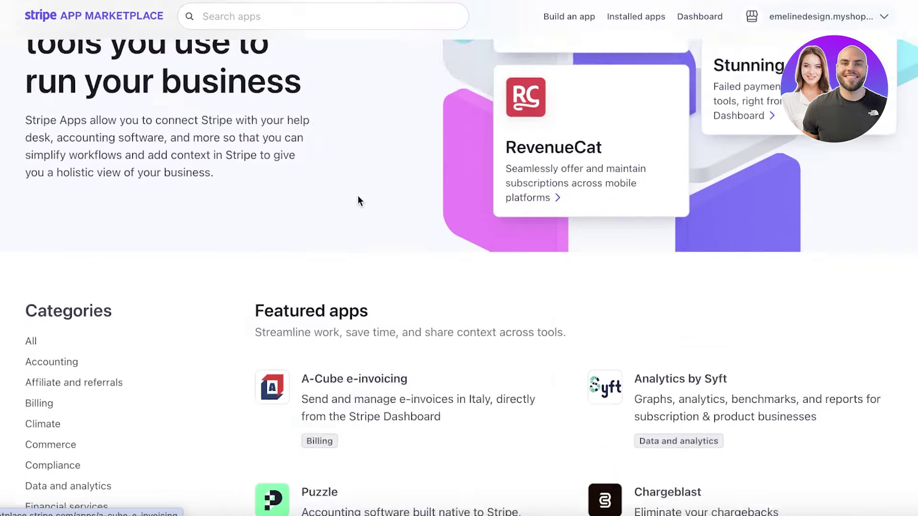
{"action": "scroll", "coordinate": [359, 201], "scroll_direction": "down", "scroll_amount": 12}
{"action": "scroll", "coordinate": [366, 214], "scroll_direction": "up", "scroll_amount": 5}
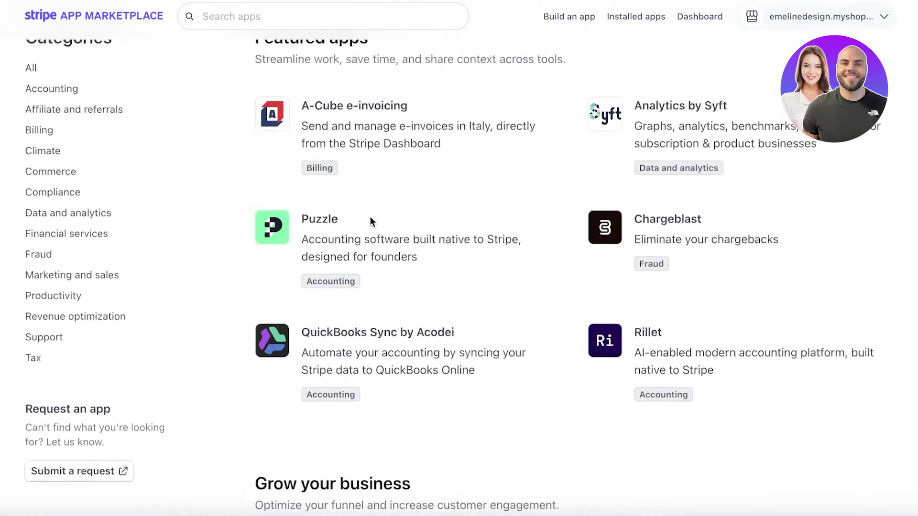
{"action": "scroll", "coordinate": [370, 220], "scroll_direction": "up", "scroll_amount": 3}
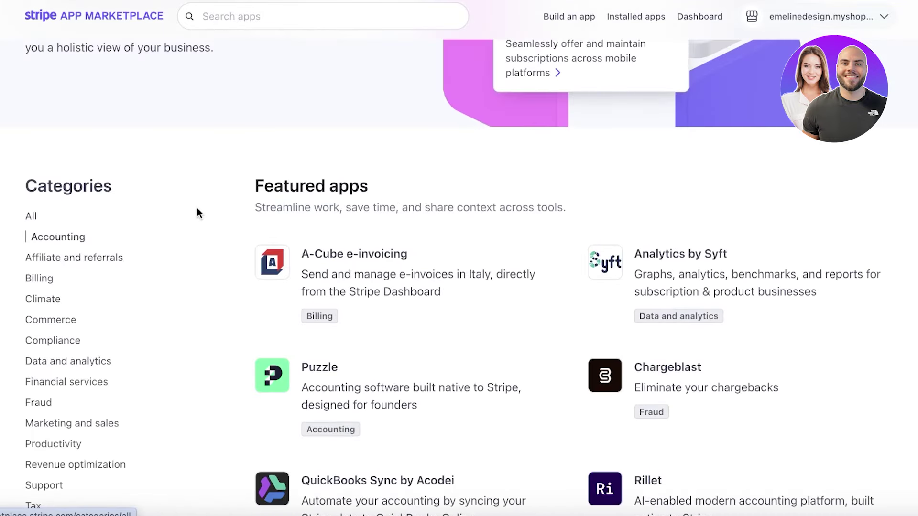
{"action": "scroll", "coordinate": [492, 194], "scroll_direction": "down", "scroll_amount": 3}
{"action": "scroll", "coordinate": [504, 189], "scroll_direction": "down", "scroll_amount": 8}
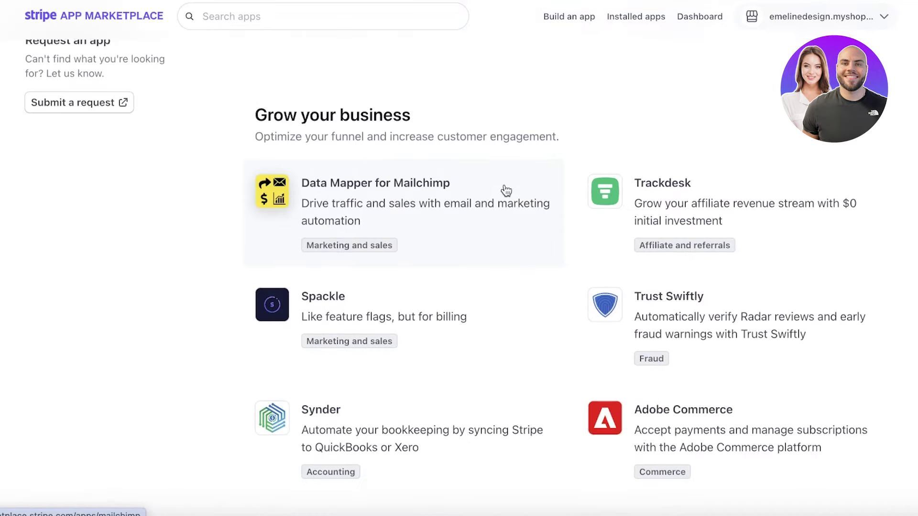
{"action": "scroll", "coordinate": [502, 193], "scroll_direction": "down", "scroll_amount": 11}
{"action": "scroll", "coordinate": [484, 195], "scroll_direction": "up", "scroll_amount": 8}
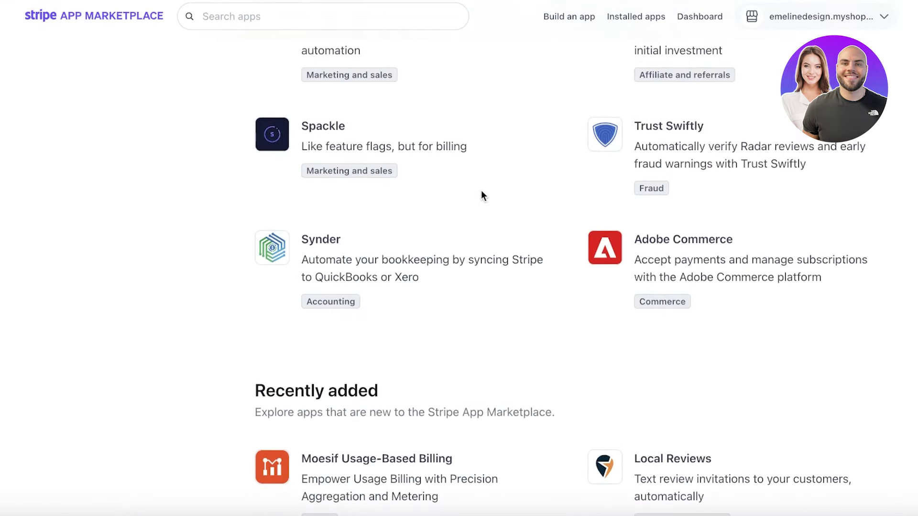
{"action": "scroll", "coordinate": [669, 172], "scroll_direction": "down", "scroll_amount": 5}
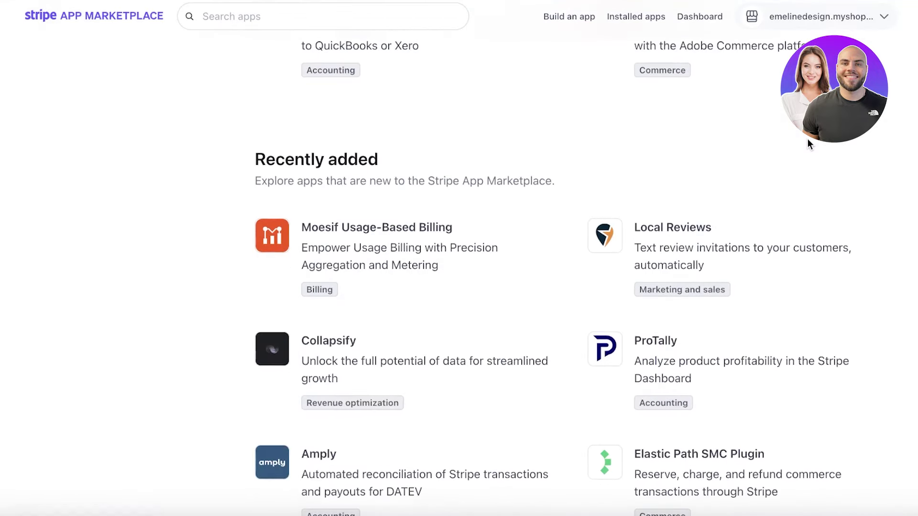
{"action": "scroll", "coordinate": [807, 138], "scroll_direction": "down", "scroll_amount": 14}
{"action": "scroll", "coordinate": [811, 146], "scroll_direction": "up", "scroll_amount": 20}
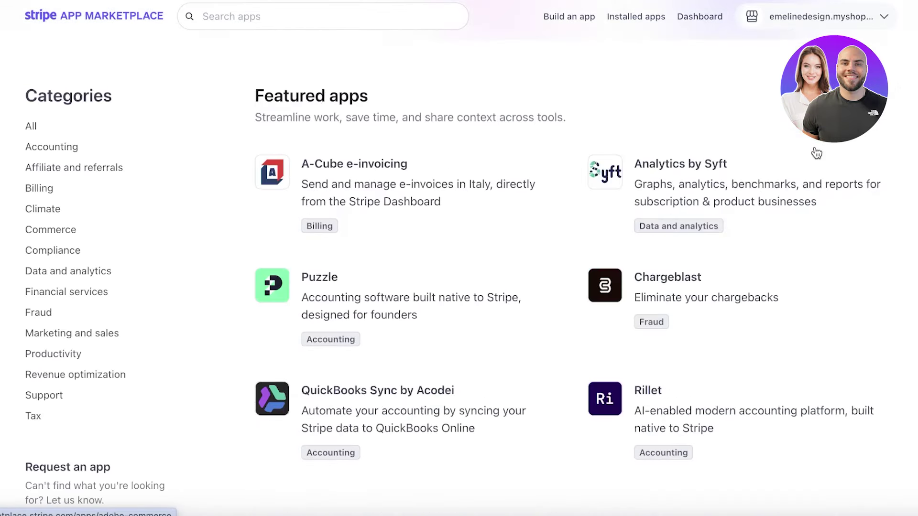
{"action": "scroll", "coordinate": [464, 246], "scroll_direction": "up", "scroll_amount": 8}
{"action": "scroll", "coordinate": [465, 250], "scroll_direction": "down", "scroll_amount": 14}
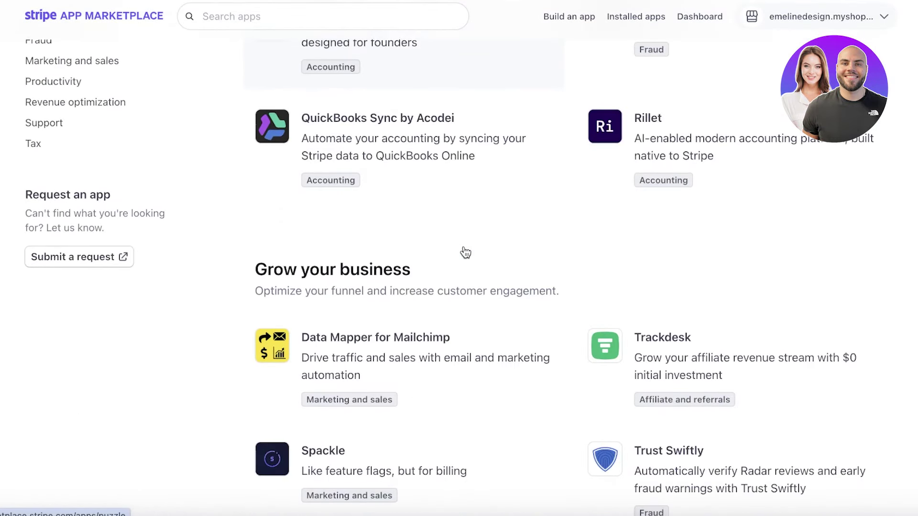
- Browse the Tax and Productivity app categories, ending on Marketing and sales with 27 apps
{"action": "left_click", "coordinate": [72, 149]}
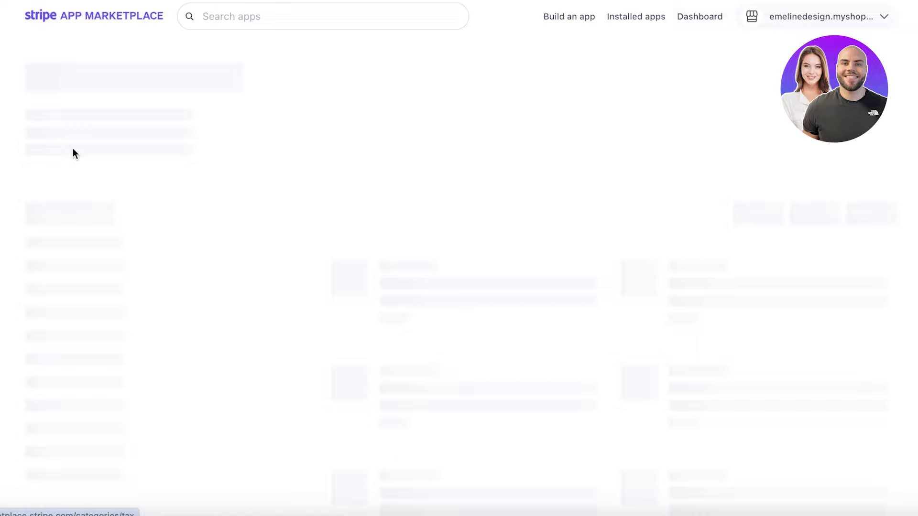
{"action": "scroll", "coordinate": [84, 166], "scroll_direction": "down", "scroll_amount": 8}
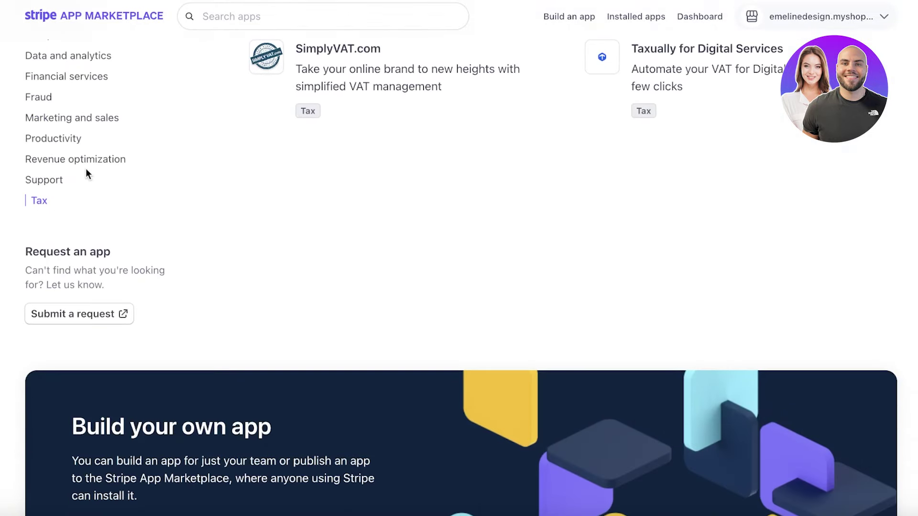
{"action": "left_click", "coordinate": [56, 139]}
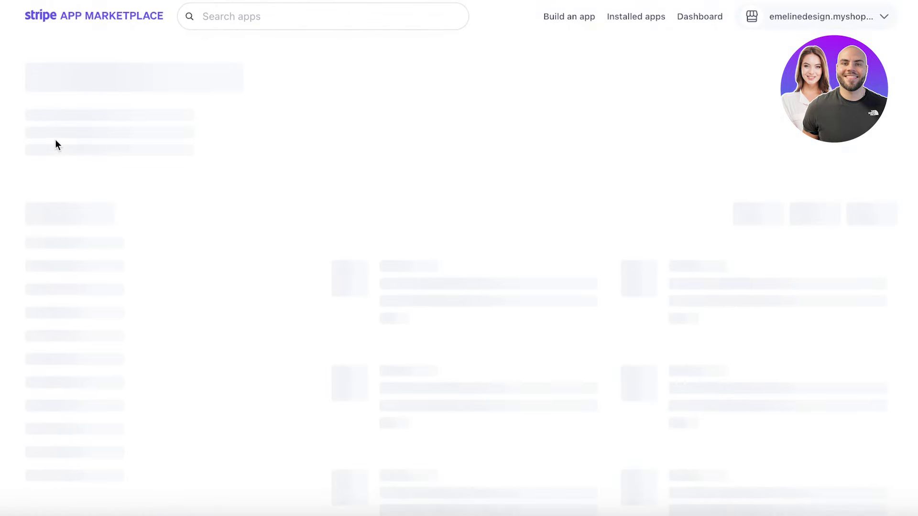
{"action": "scroll", "coordinate": [51, 138], "scroll_direction": "down", "scroll_amount": 2}
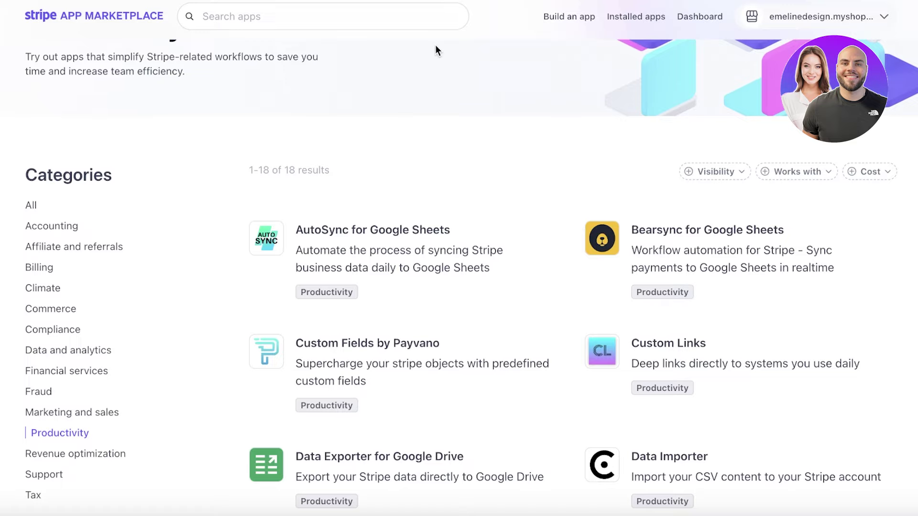
{"action": "scroll", "coordinate": [154, 229], "scroll_direction": "up", "scroll_amount": 2}
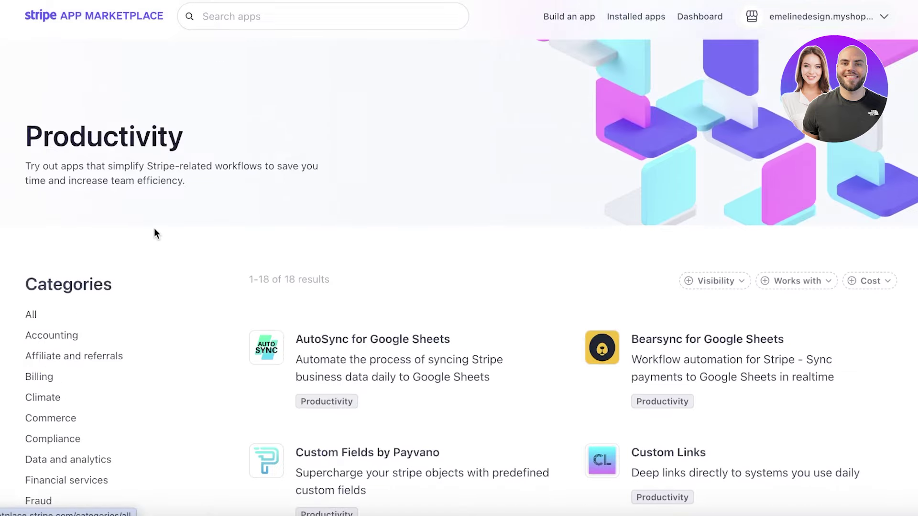
{"action": "scroll", "coordinate": [154, 228], "scroll_direction": "down", "scroll_amount": 7}
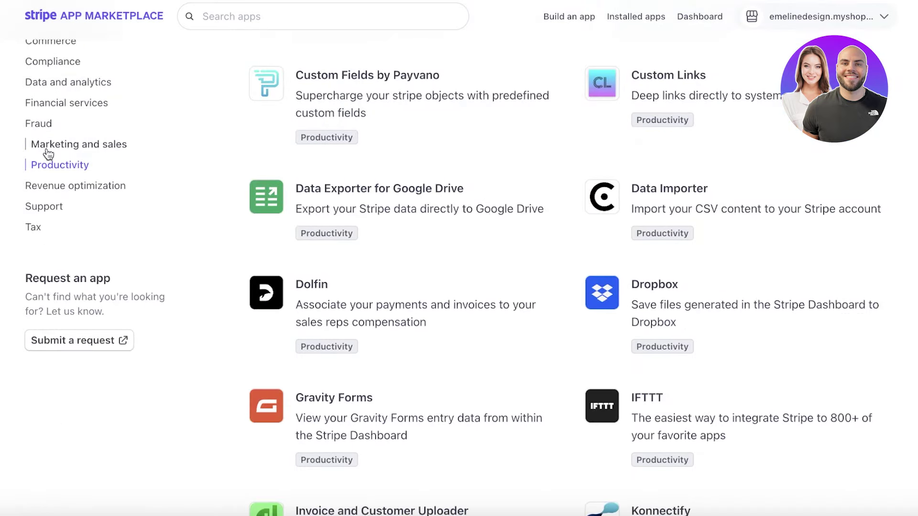
{"action": "left_click", "coordinate": [48, 150]}
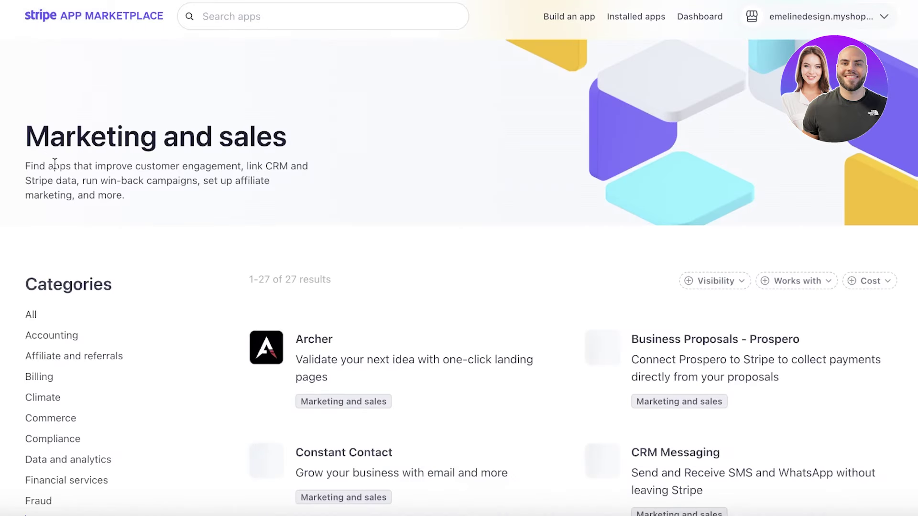
{"action": "scroll", "coordinate": [518, 158], "scroll_direction": "down", "scroll_amount": 12}
{"action": "scroll", "coordinate": [518, 158], "scroll_direction": "up", "scroll_amount": 9}
- Search the App Marketplace for 'email' and preview the Archer app's page
{"action": "left_click", "coordinate": [367, 15]}
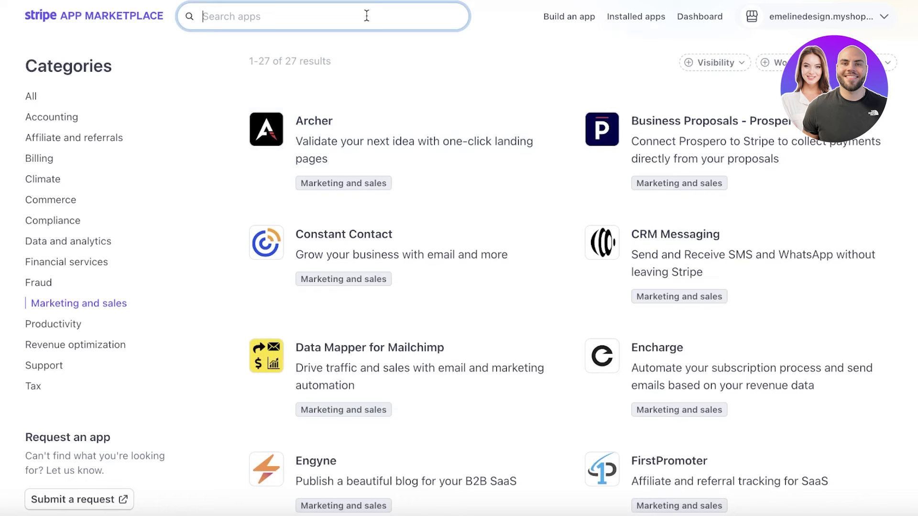
{"action": "type", "text": "email"}
{"action": "key", "text": "Return"}
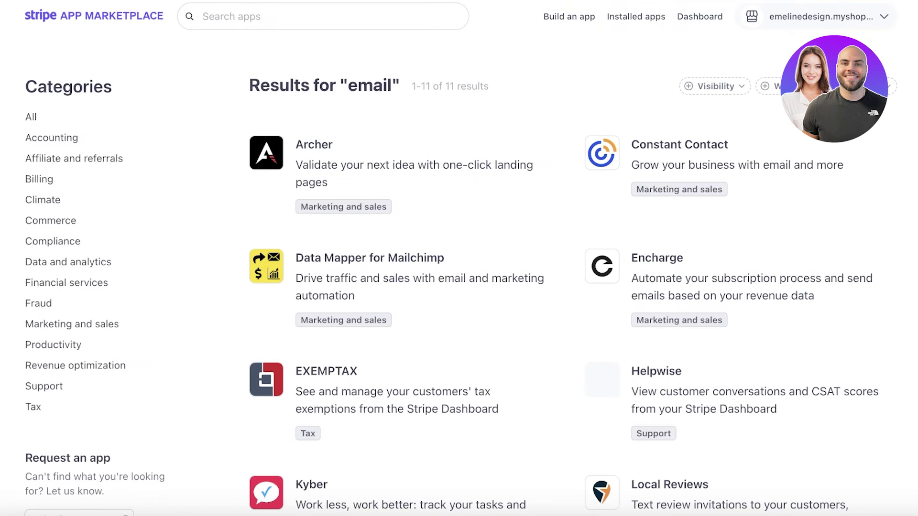
{"action": "left_click", "coordinate": [264, 178]}
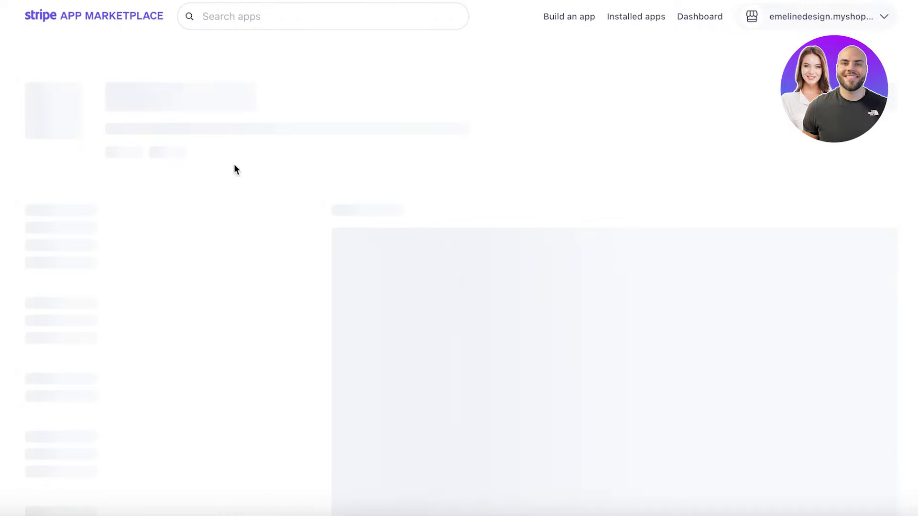
{"action": "scroll", "coordinate": [340, 178], "scroll_direction": "down", "scroll_amount": 5}
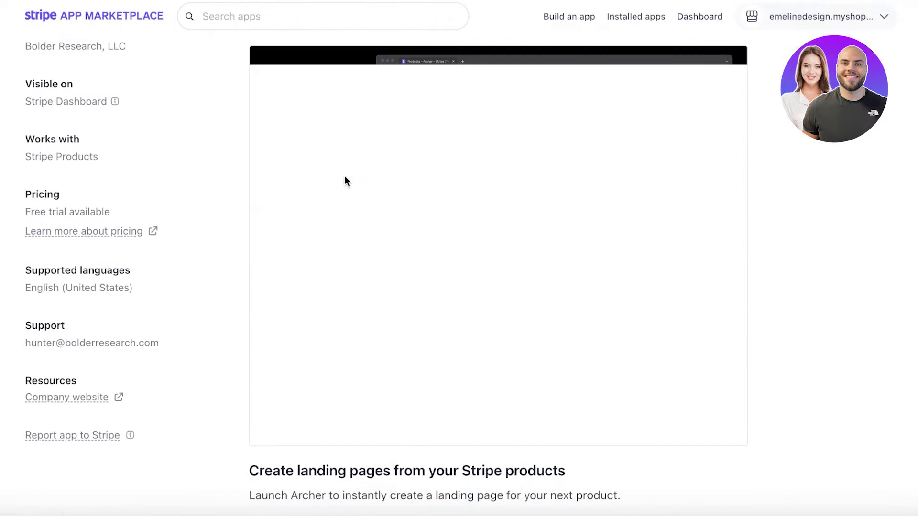
{"action": "scroll", "coordinate": [429, 155], "scroll_direction": "down", "scroll_amount": 15}
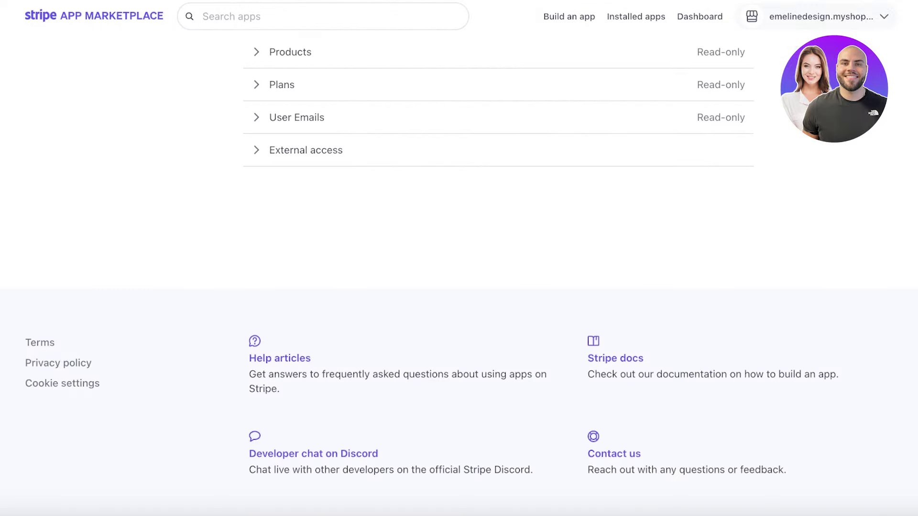
{"action": "key", "text": "alt+Left"}
- Preview the Data Mapper for Mailchimp app, then return to the 11 email results
{"action": "scroll", "coordinate": [709, 190], "scroll_direction": "down", "scroll_amount": 8}
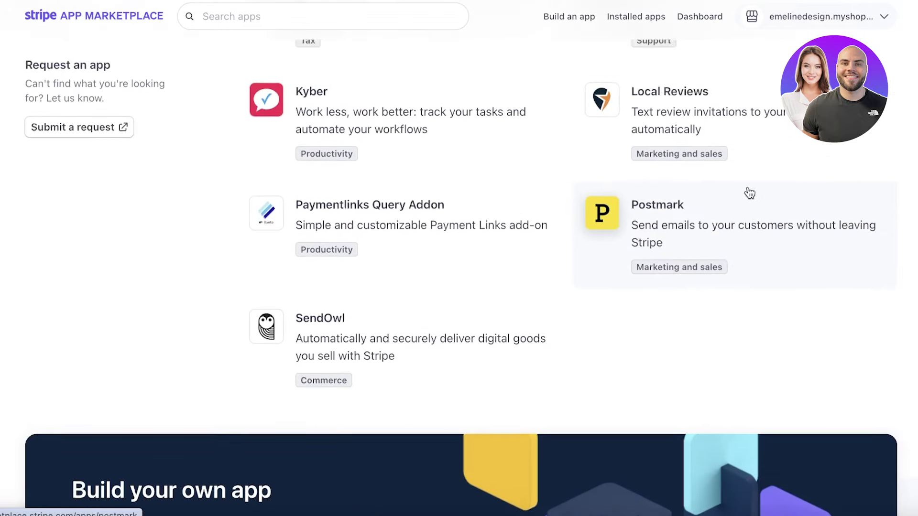
{"action": "scroll", "coordinate": [750, 193], "scroll_direction": "up", "scroll_amount": 6}
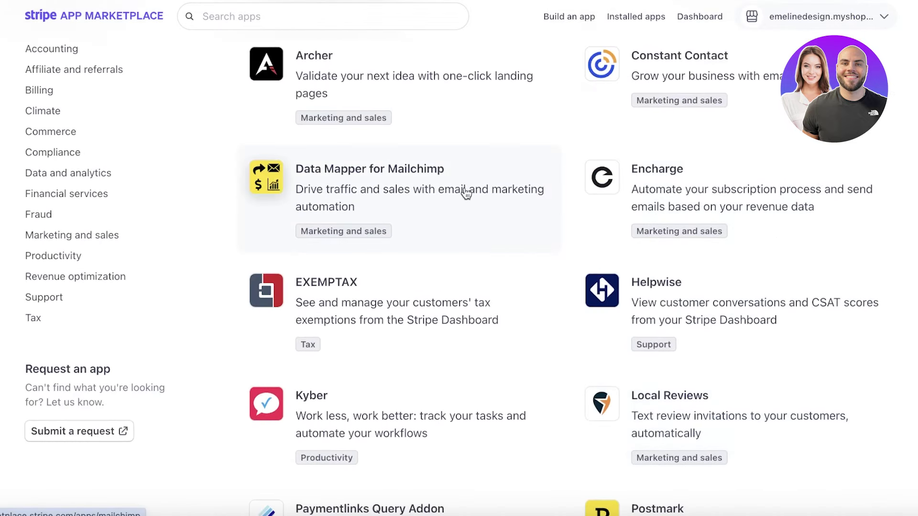
{"action": "left_click", "coordinate": [337, 197]}
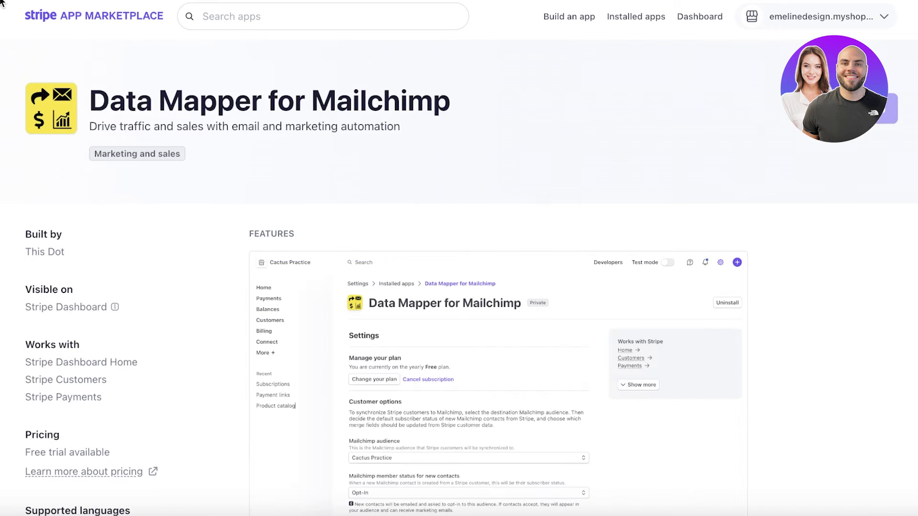
{"action": "key", "text": "alt+Left"}
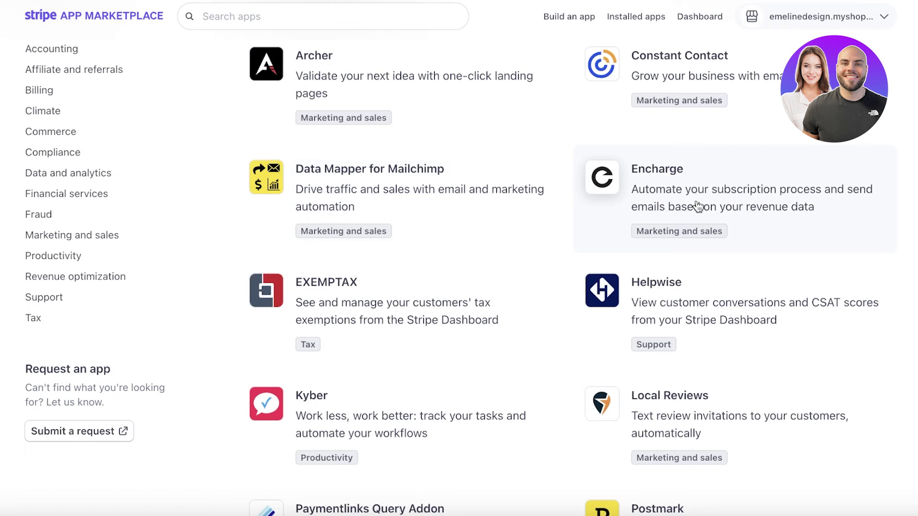
{"action": "scroll", "coordinate": [697, 206], "scroll_direction": "up", "scroll_amount": 2}
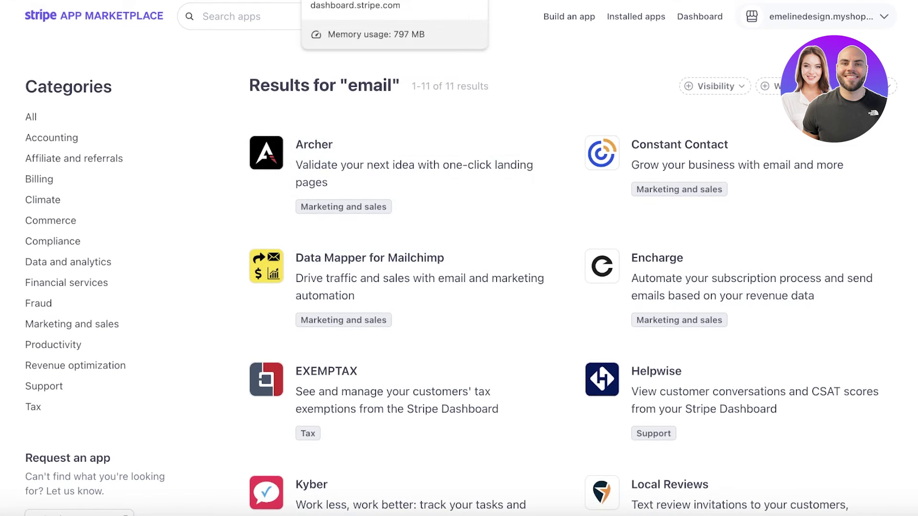
- Check Profile settings from the account menu, then go Home to the Verify your business activation page
{"action": "left_click", "coordinate": [353, 0]}
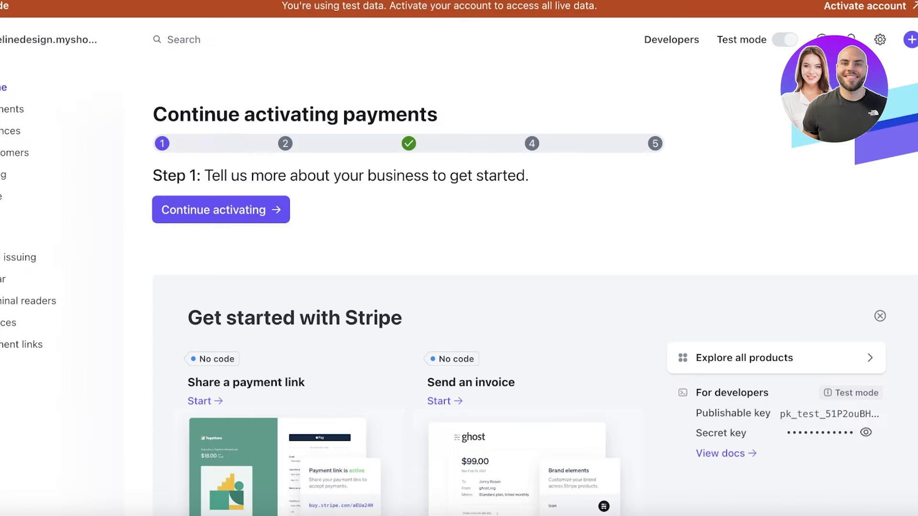
{"action": "left_click", "coordinate": [879, 39]}
{"action": "left_click", "coordinate": [837, 141]}
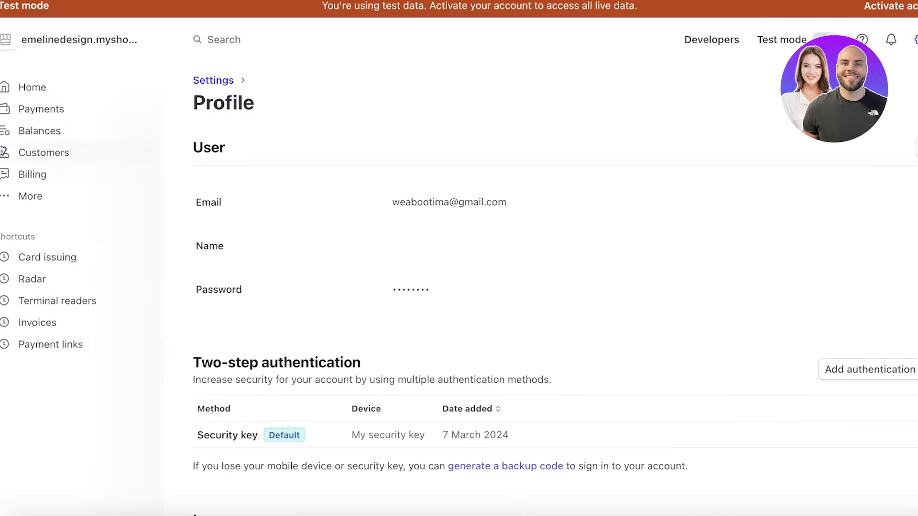
{"action": "left_click", "coordinate": [5, 92]}
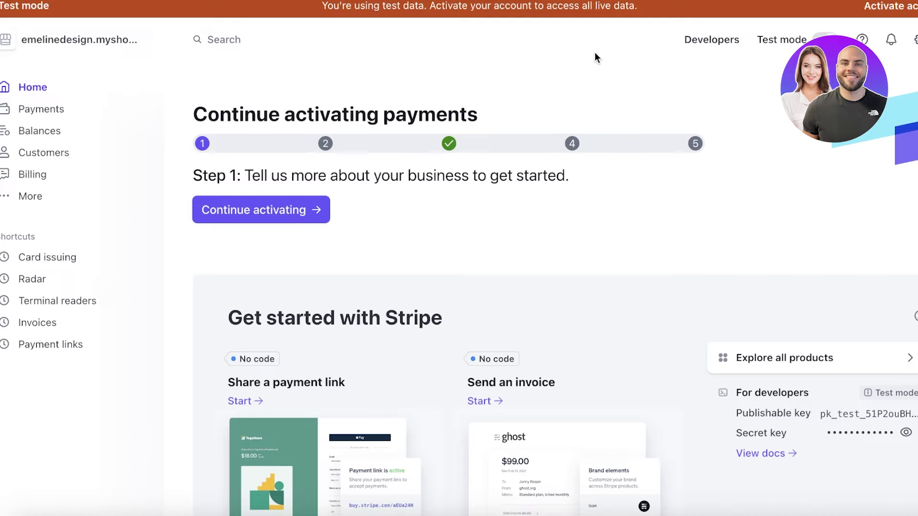
{"action": "scroll", "coordinate": [448, 158], "scroll_direction": "down", "scroll_amount": 10}
{"action": "scroll", "coordinate": [452, 161], "scroll_direction": "up", "scroll_amount": 10}
{"action": "left_click", "coordinate": [884, 6]}
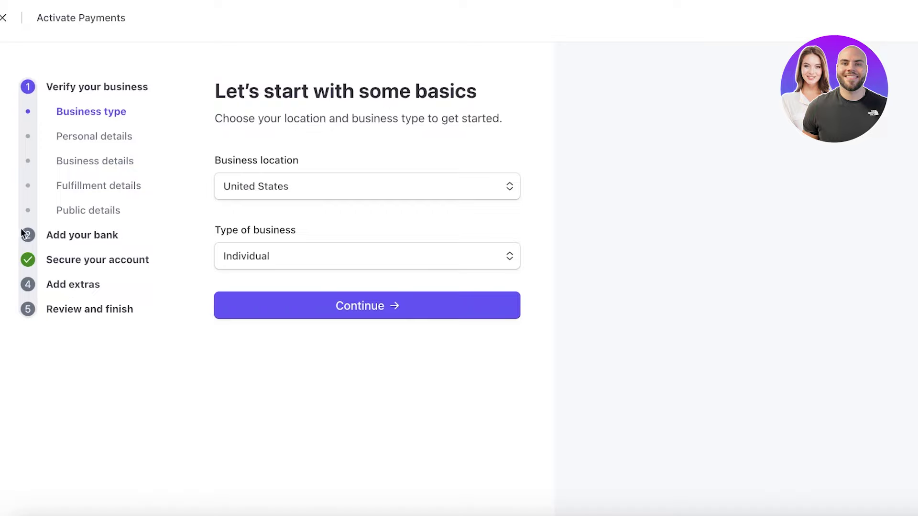
{"action": "left_click", "coordinate": [11, 18]}
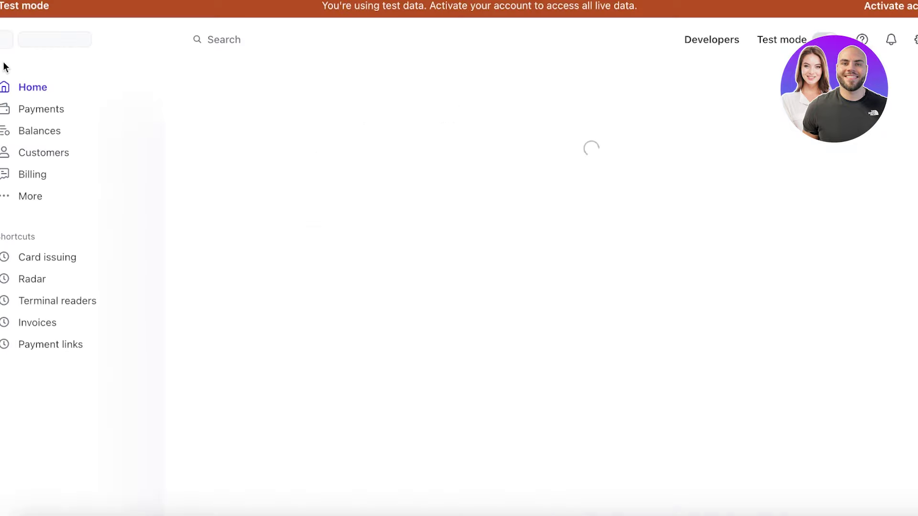